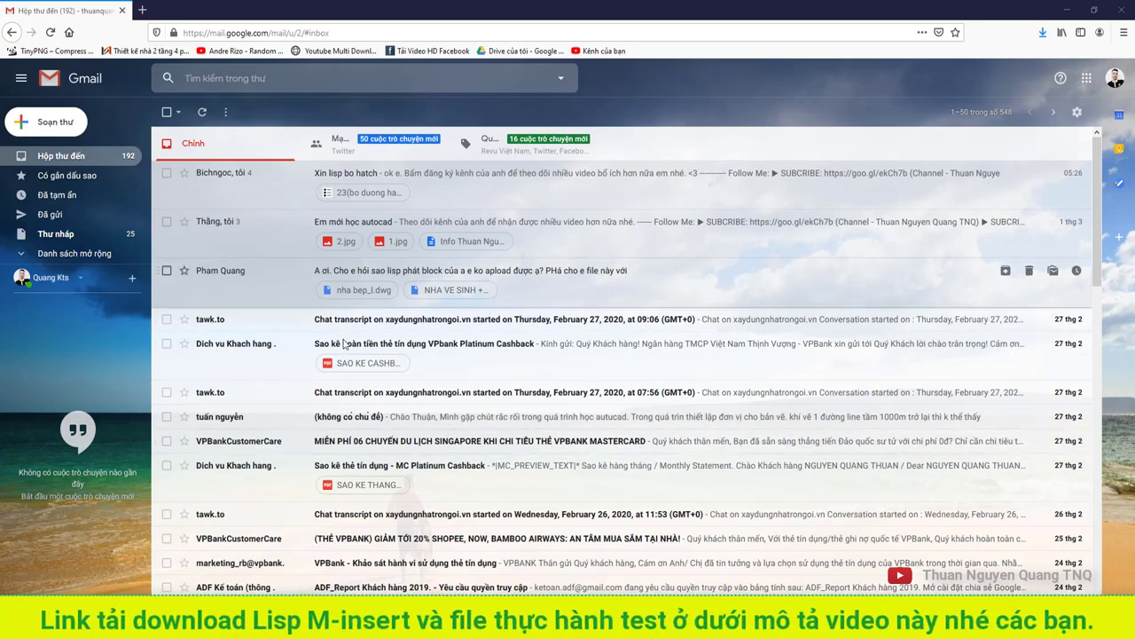
Open the lisp question email carrying the two DWG attachments and download them.
left_click(505, 284)
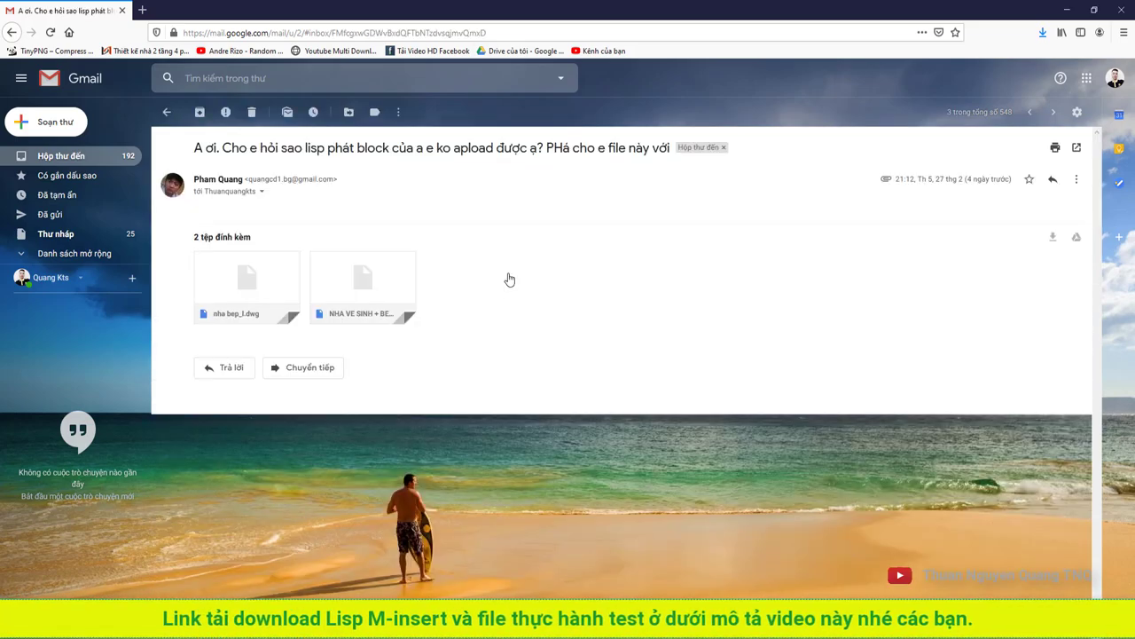
left_click(13, 33)
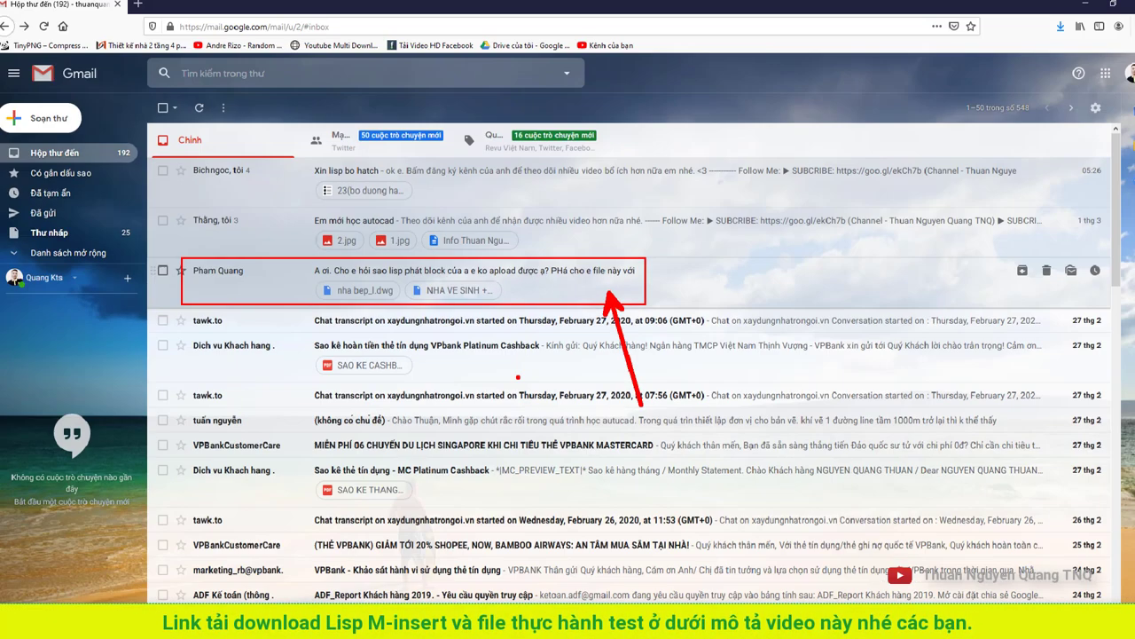
left_click(355, 270)
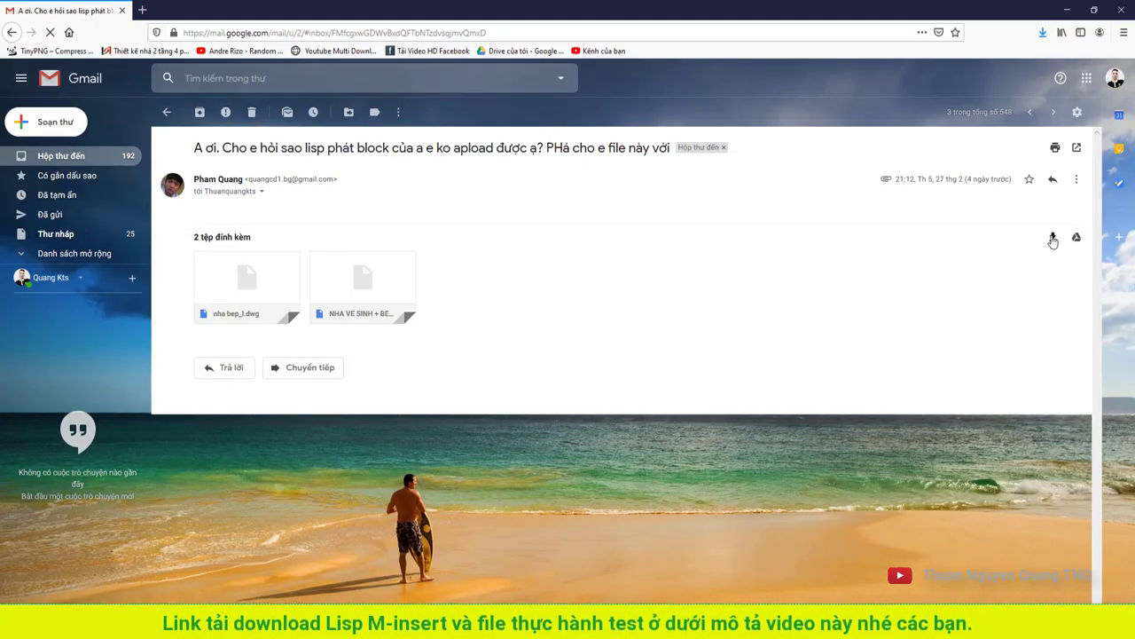
Extract the downloaded attachments archive into a new Desktop folder with WinRAR.
left_click(607, 398)
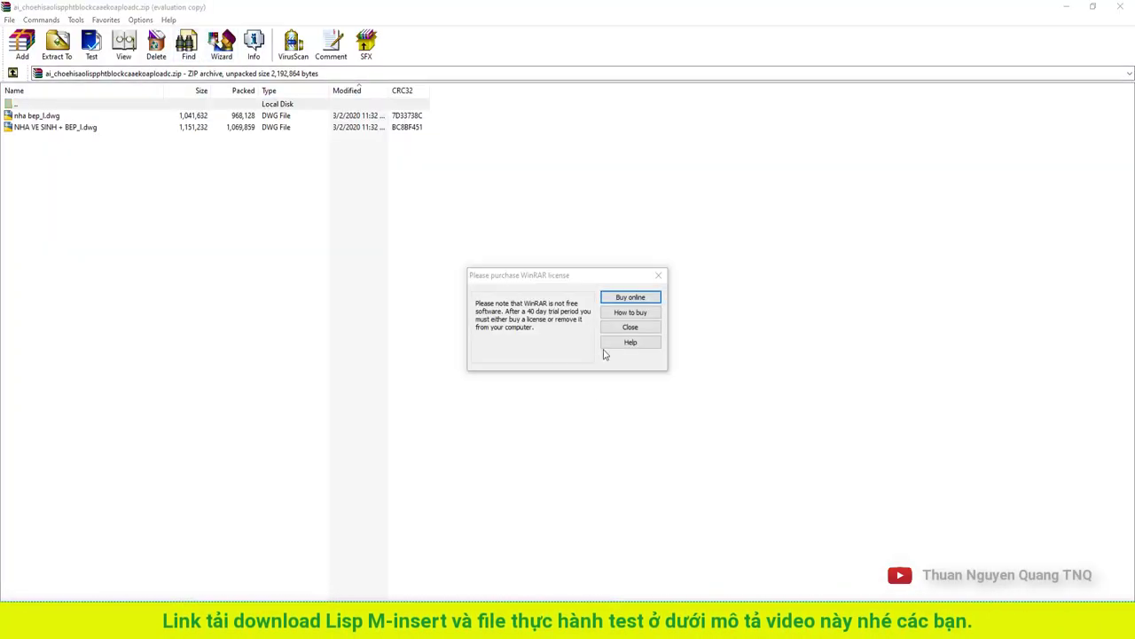
left_click(607, 342)
left_click(565, 406)
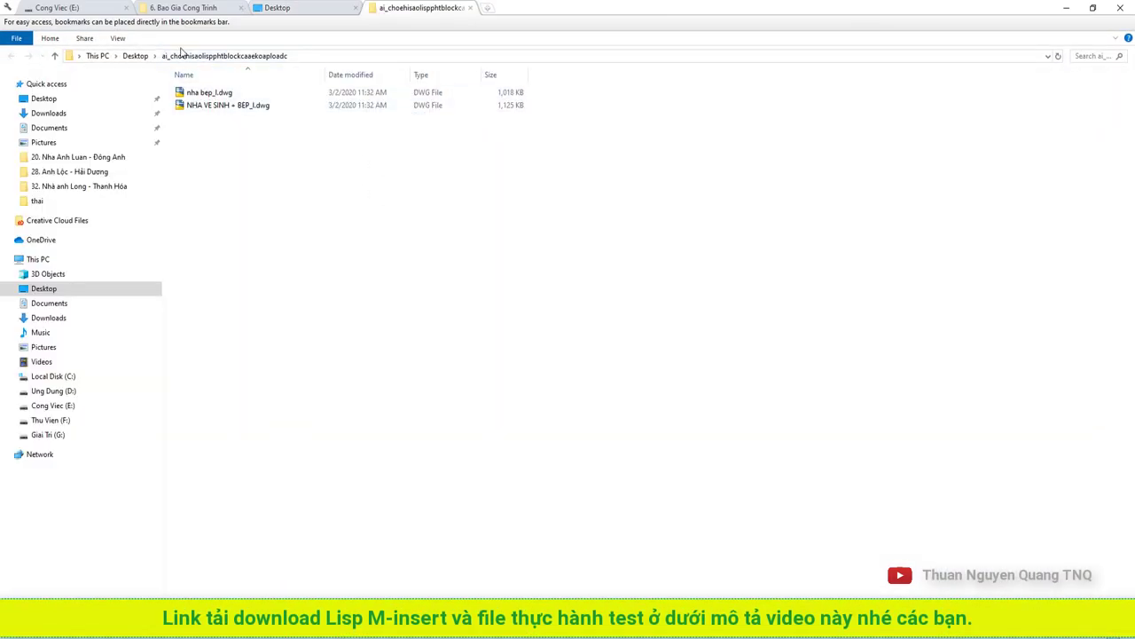
Create a 'before' folder and move both DWG drawings into it.
right_click(215, 137)
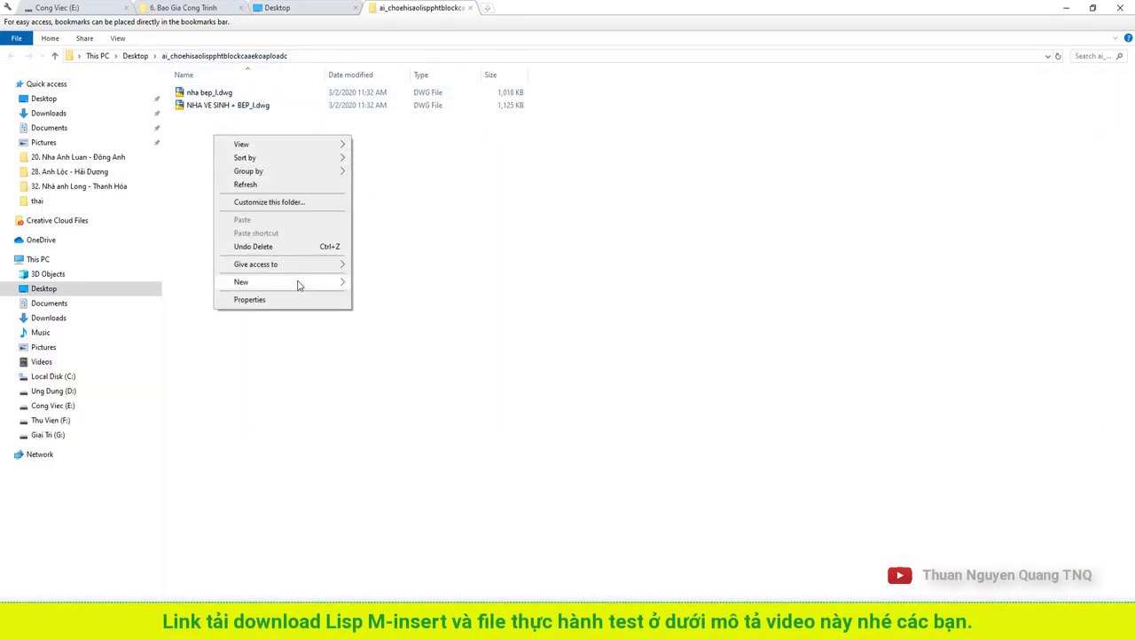
mouse_move(266, 282)
left_click(372, 285)
type("befo")
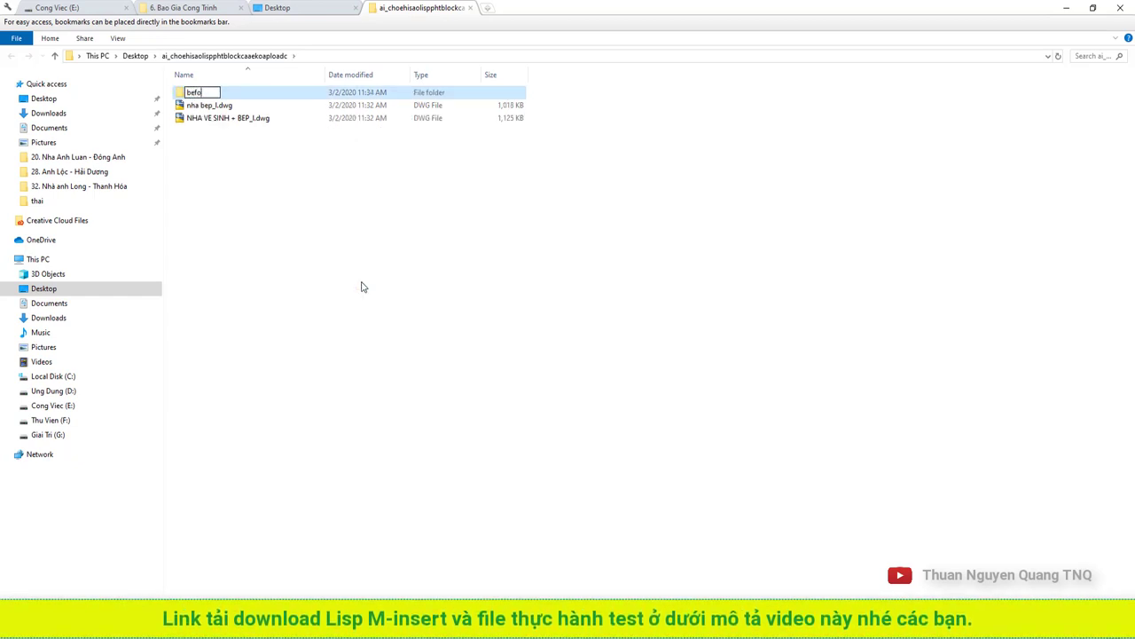
left_click(204, 118)
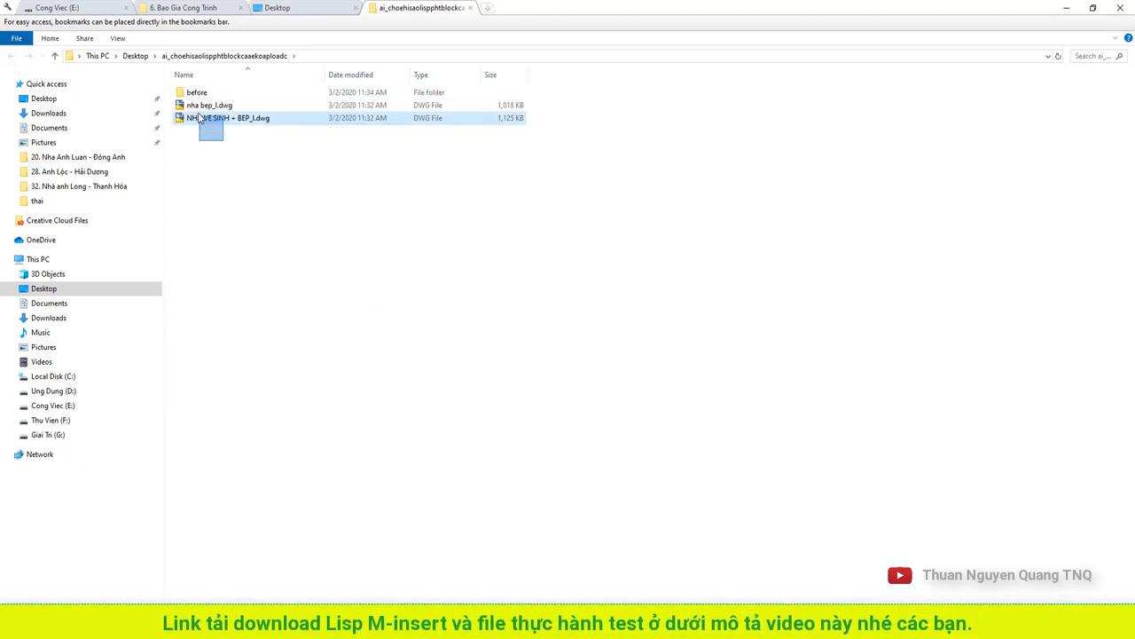
left_click(204, 104, "shift")
left_click_drag(204, 104, 194, 92)
Create a second new folder named 'after'.
right_click(207, 117)
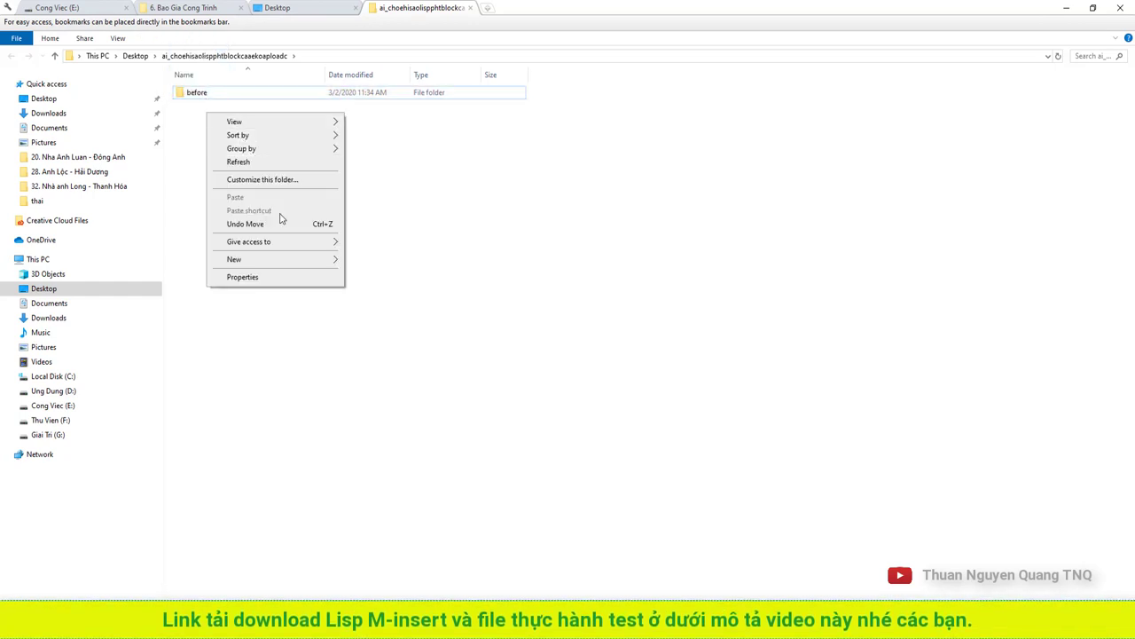
left_click(355, 262)
type("after")
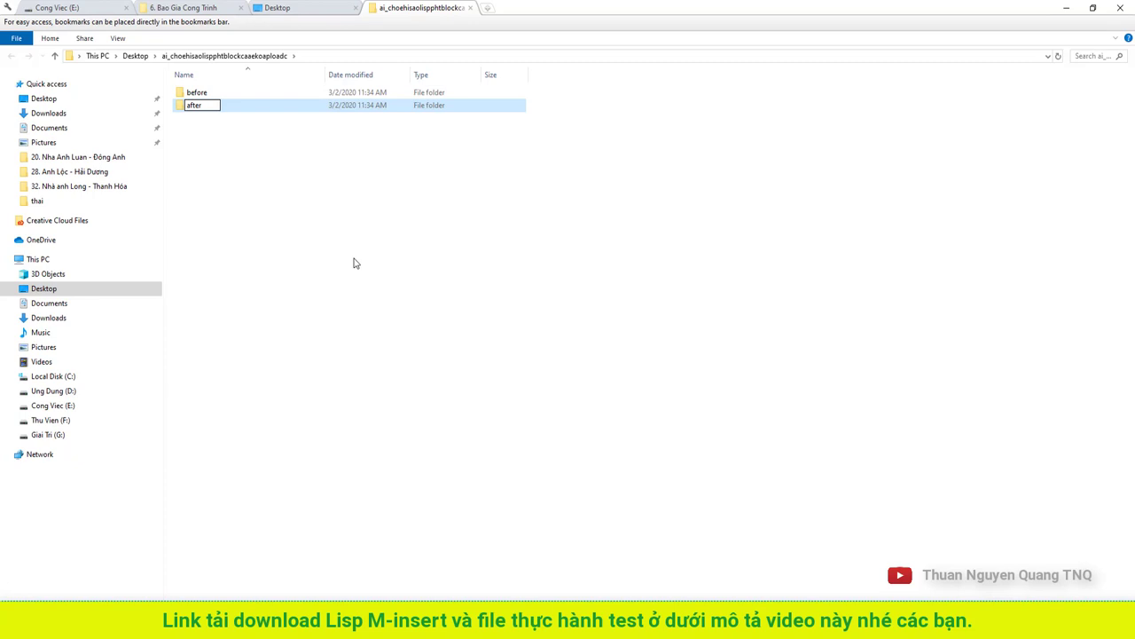
key("Return")
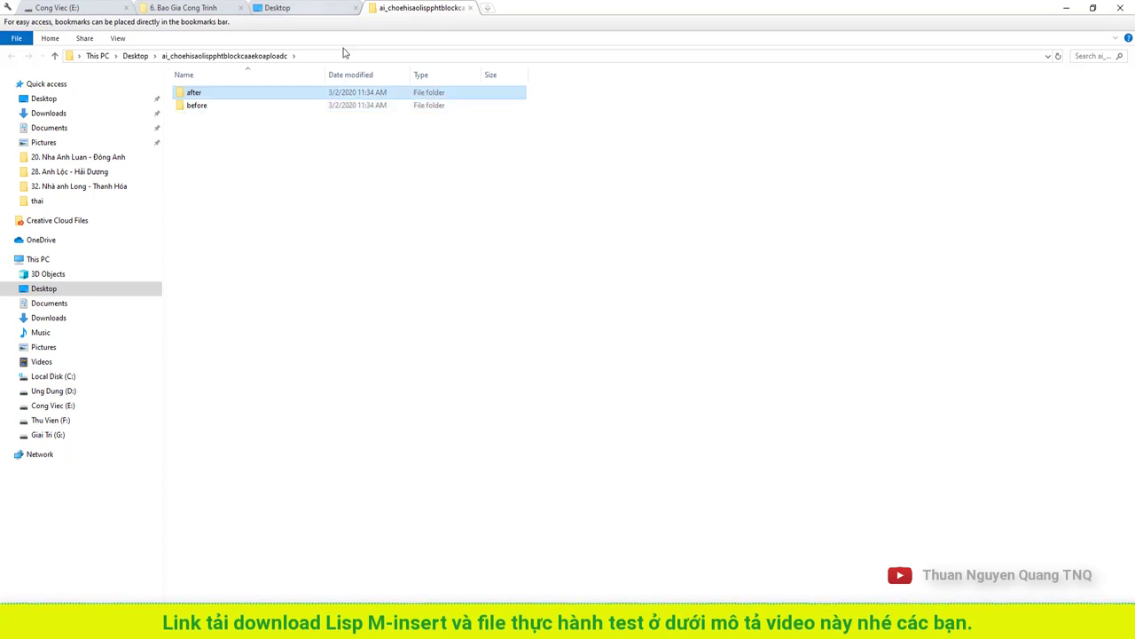
Open nha bep_l.dwg from the before folder in AutoCAD.
left_click(209, 107)
double_click(202, 110)
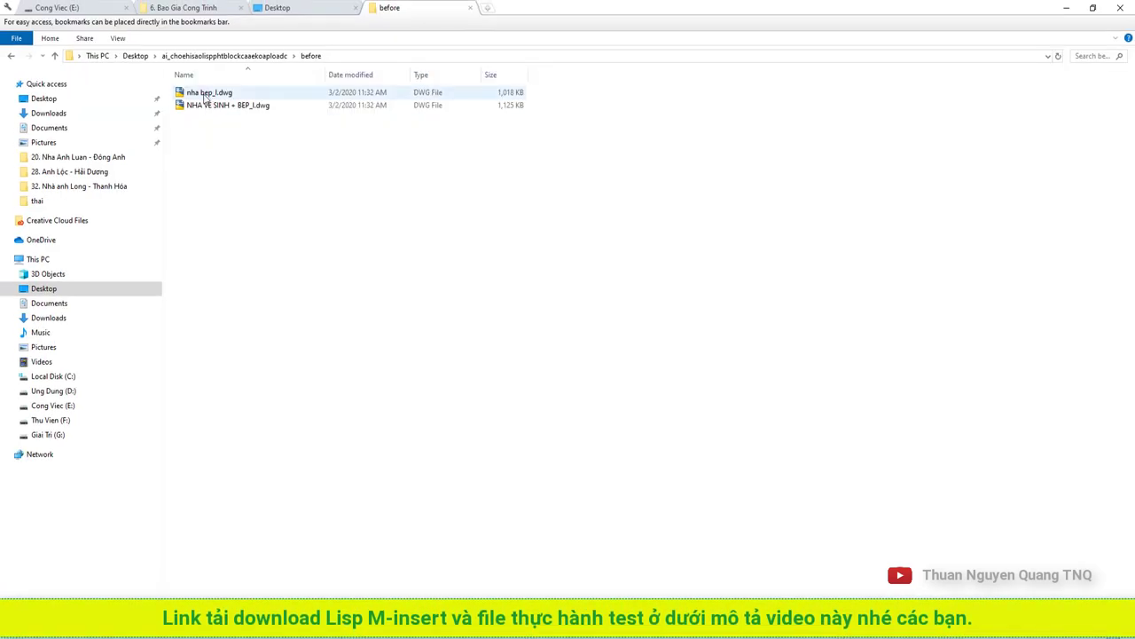
left_click(192, 96)
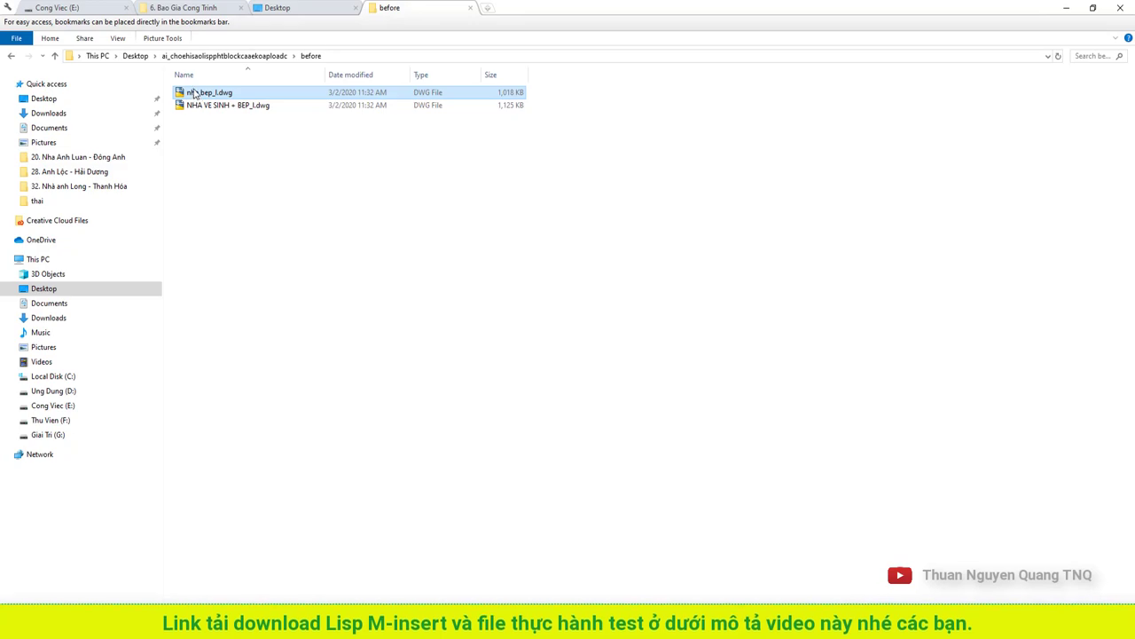
right_click(195, 93)
left_click(222, 94)
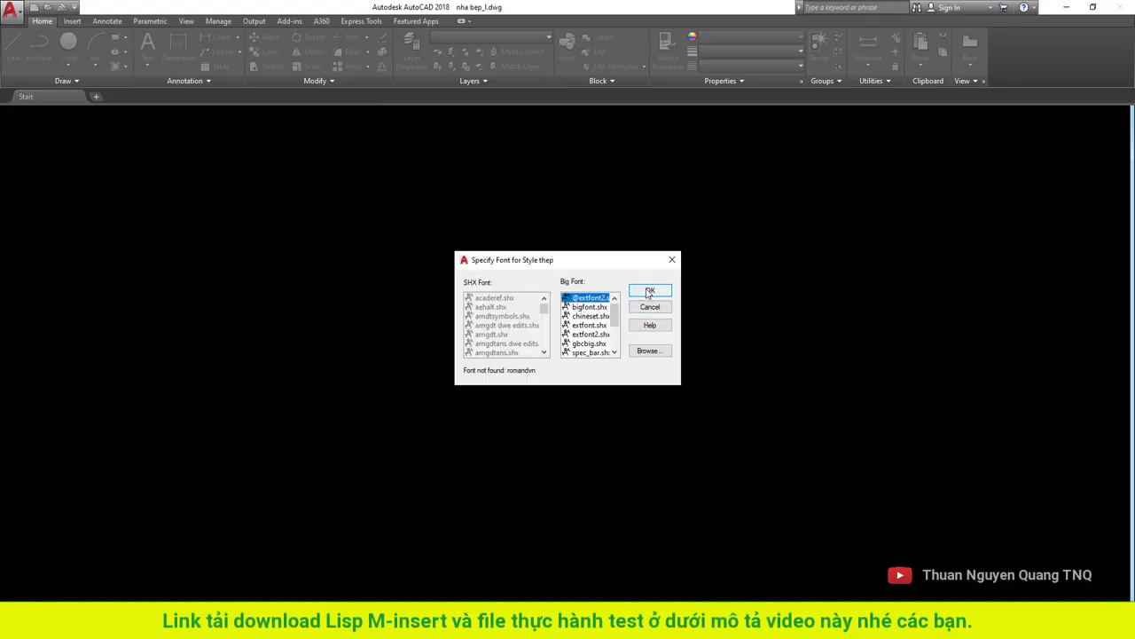
Accept the substitute for the missing font, zoom to the sheets, and keep tuong as the current layer.
left_click(650, 292)
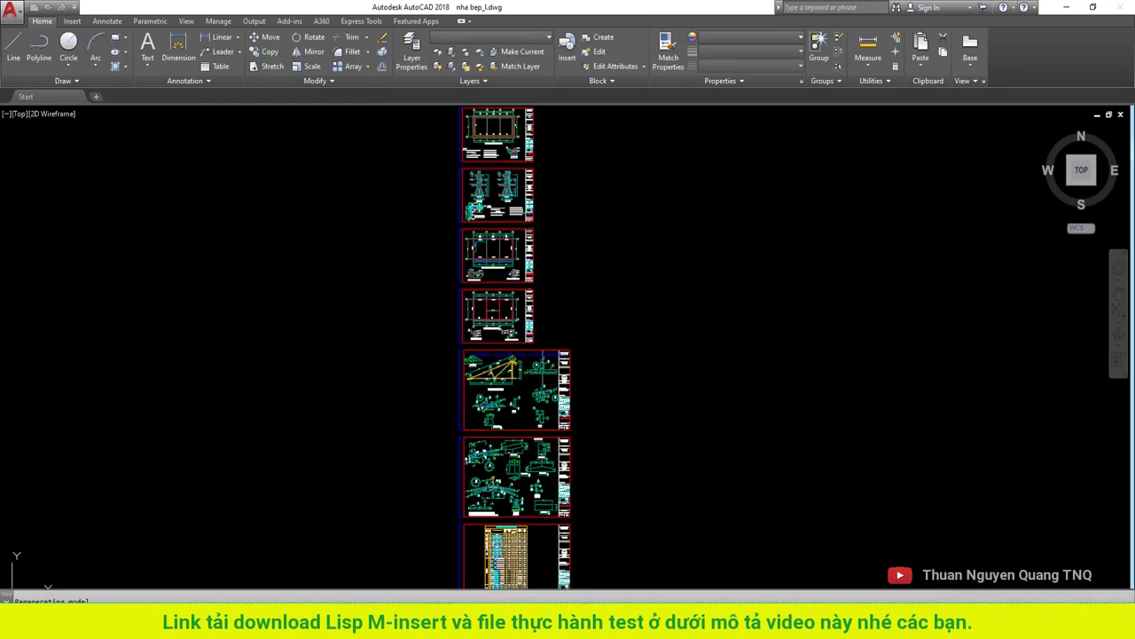
scroll(481, 334, "down", 3)
scroll(535, 362, "down", 4)
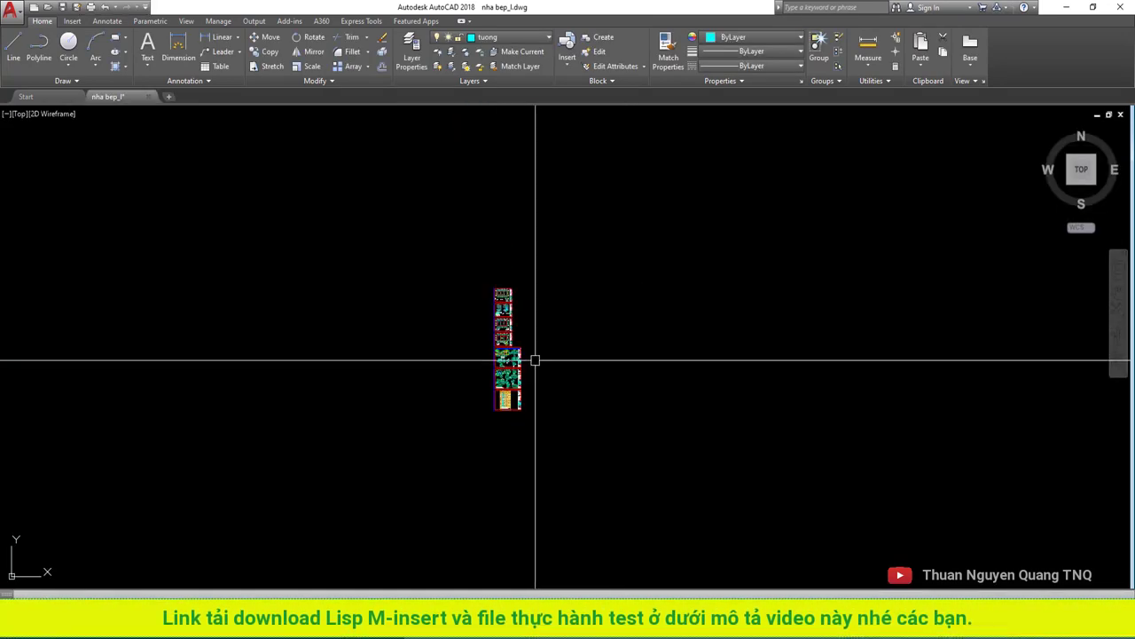
scroll(538, 332, "up", 4)
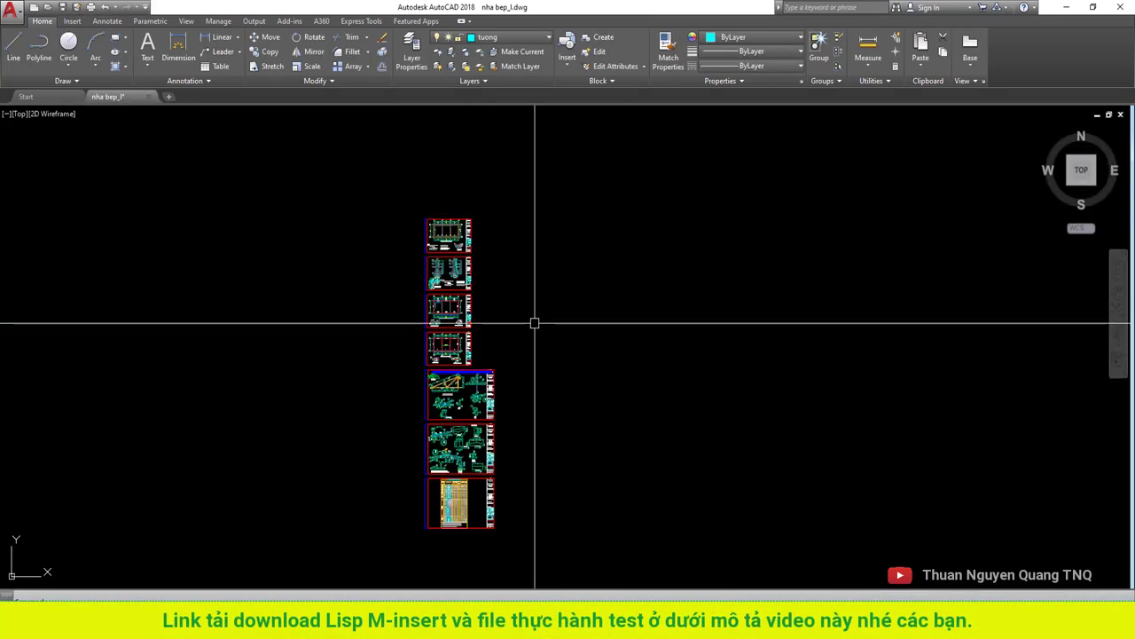
left_click(518, 39)
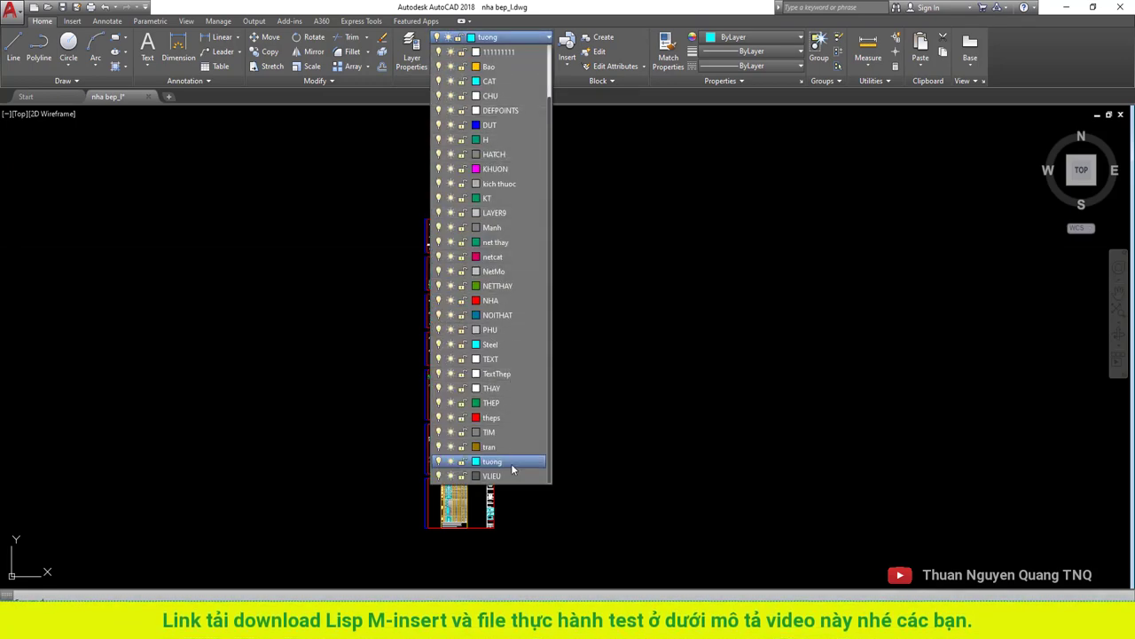
left_click(516, 85)
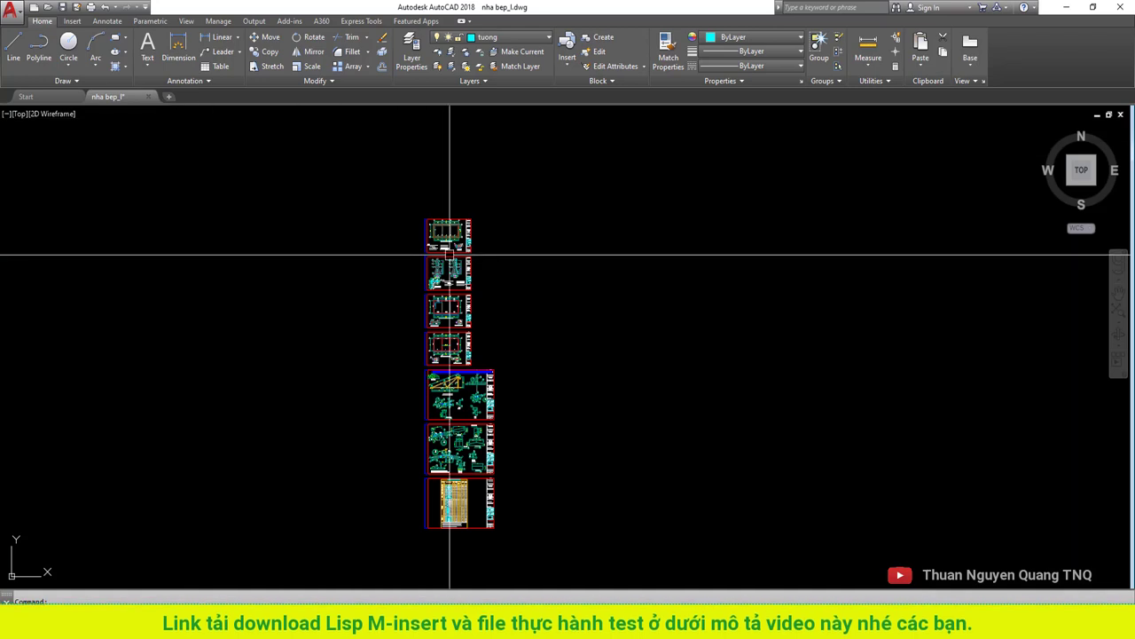
scroll(495, 284, "down", 4)
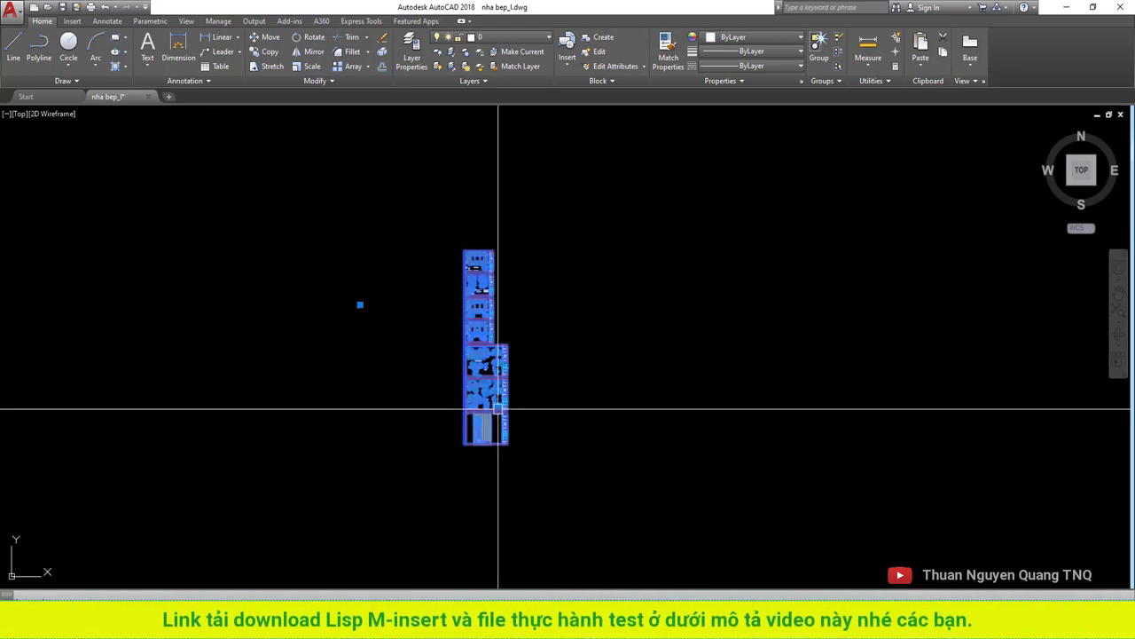
Select every object in the drawing and start block editing with BE.
key("ctrl+a")
key("Escape")
key("ctrl+a")
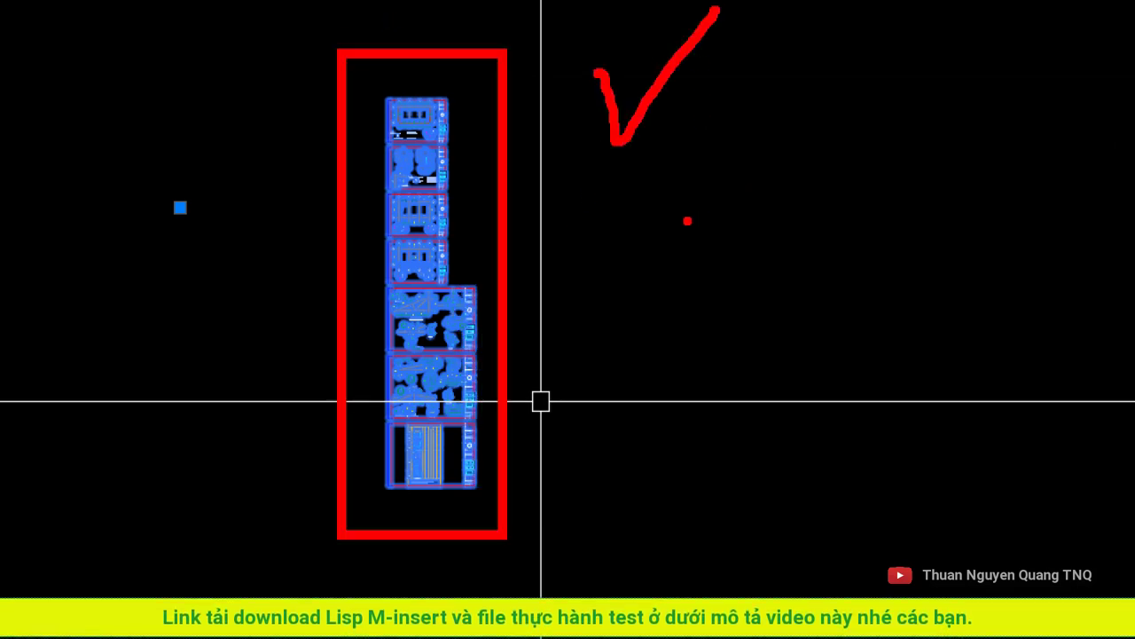
type("be")
key("Return")
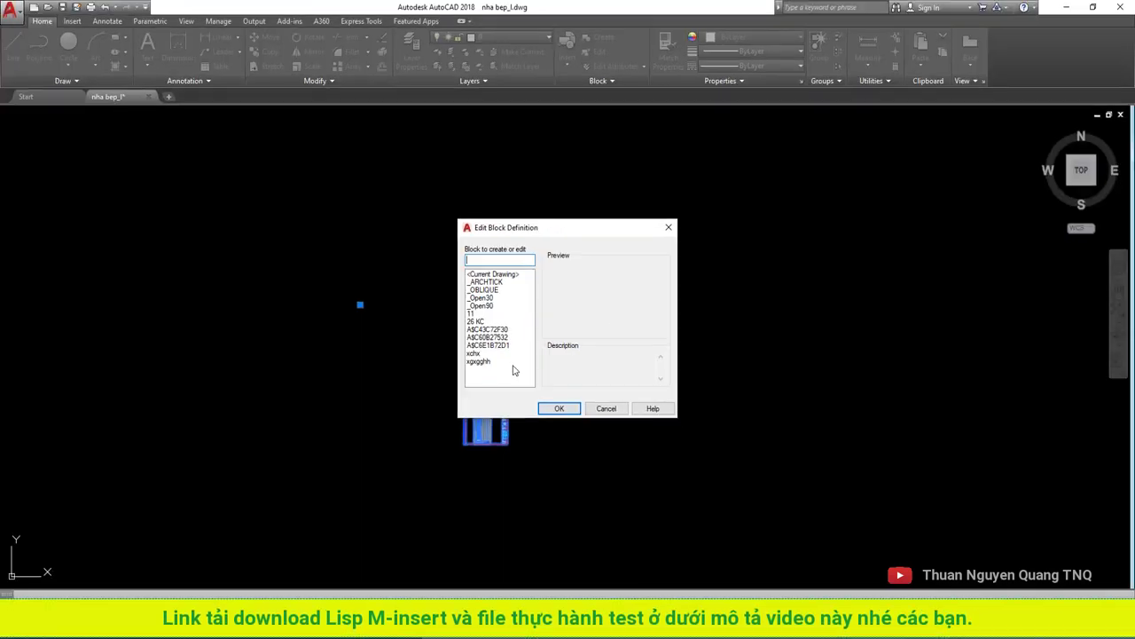
Open the xgxgghh block for editing, then zoom and pan across the sheets of NHA VE SINH + BEP_l.dwg.
left_click(485, 290)
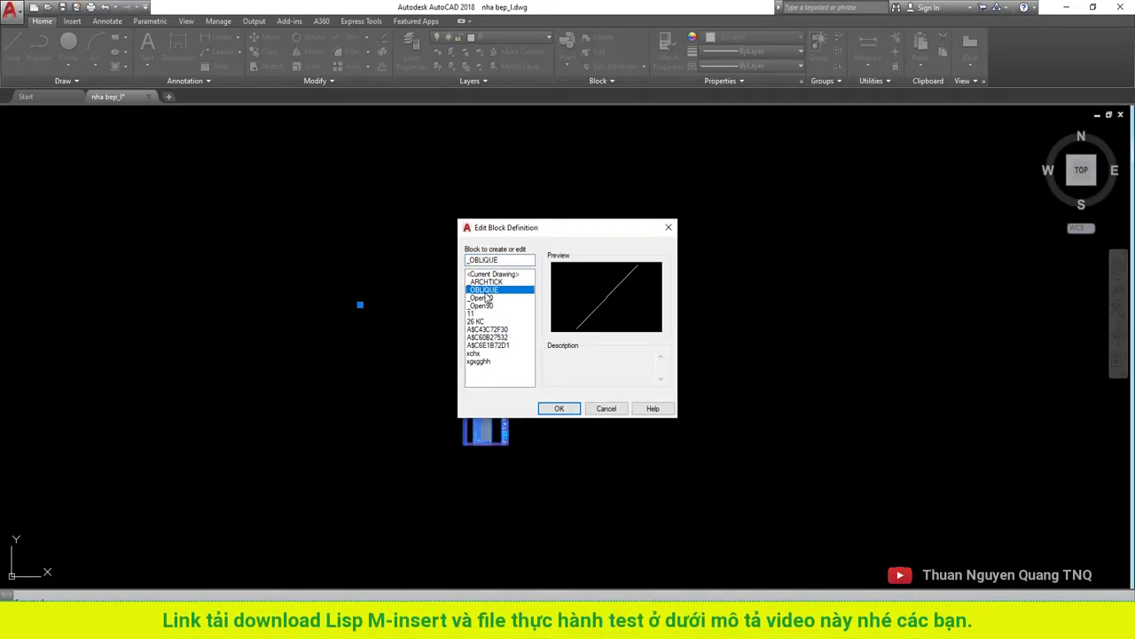
left_click(481, 362)
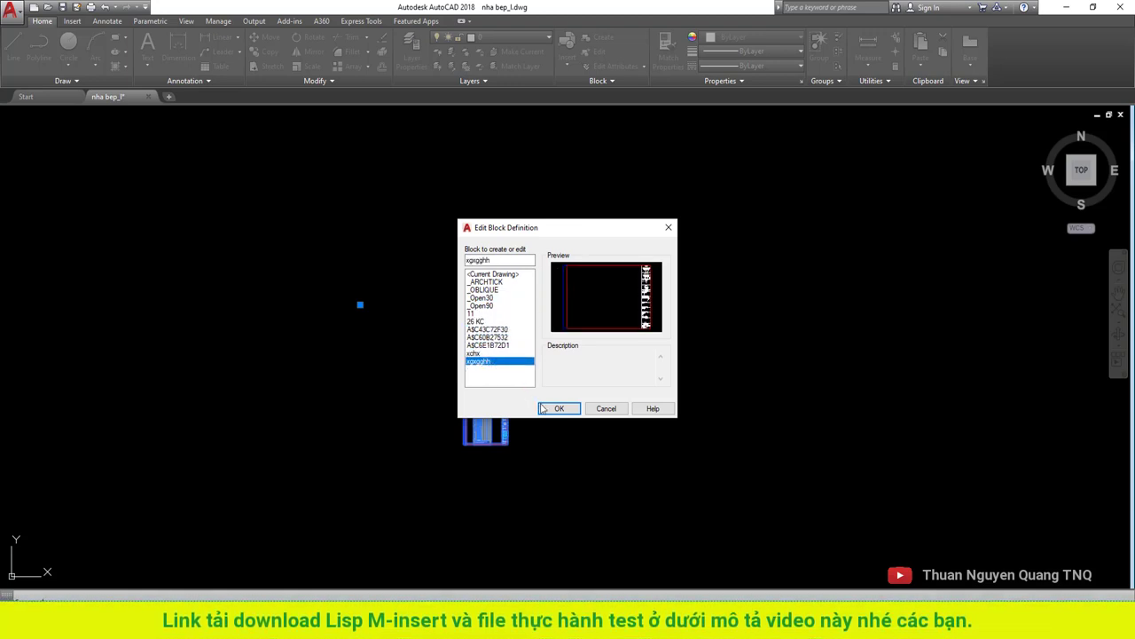
left_click(575, 409)
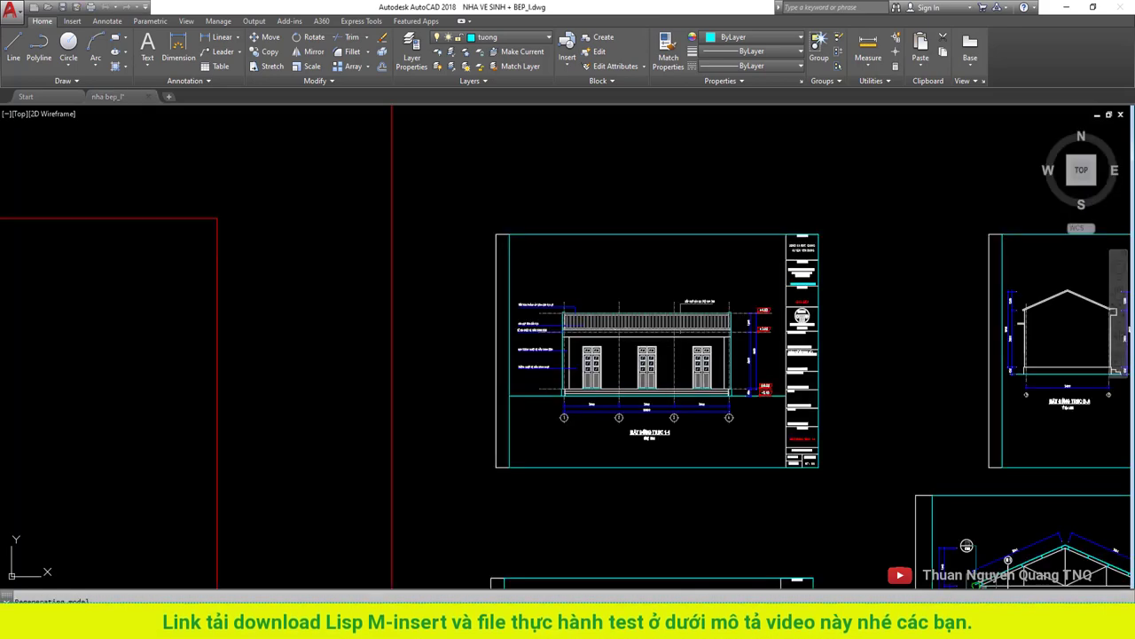
scroll(532, 253, "down", 5)
middle_click_drag(609, 228, 520, 231)
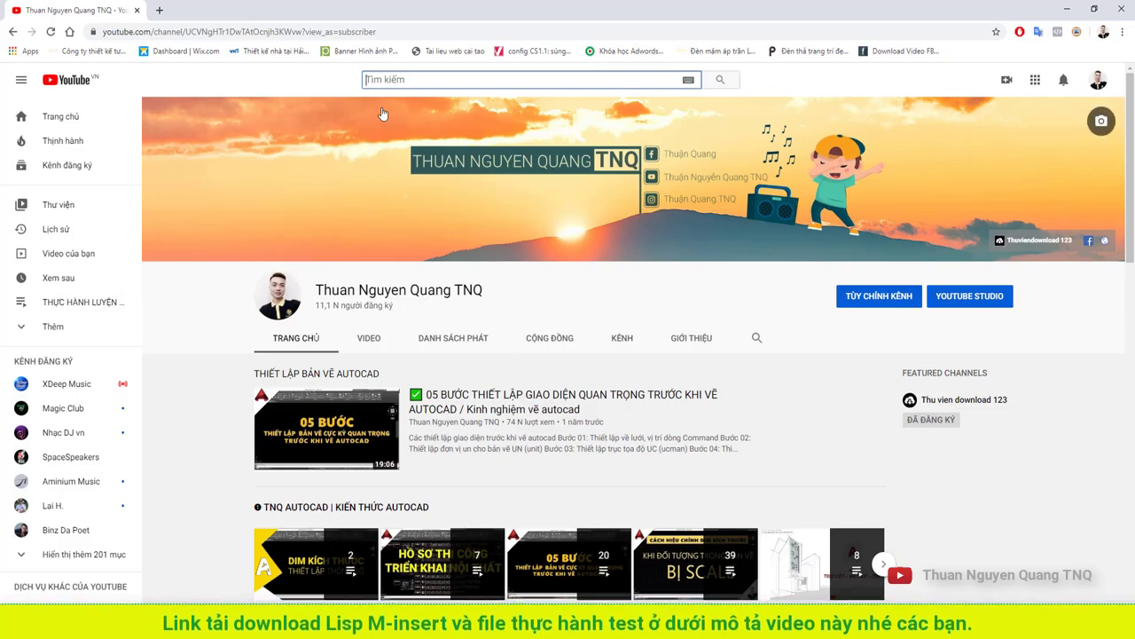
Search YouTube for 'phá khóa file bản vẽ autocad thuận quang'.
type("phá kh")
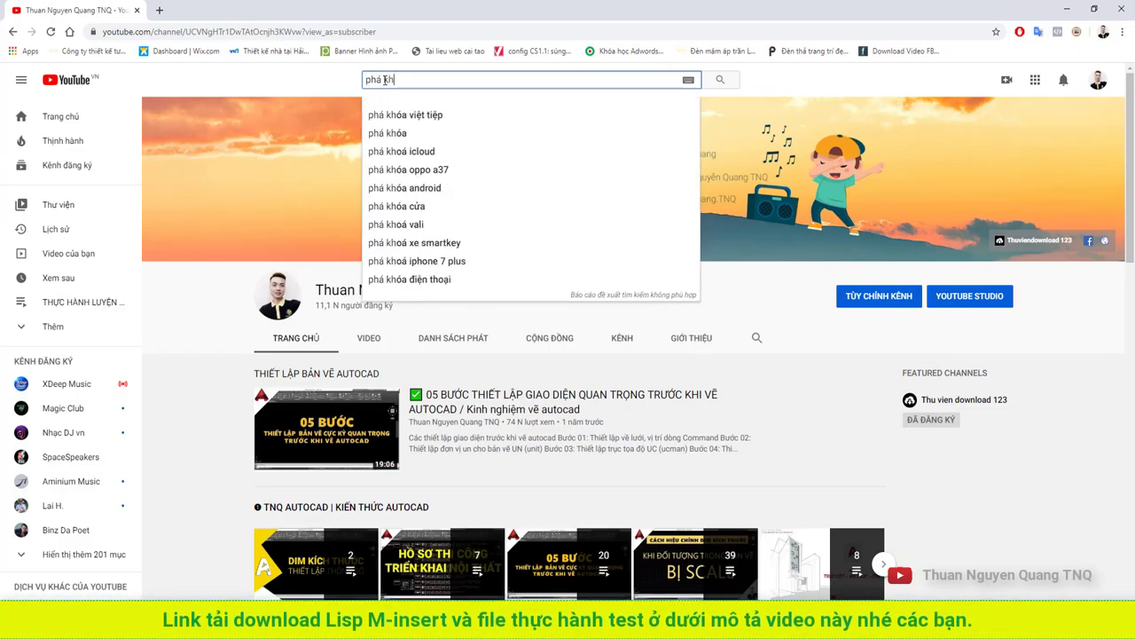
type("óa file ban")
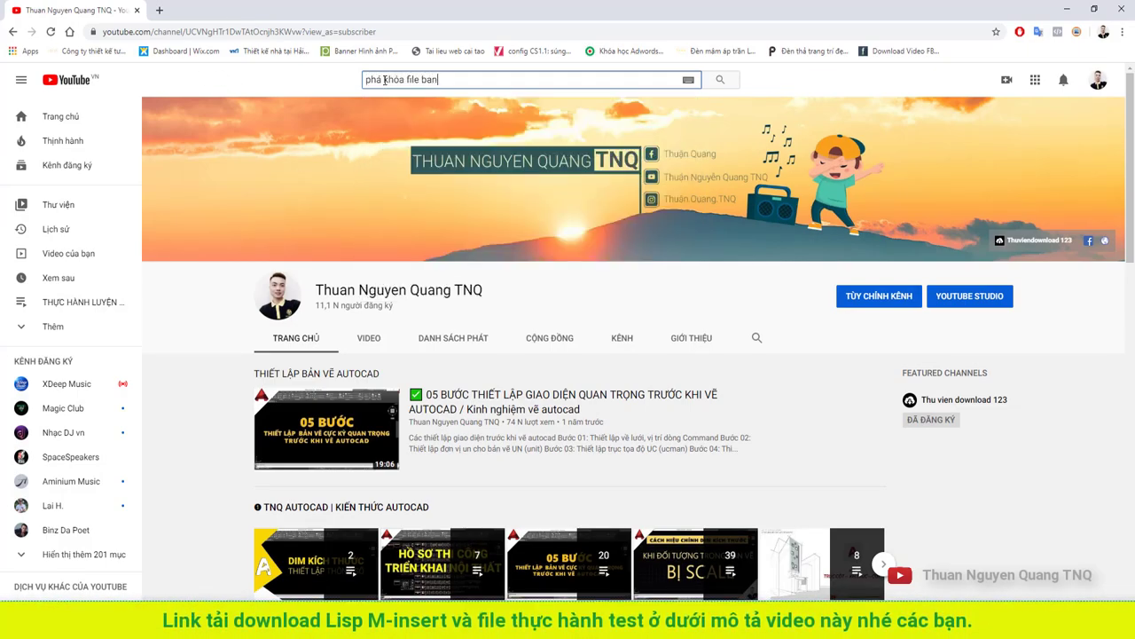
key("BackSpace")
key("BackSpace")
type("ản vẽ autocad")
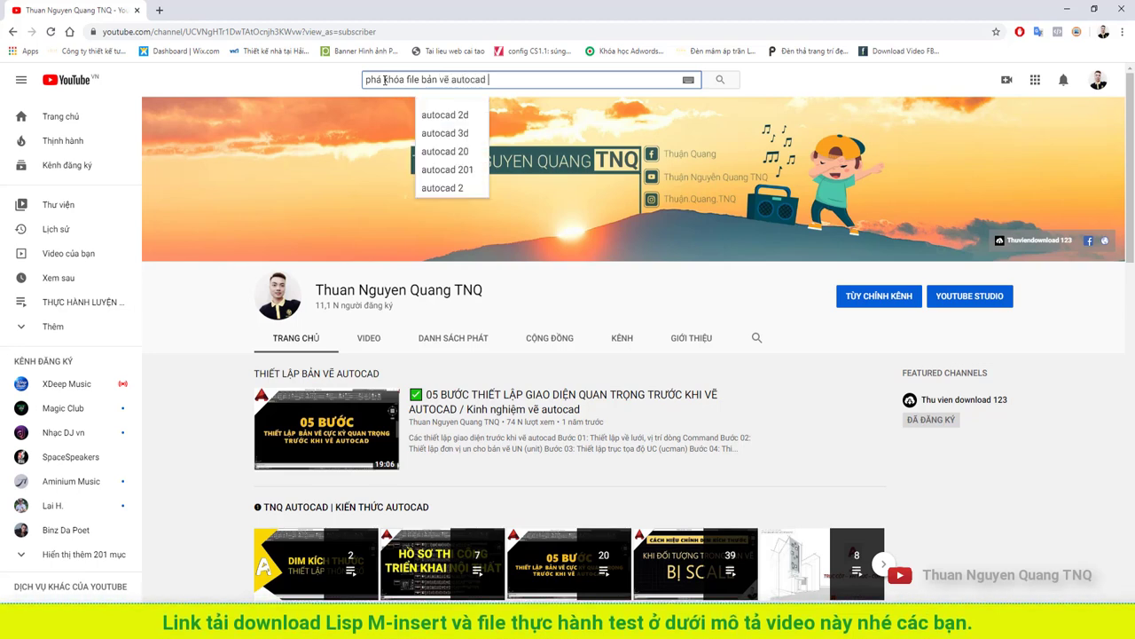
type(" thuận quan")
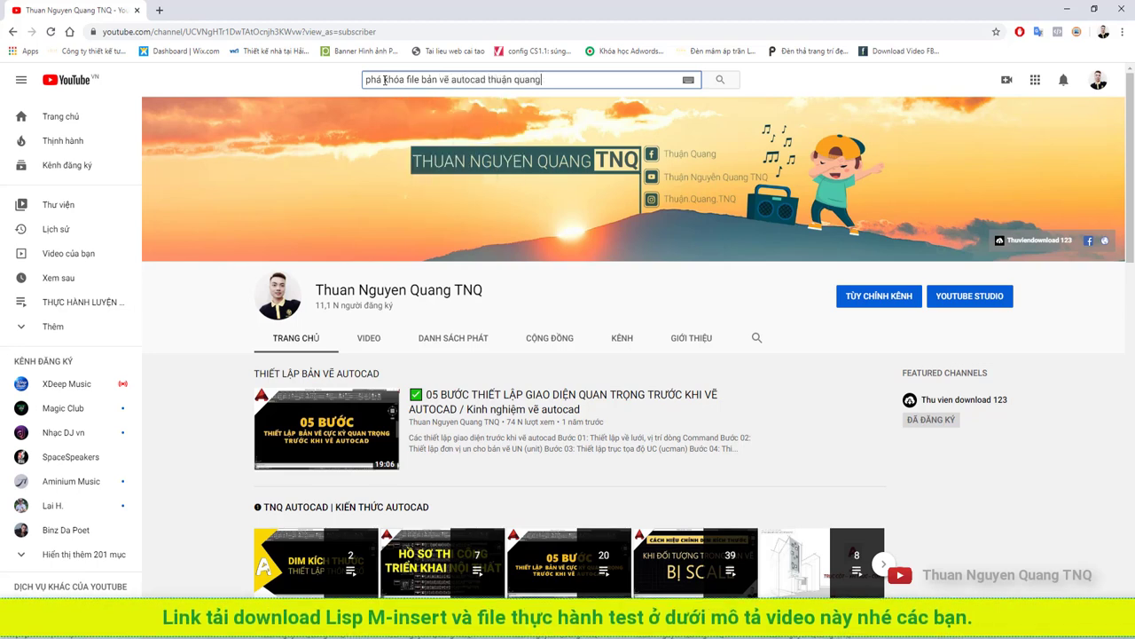
type("g")
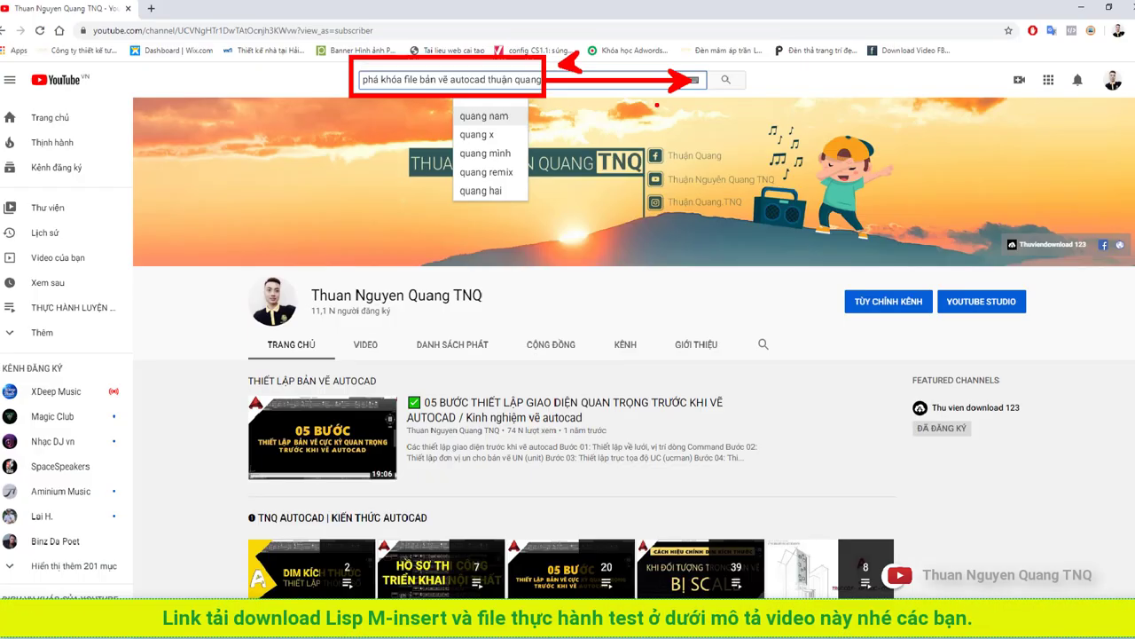
left_click(720, 80)
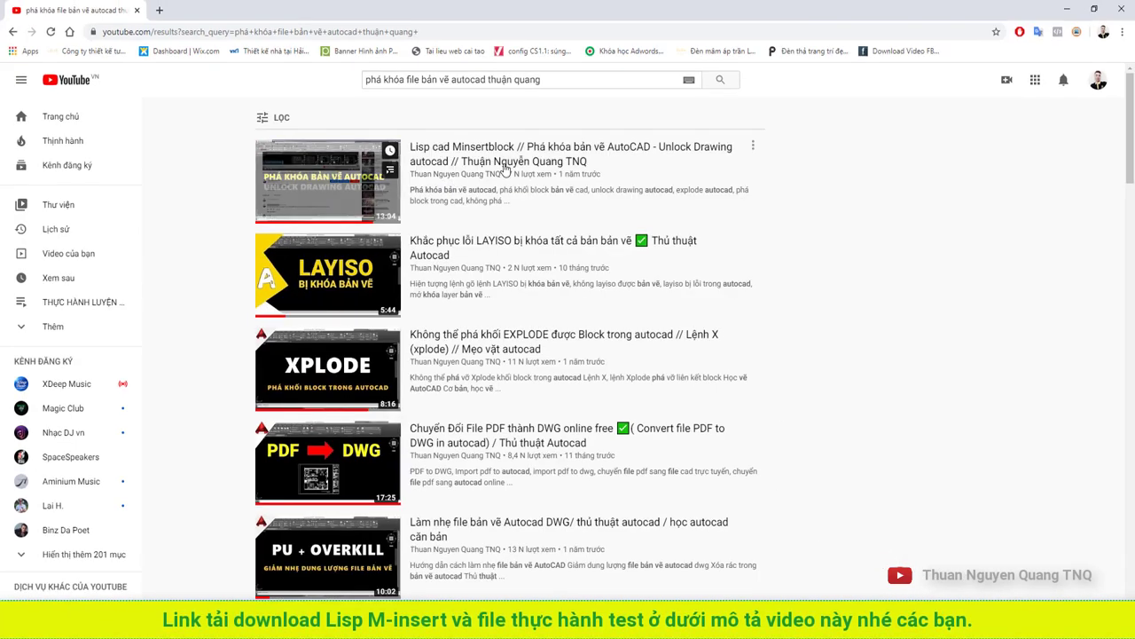
Open the top Lisp cad Minsertblock video and follow the drive.google.com link in its expanded description.
left_click(502, 163)
scroll(459, 182, "down", 4)
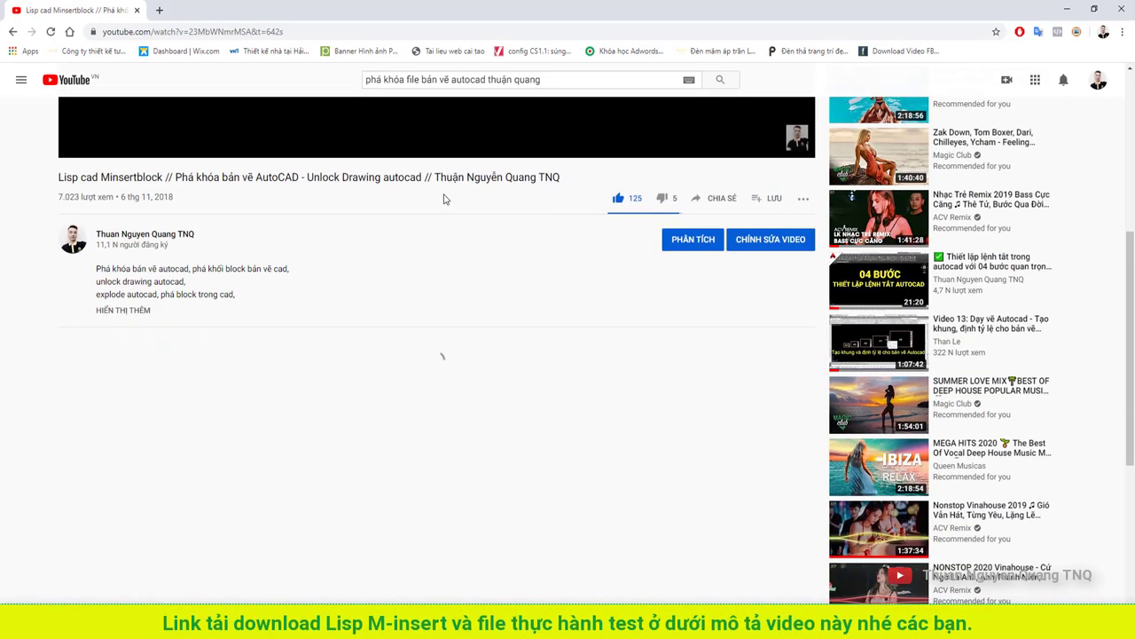
scroll(399, 364, "up", 4)
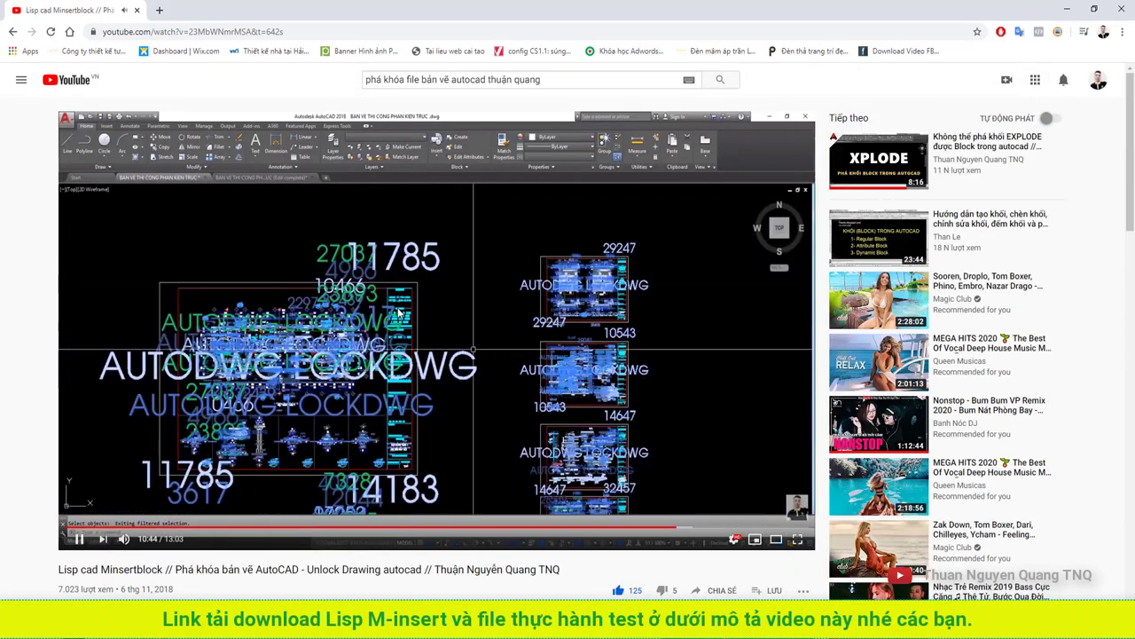
scroll(148, 280, "down", 3)
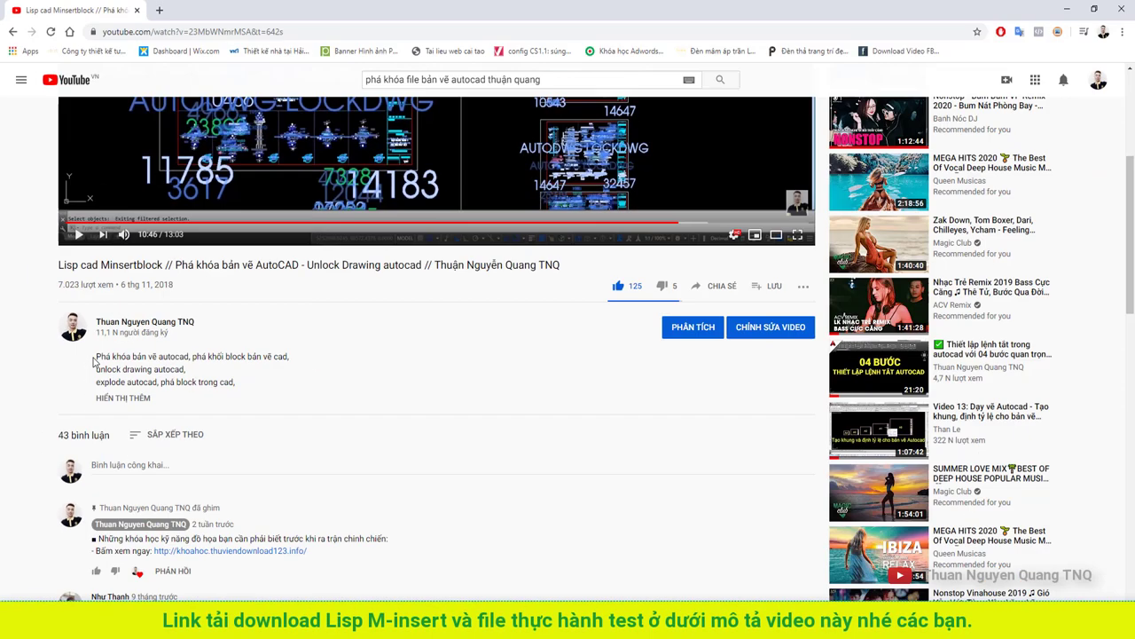
scroll(142, 426, "down", 2)
left_click(133, 297)
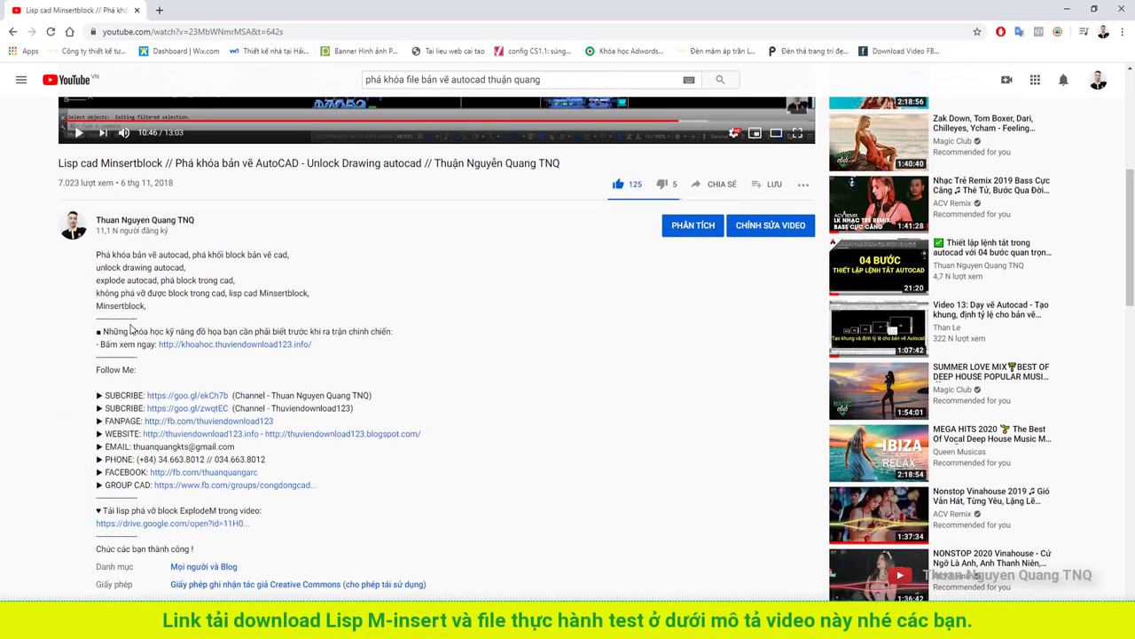
scroll(133, 373, "down", 2)
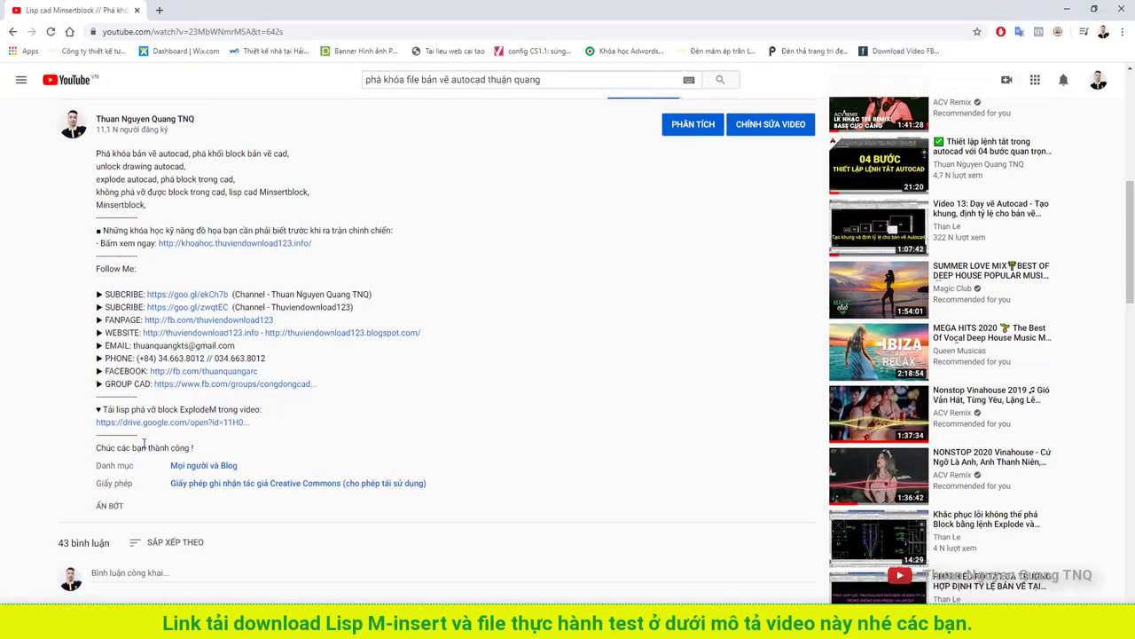
left_click(152, 423)
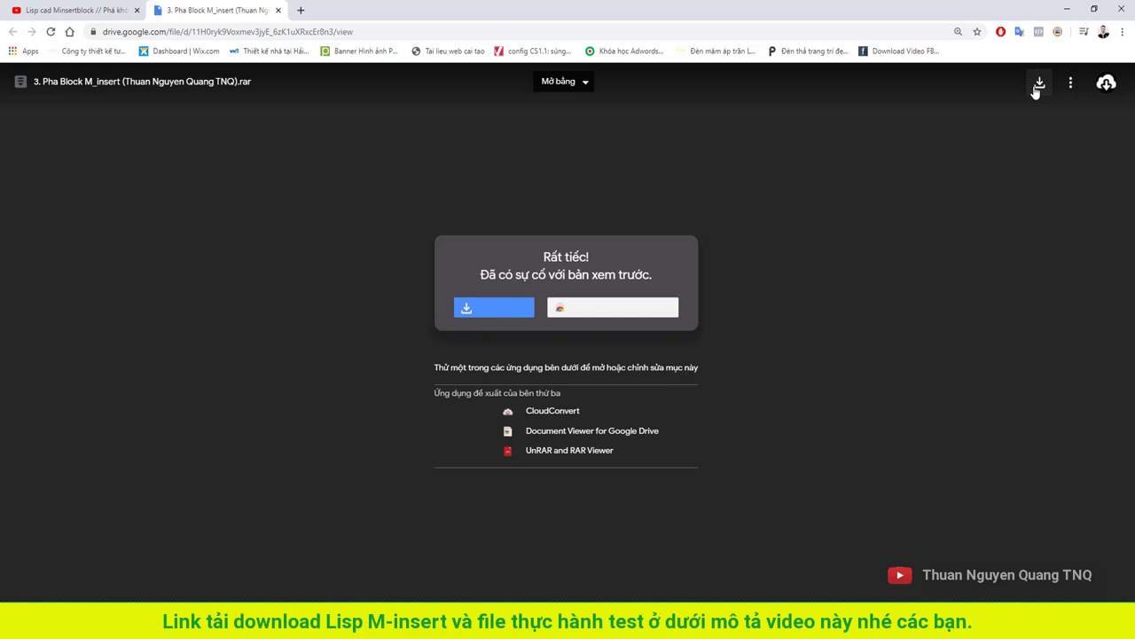
Download the Pha Block M_insert archive from Drive and extract it to a Desktop folder with WinRAR.
left_click(1040, 83)
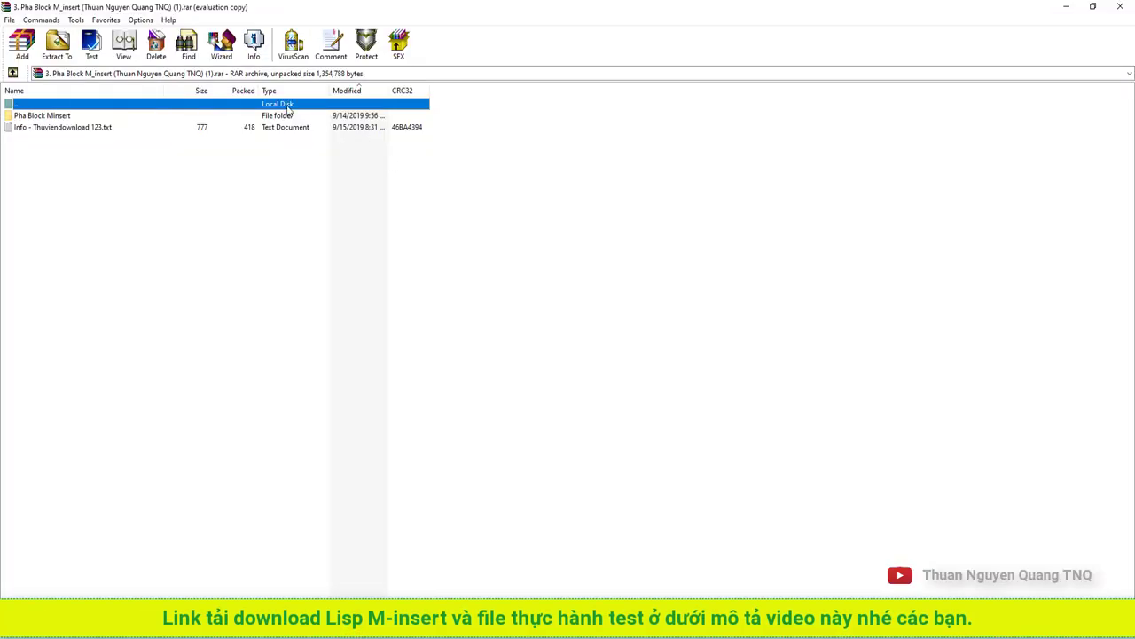
left_click(221, 40)
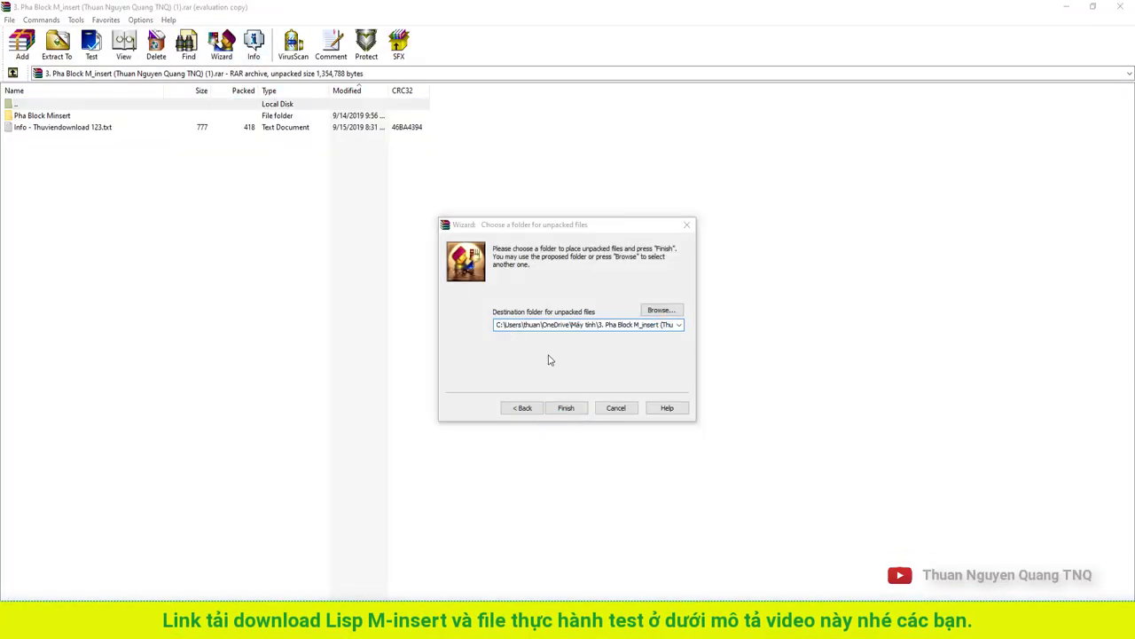
left_click(622, 342)
left_click(566, 408)
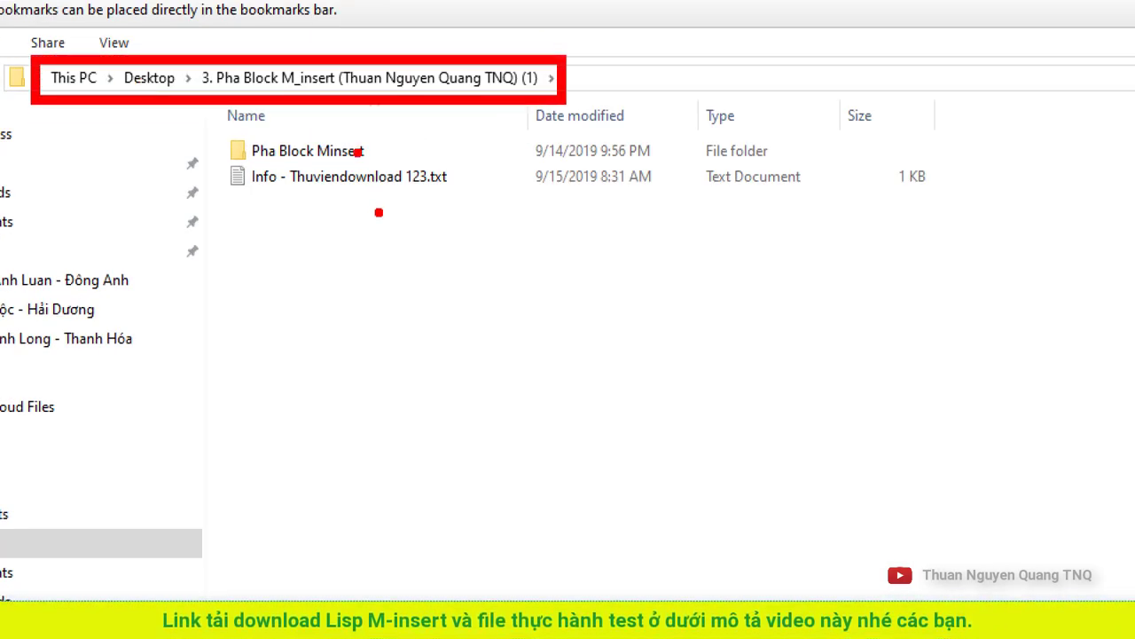
Open the Pha Block Minsert folder containing ExplodeM.vlx, then switch back to nha bep_l.dwg in AutoCAD.
double_click(306, 151)
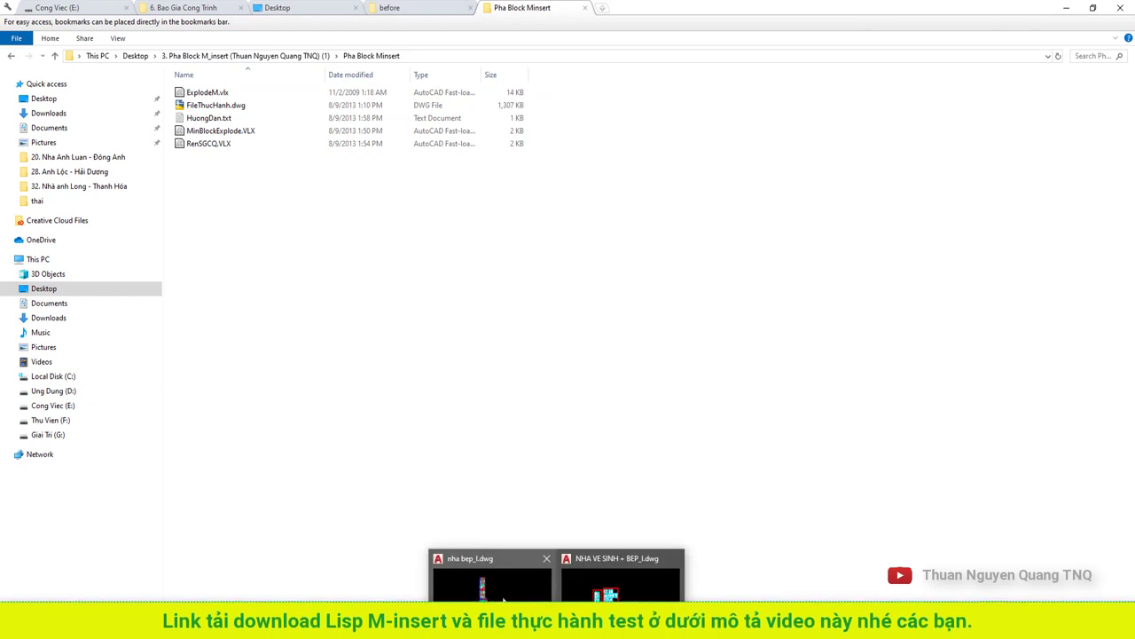
left_click(502, 600)
scroll(537, 302, "up", 2)
Load ExplodeM.vlx from Desktop > 3. Pha Block M_insert > Pha Block Minsert via APPLOAD, choosing Always Load.
scroll(536, 302, "down", 2)
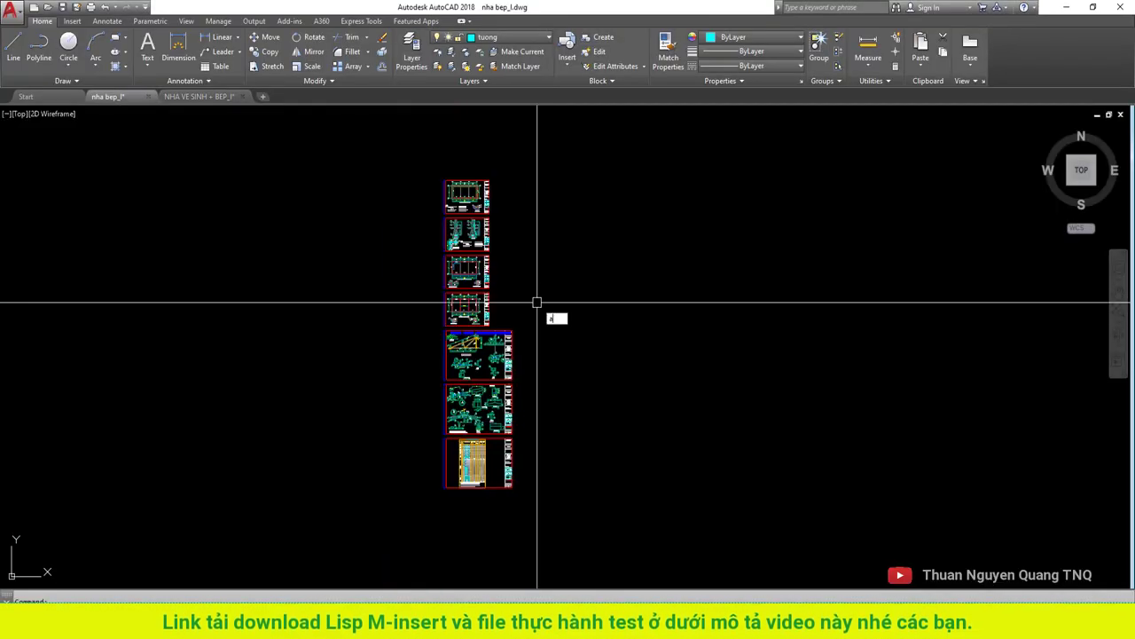
left_click(582, 331)
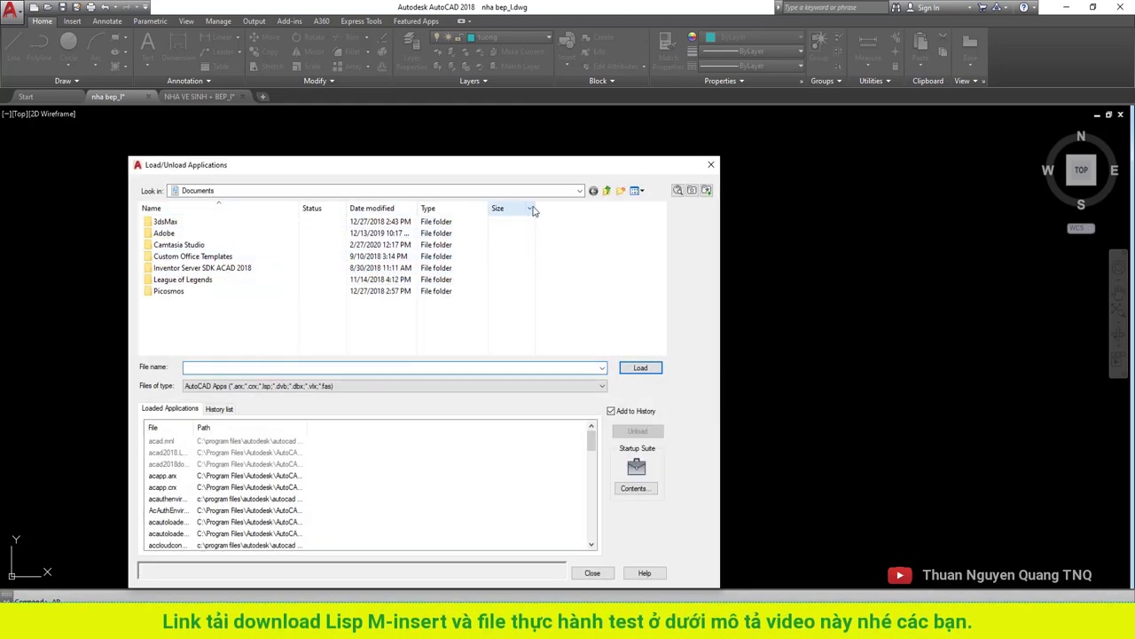
left_click(580, 191)
left_click(202, 214)
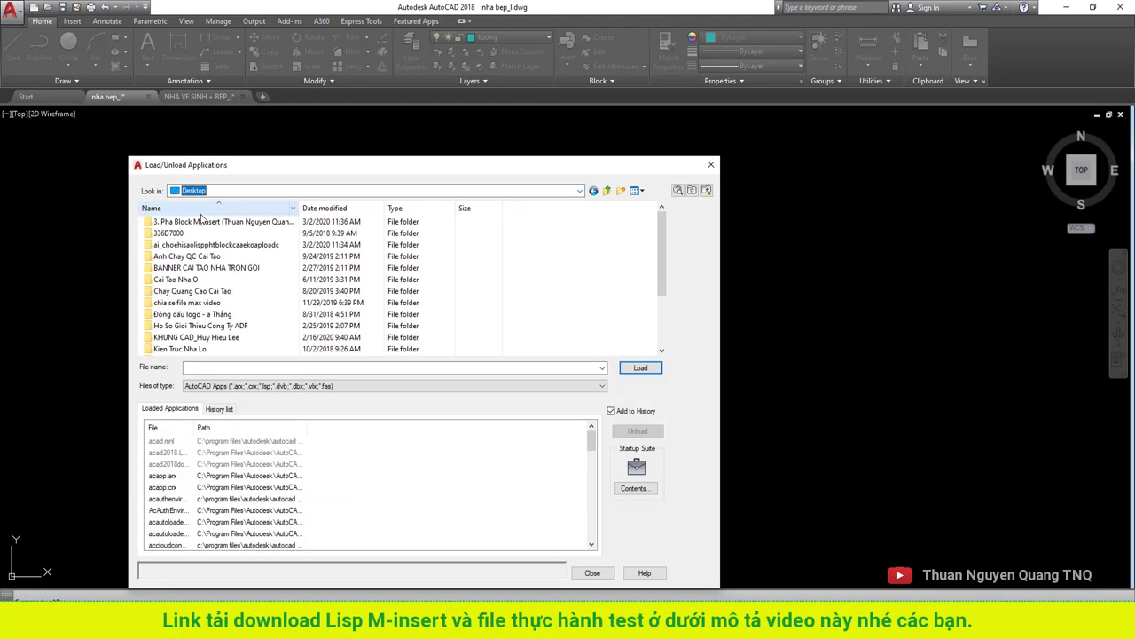
double_click(182, 222)
double_click(182, 223)
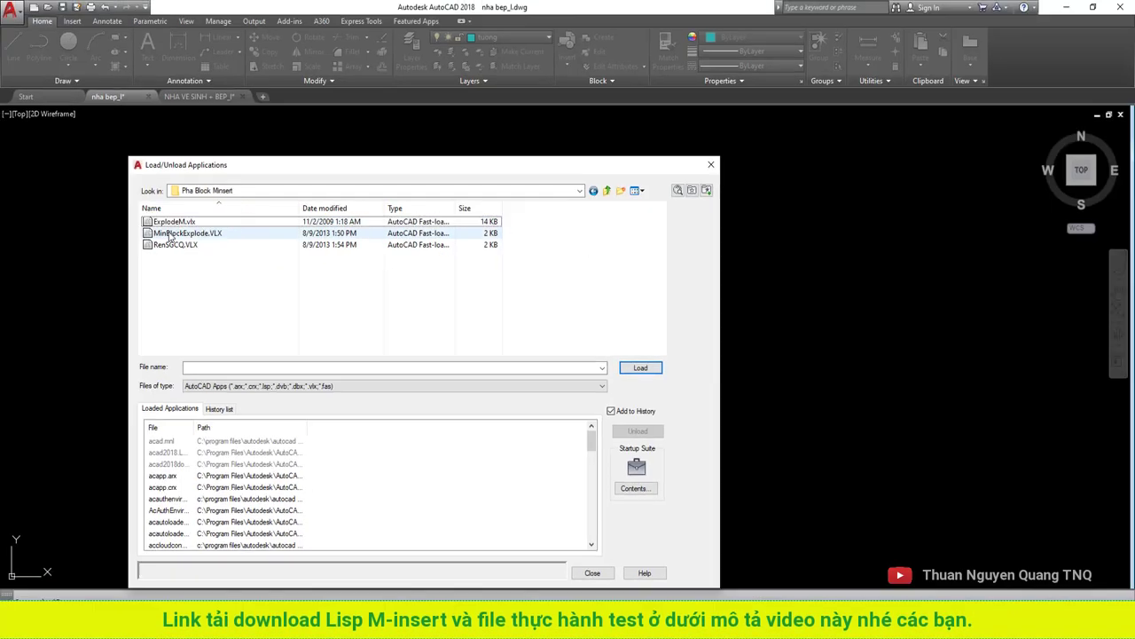
left_click(178, 223)
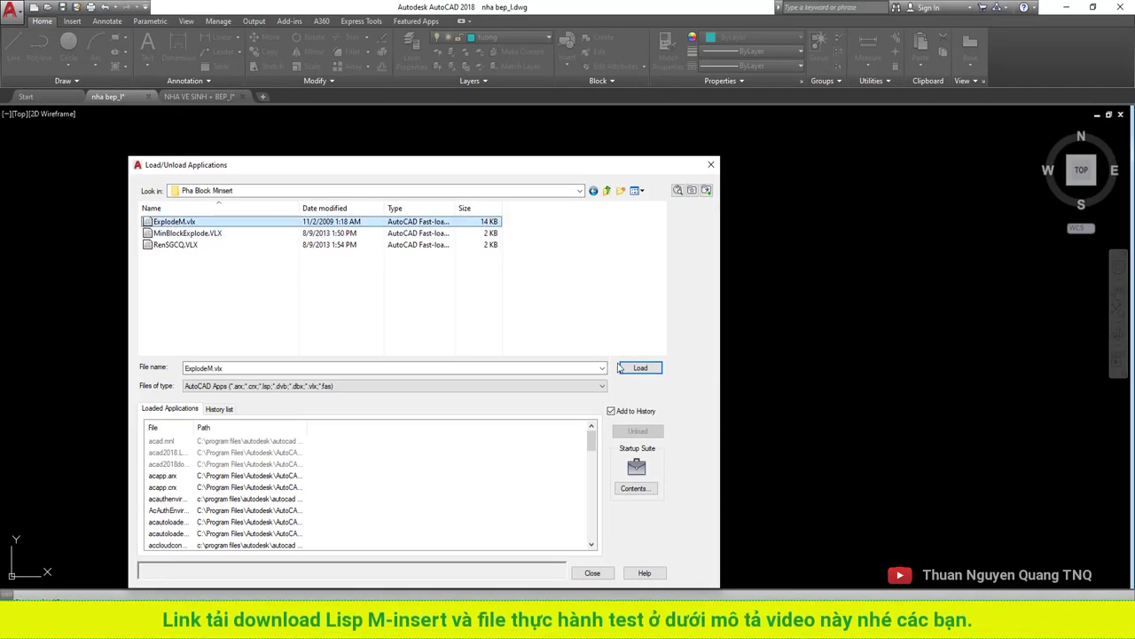
left_click(644, 369)
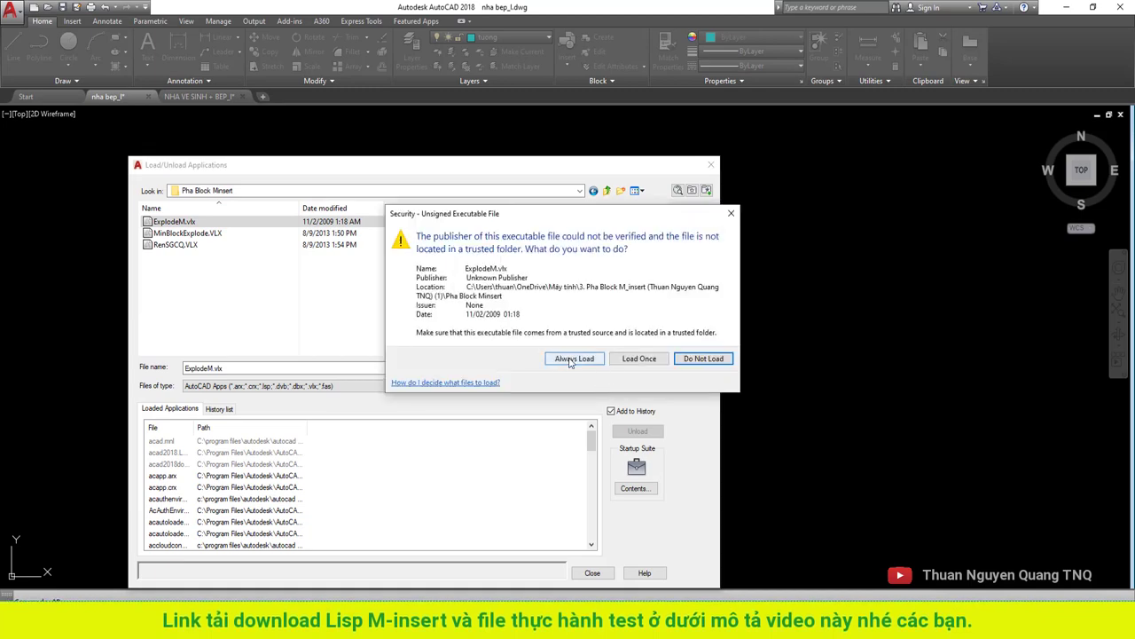
left_click(572, 358)
left_click_drag(50, 519, 316, 572)
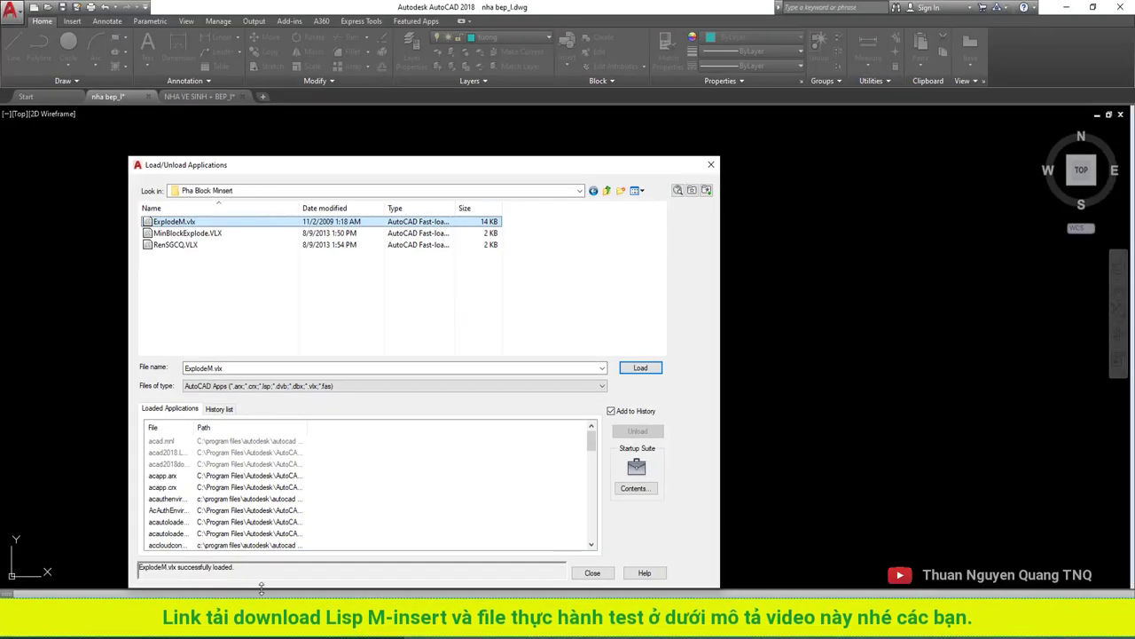
left_click(592, 573)
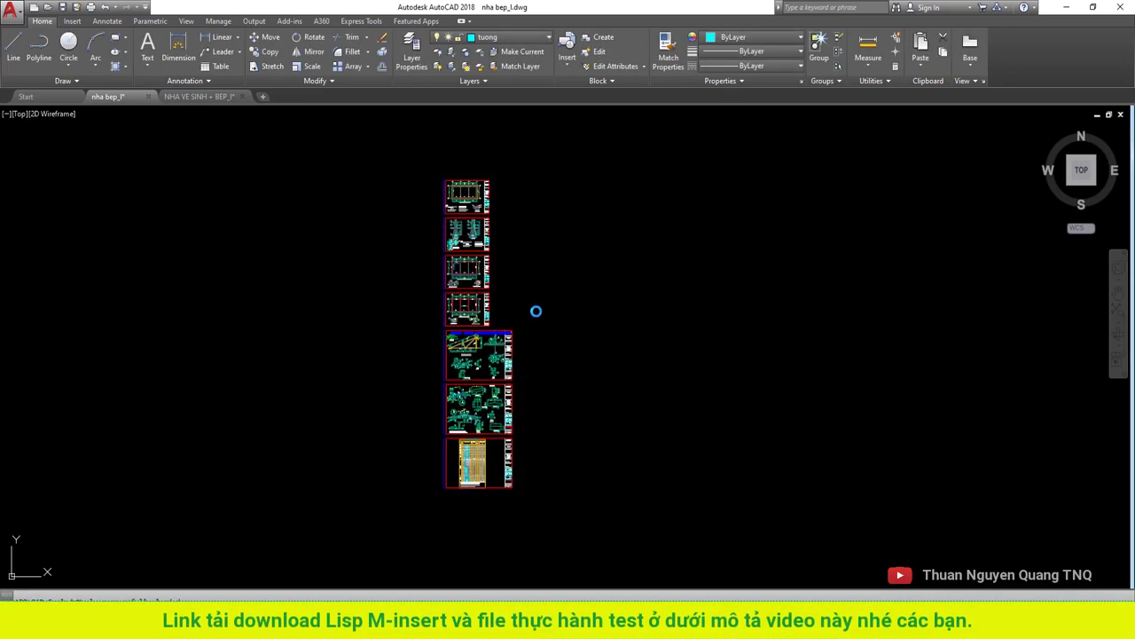
middle_click_drag(467, 299, 307, 319)
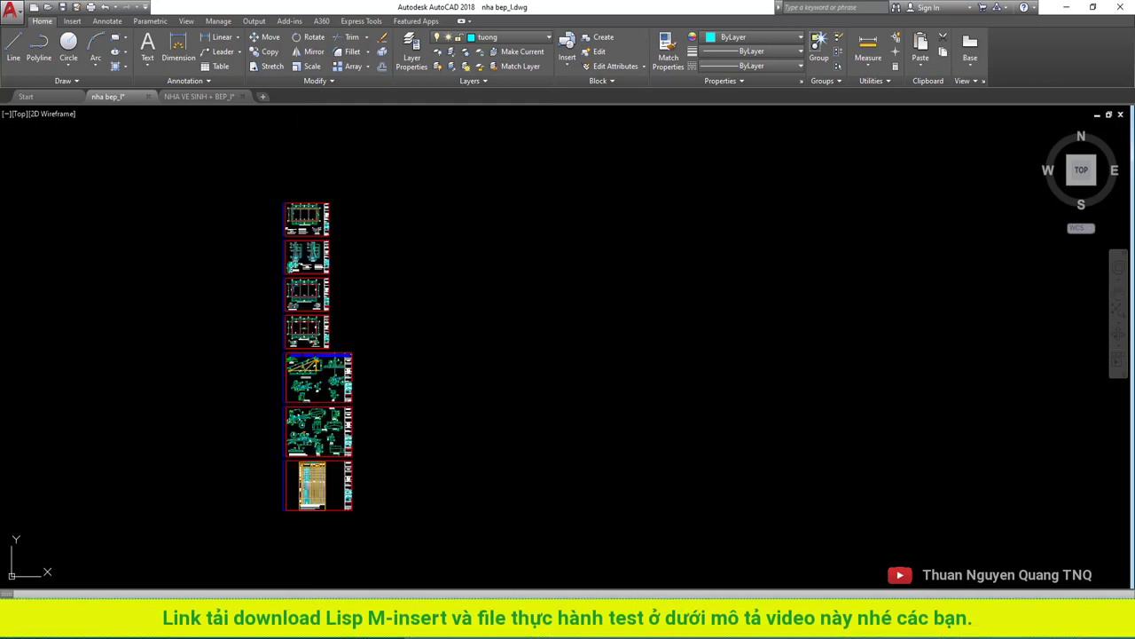
key("ctrl+a")
key("Escape")
middle_click_drag(436, 329, 448, 311)
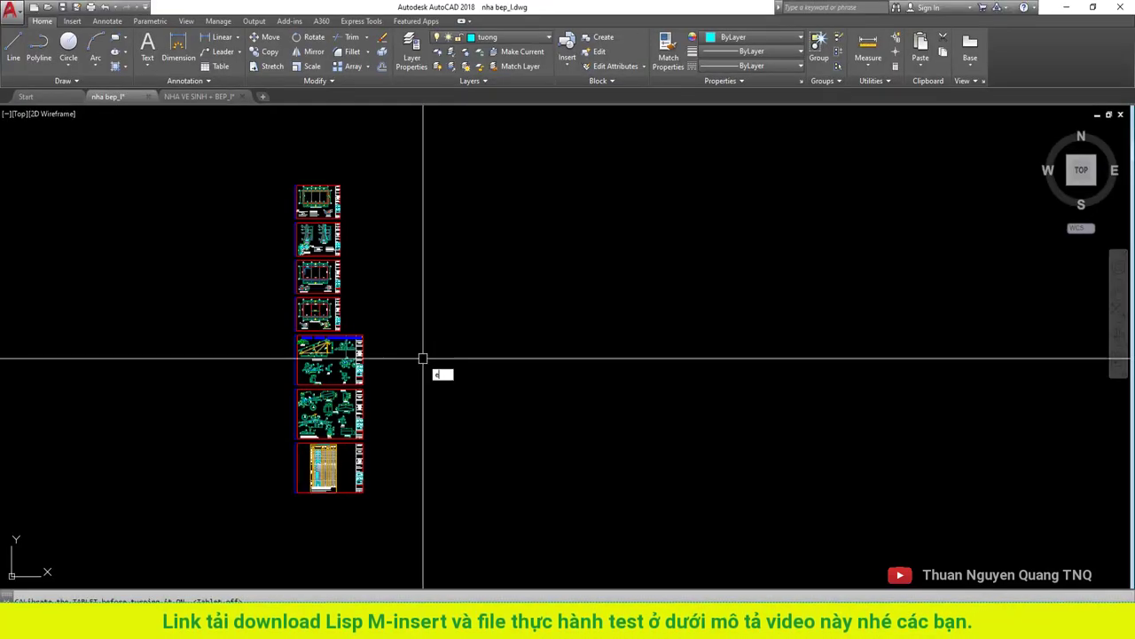
type("x")
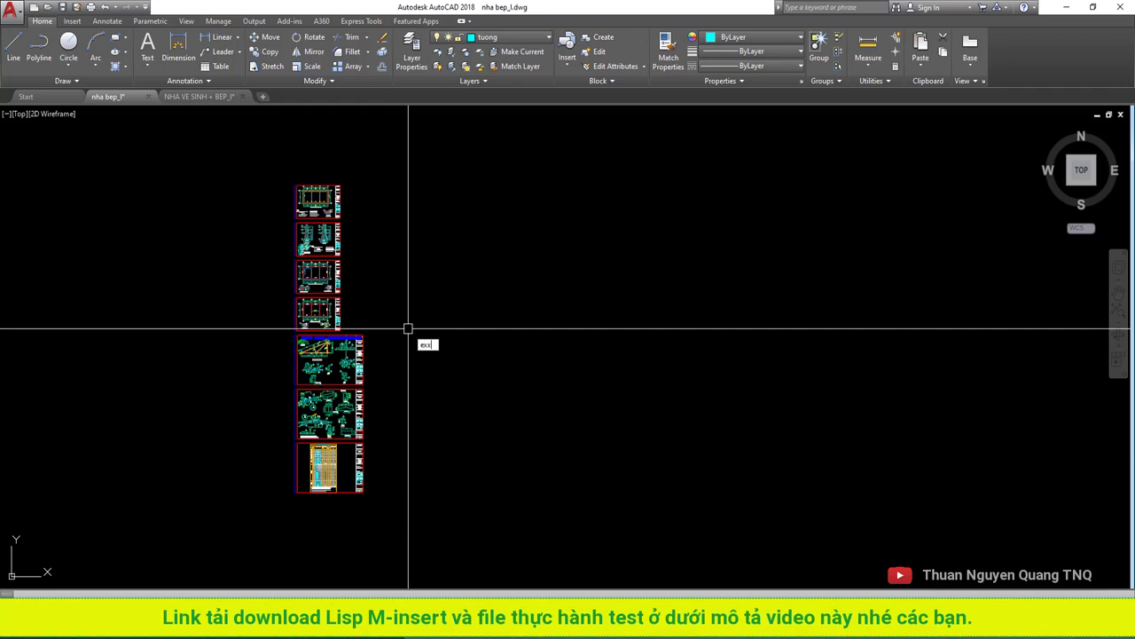
Run EXPLODEM on the MINSERT sheet block, leave the attributes blank, and answer Yes to explode.
type("p")
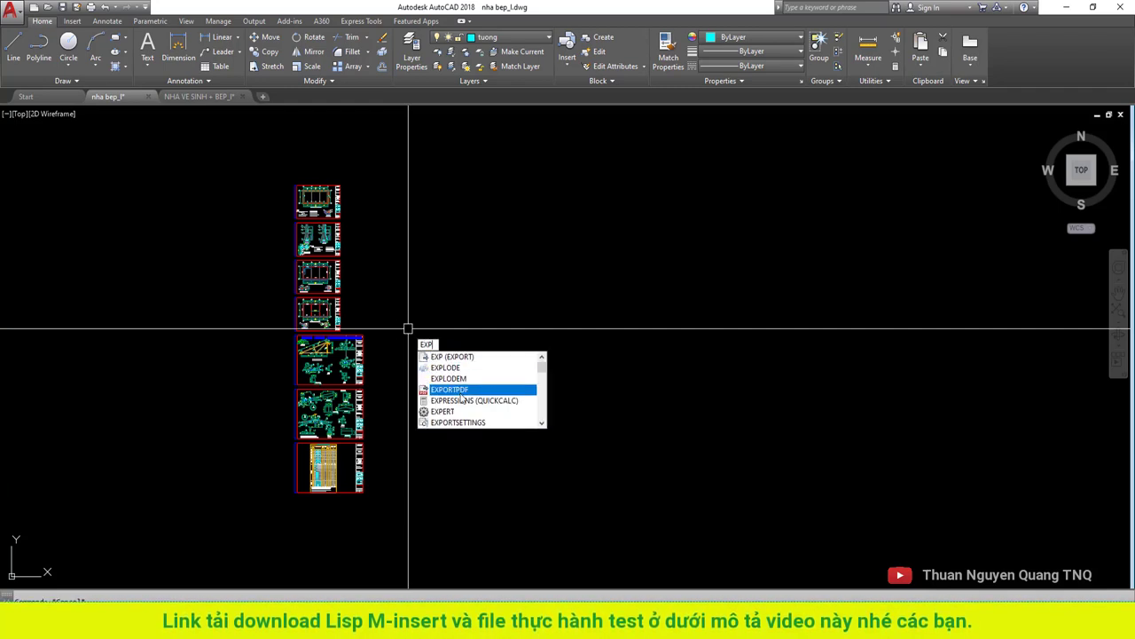
left_click(450, 379)
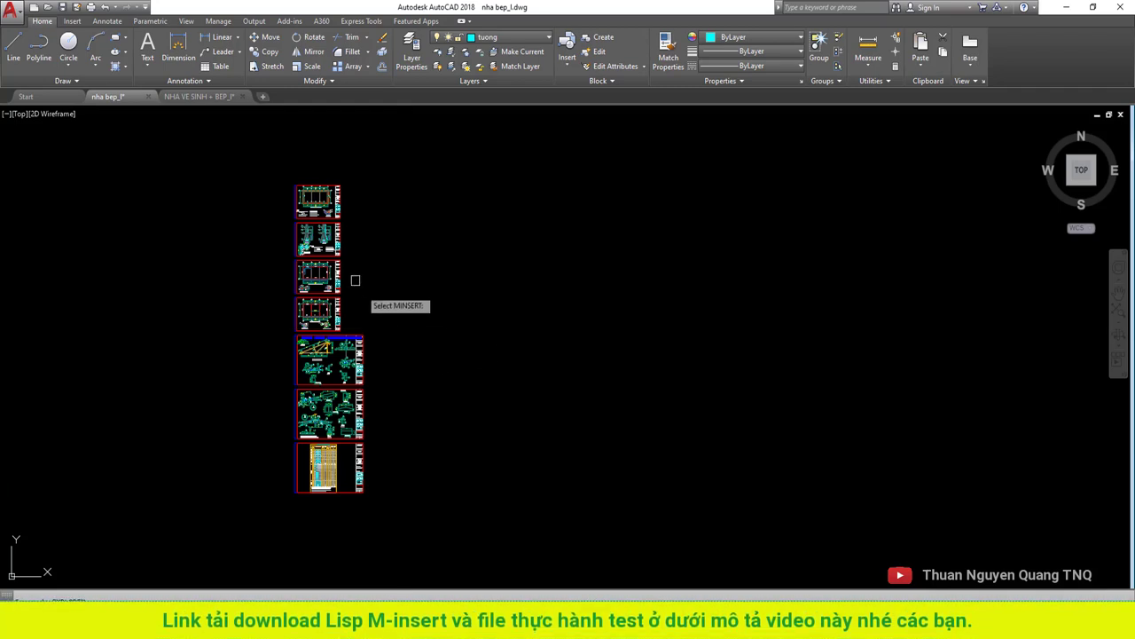
left_click(332, 224)
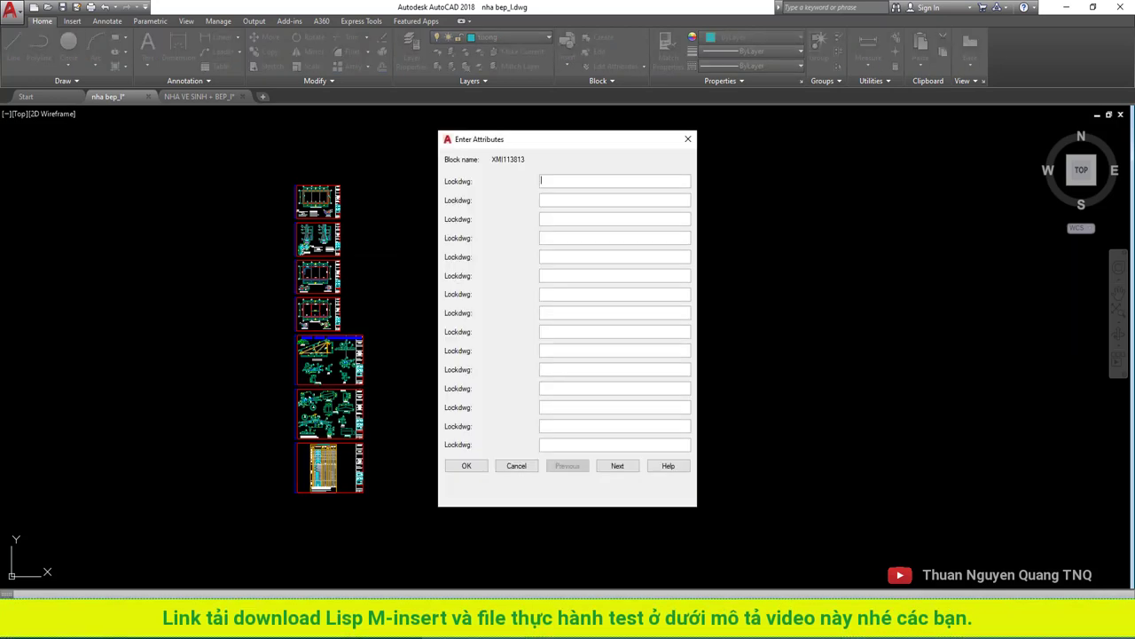
left_click(468, 466)
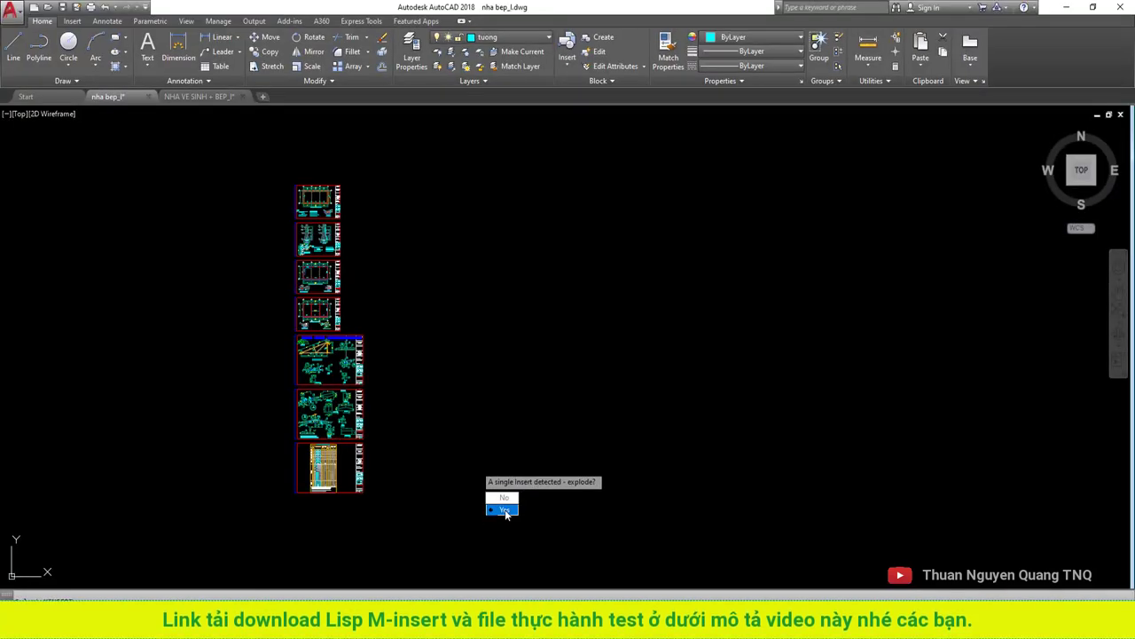
left_click(503, 506)
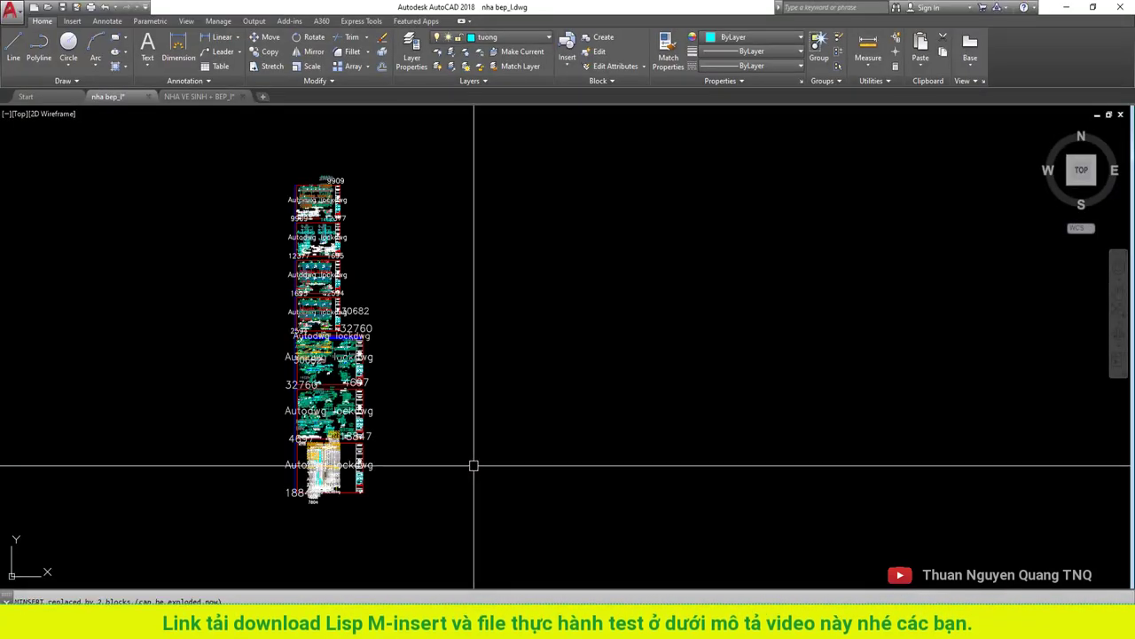
scroll(426, 354, "up", 5)
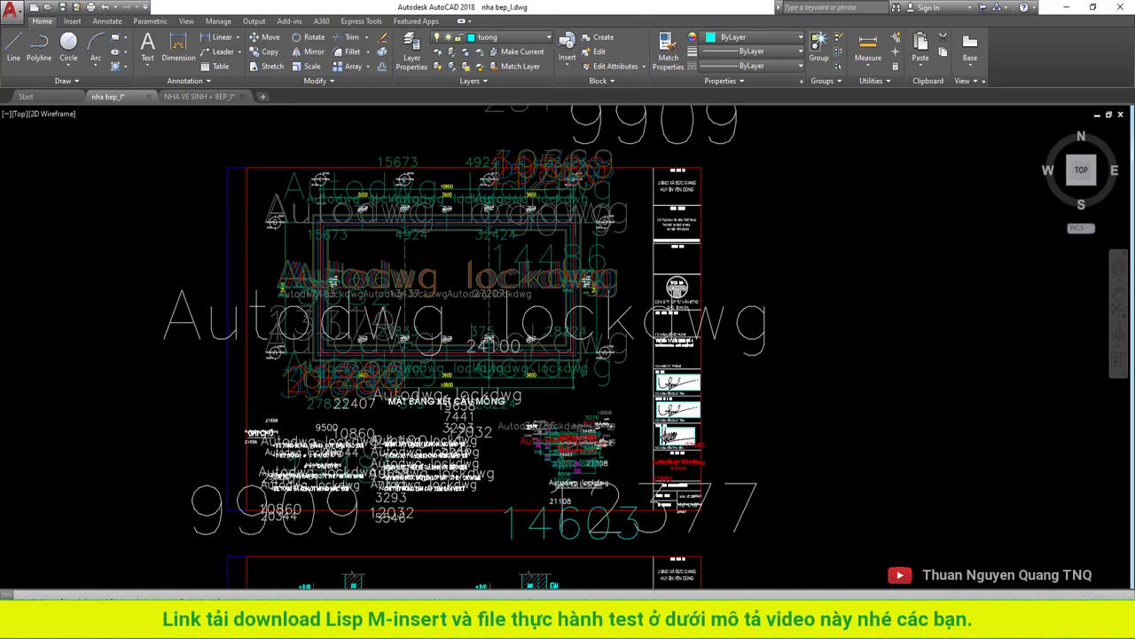
scroll(425, 355, "down", 3)
scroll(426, 257, "down", 3)
left_click(487, 177)
left_click(425, 256)
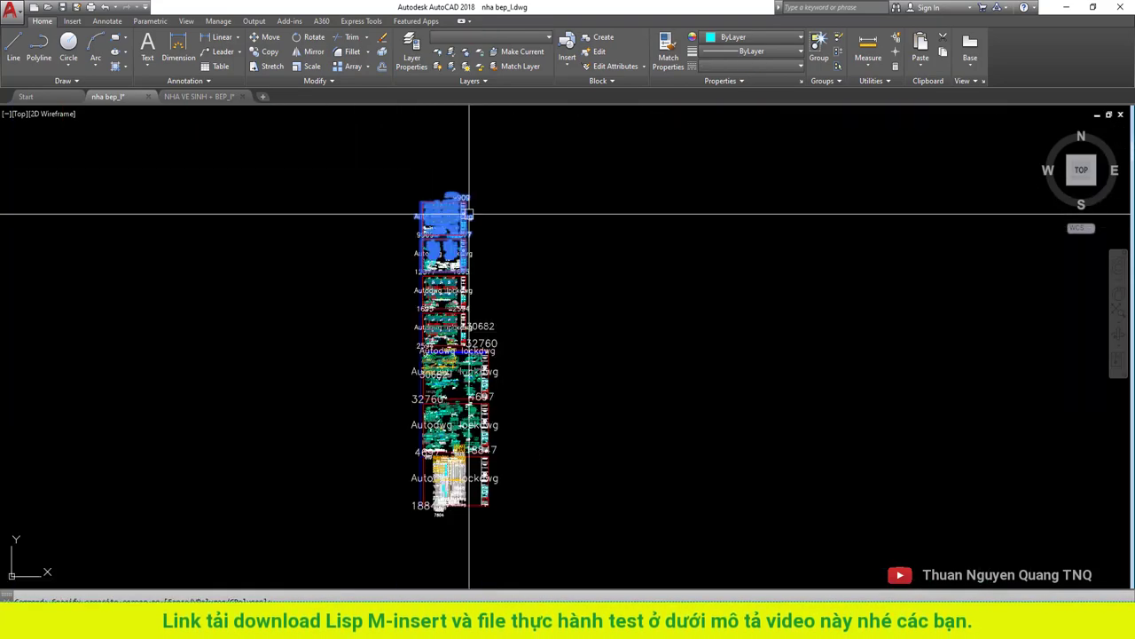
left_click(524, 271)
left_click(432, 399)
scroll(471, 234, "up", 4)
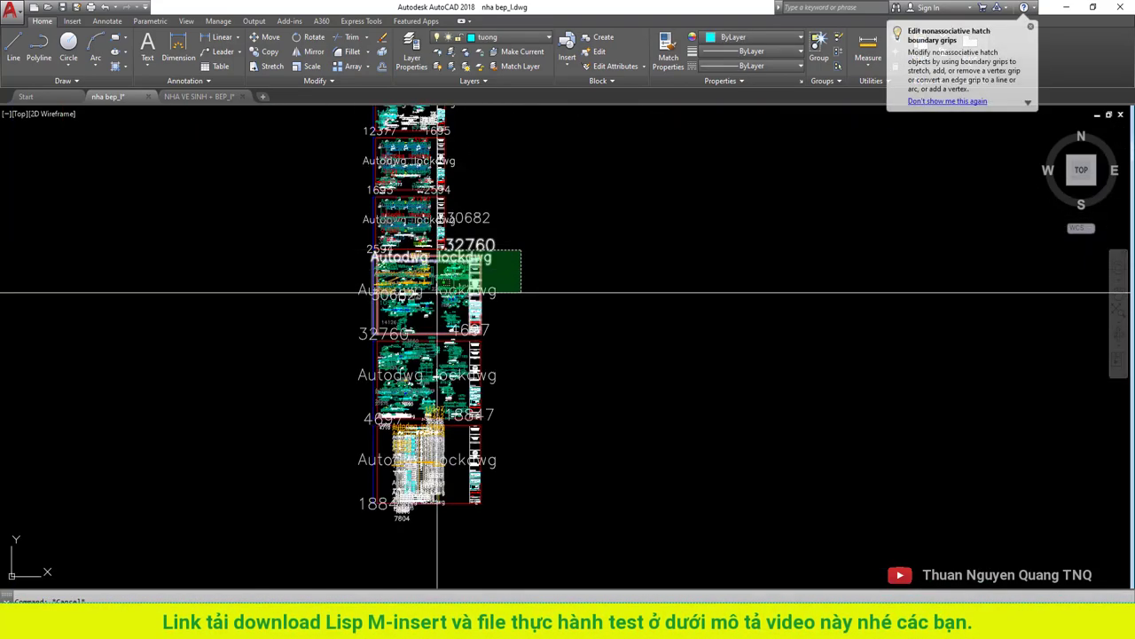
key("Escape")
middle_click_drag(468, 236, 443, 323)
scroll(442, 323, "up", 4)
scroll(461, 266, "up", 4)
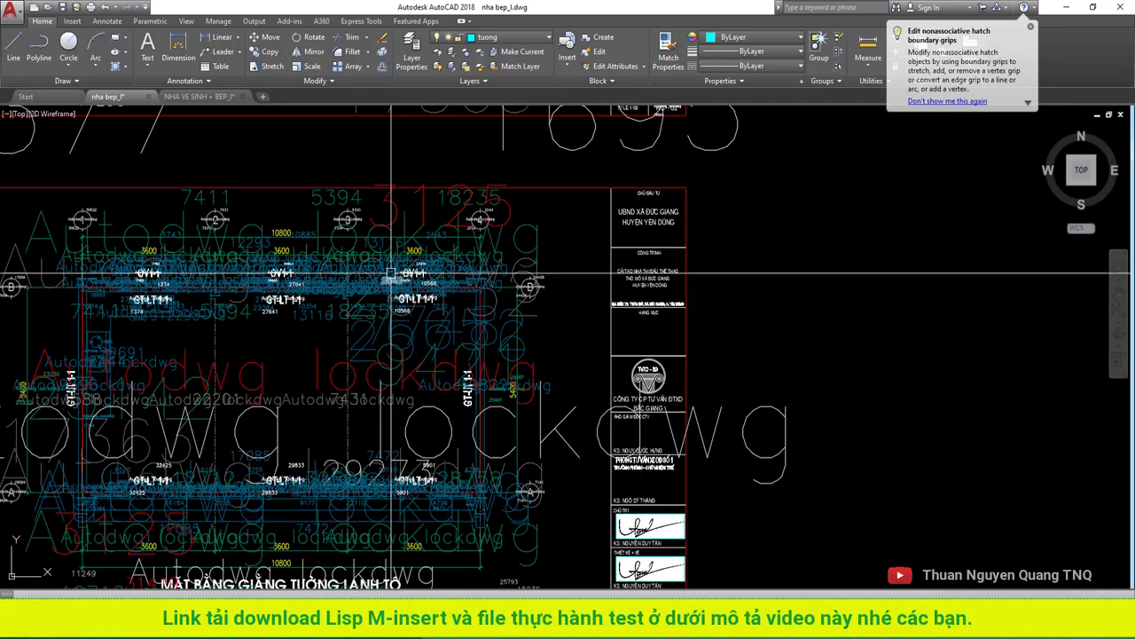
scroll(275, 331, "down", 5)
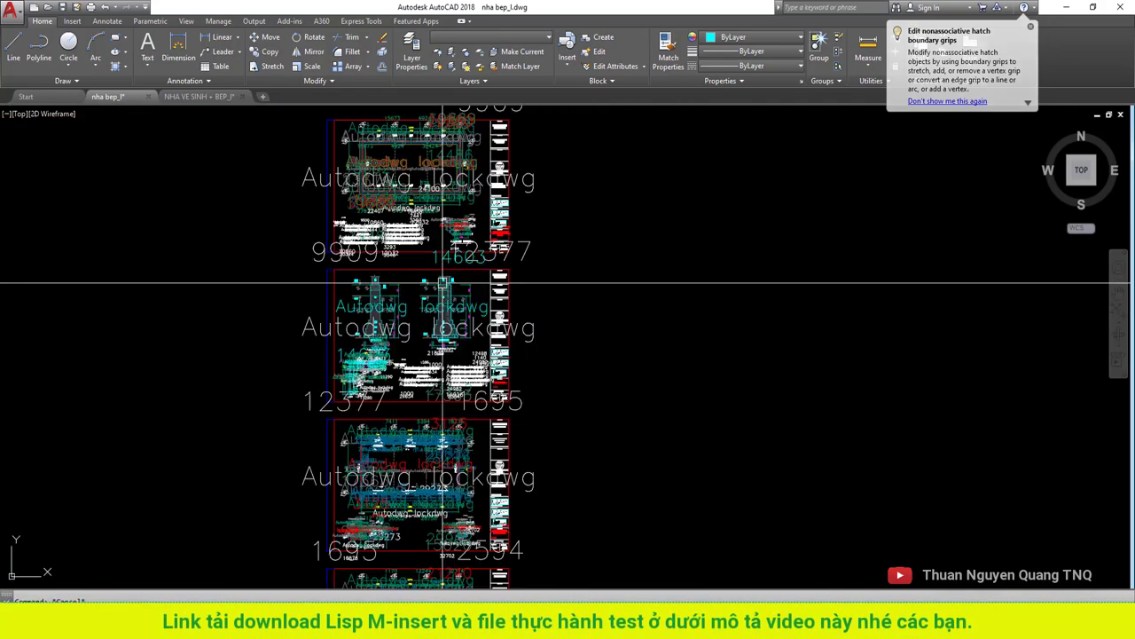
scroll(275, 331, "up", 3)
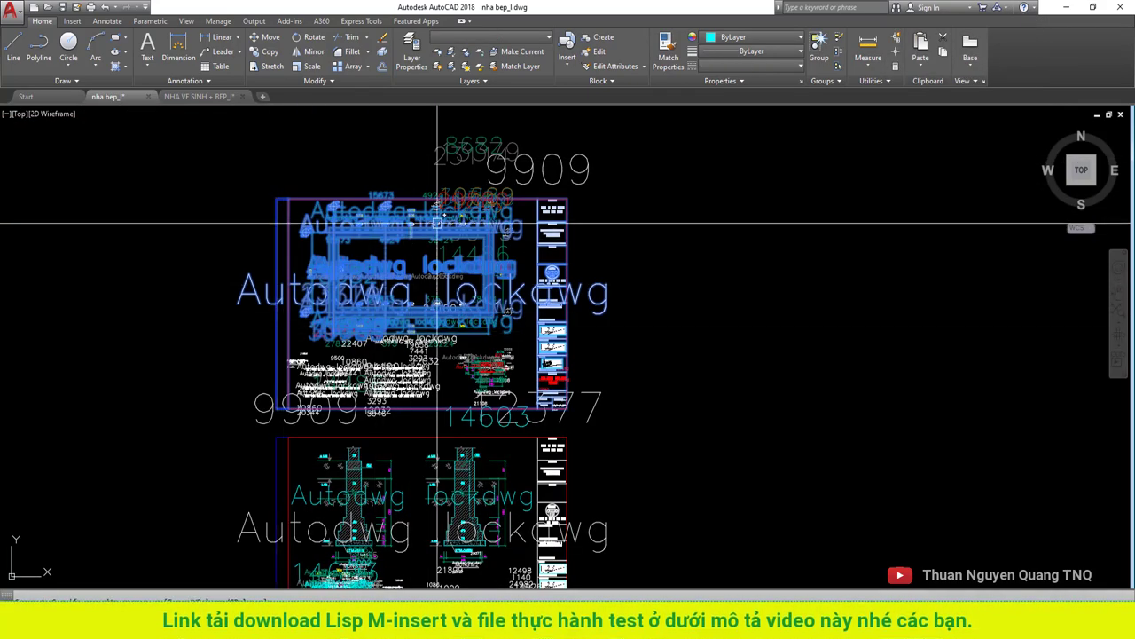
scroll(532, 146, "up", 5)
scroll(562, 169, "down", 2)
scroll(500, 261, "down", 4)
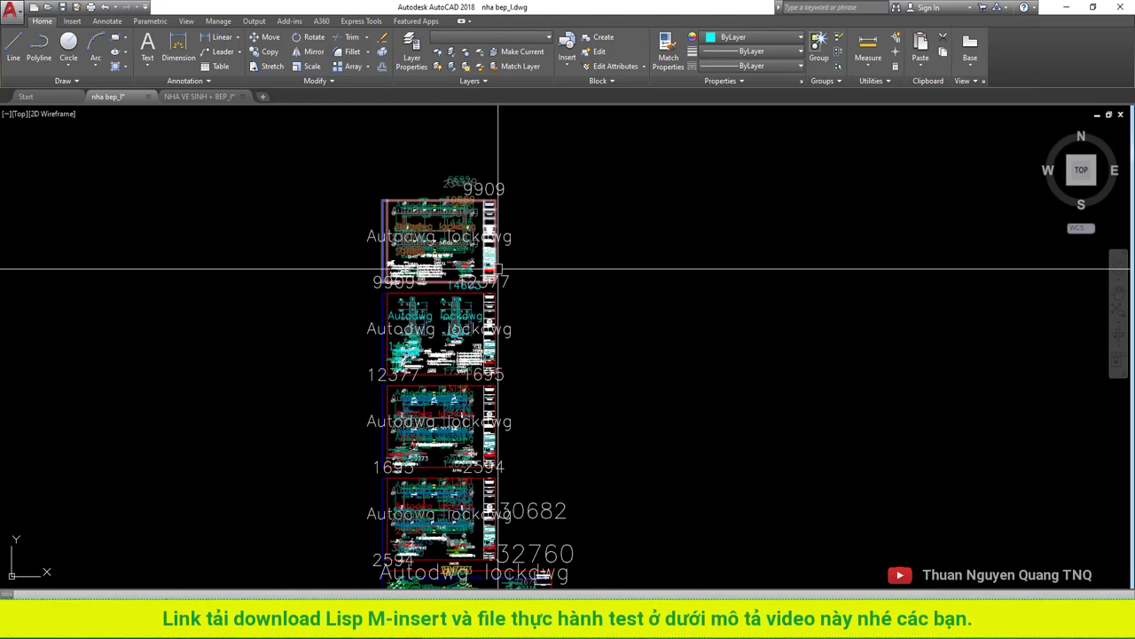
left_click(506, 238)
scroll(506, 249, "down", 4)
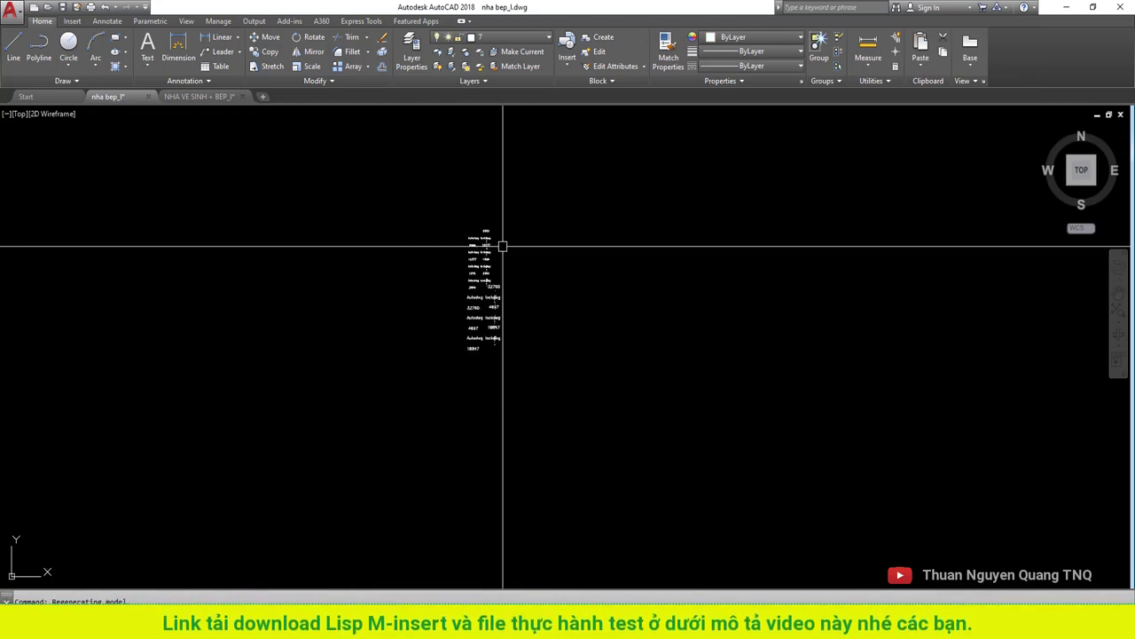
scroll(490, 340, "up", 5)
type("layiso")
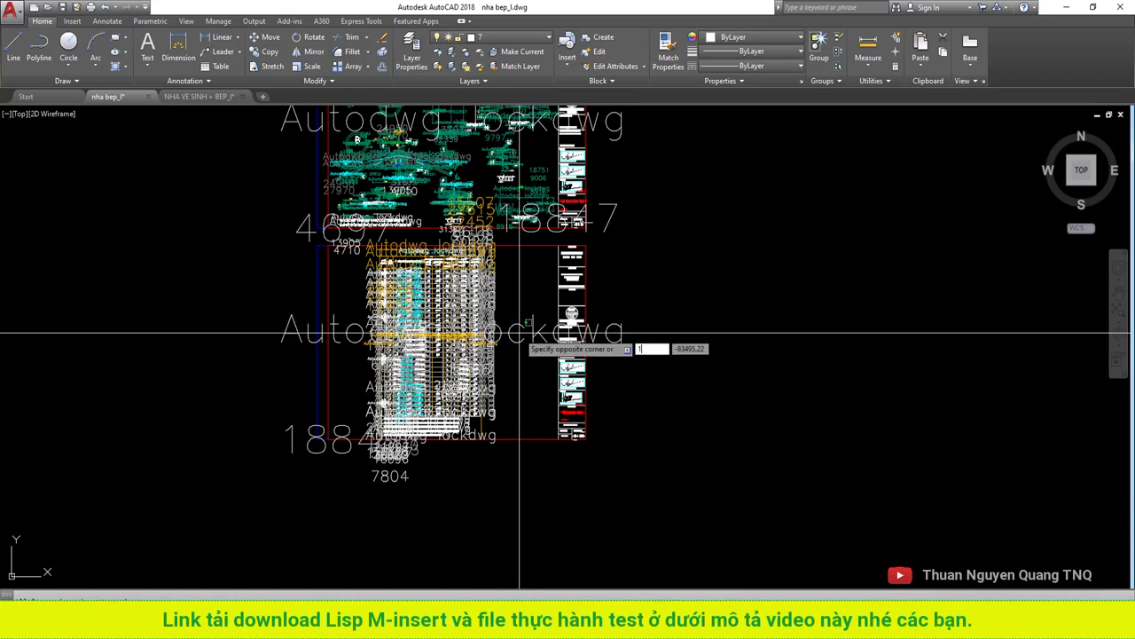
key("Return")
scroll(516, 323, "down", 5)
scroll(514, 329, "up", 3)
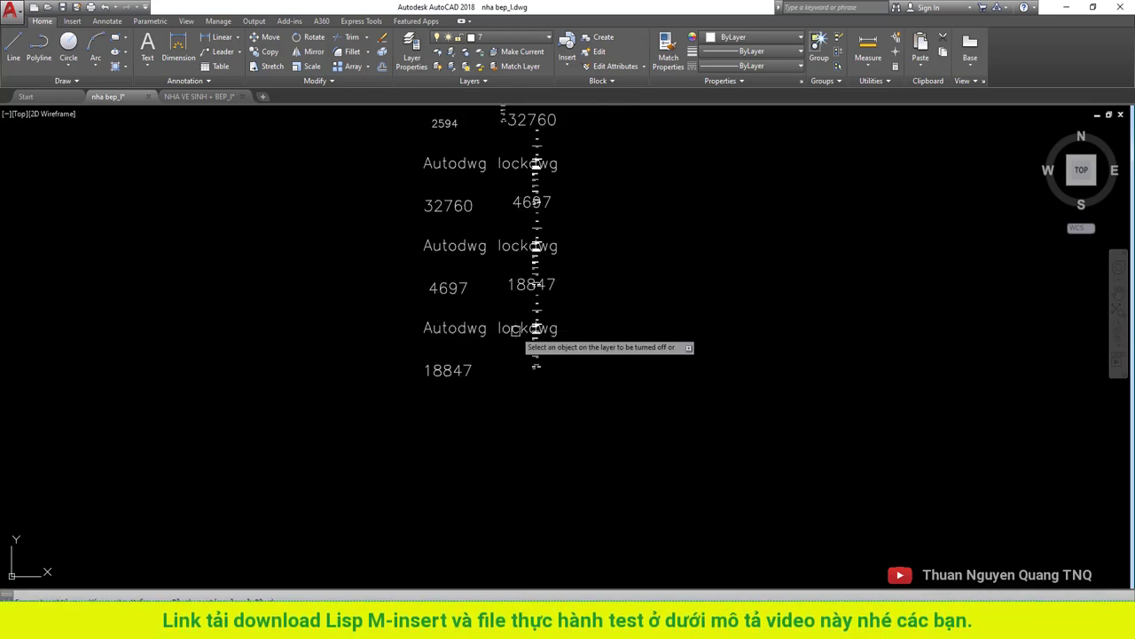
type("layuniso")
key("Return")
scroll(492, 331, "up", 3)
scroll(492, 332, "up", 3)
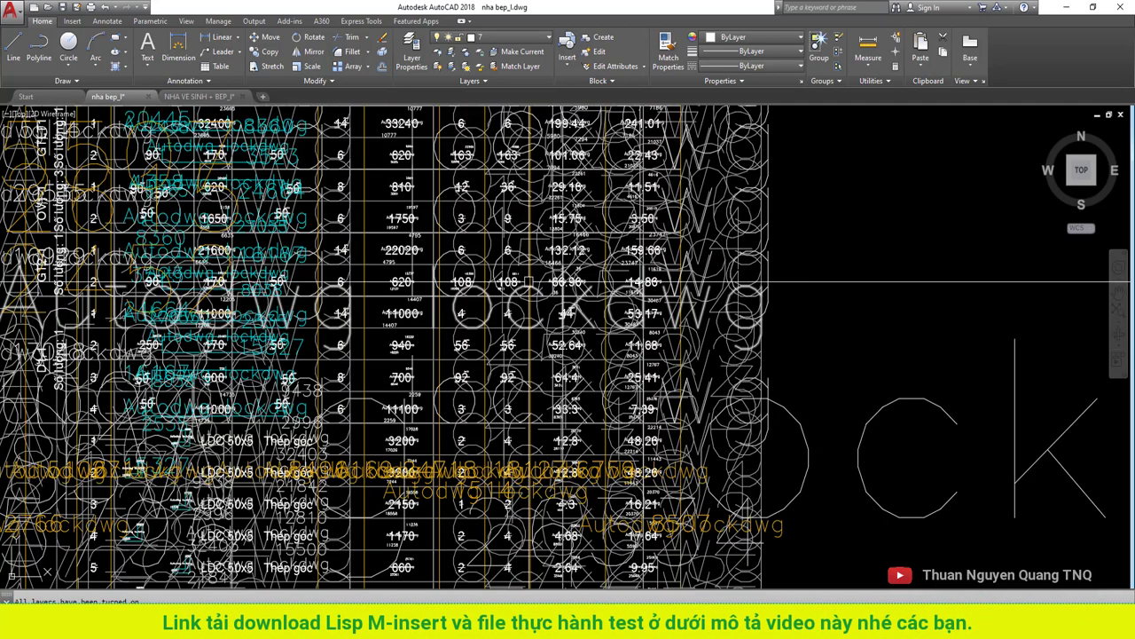
type("layiso")
left_click(438, 275)
key("Return")
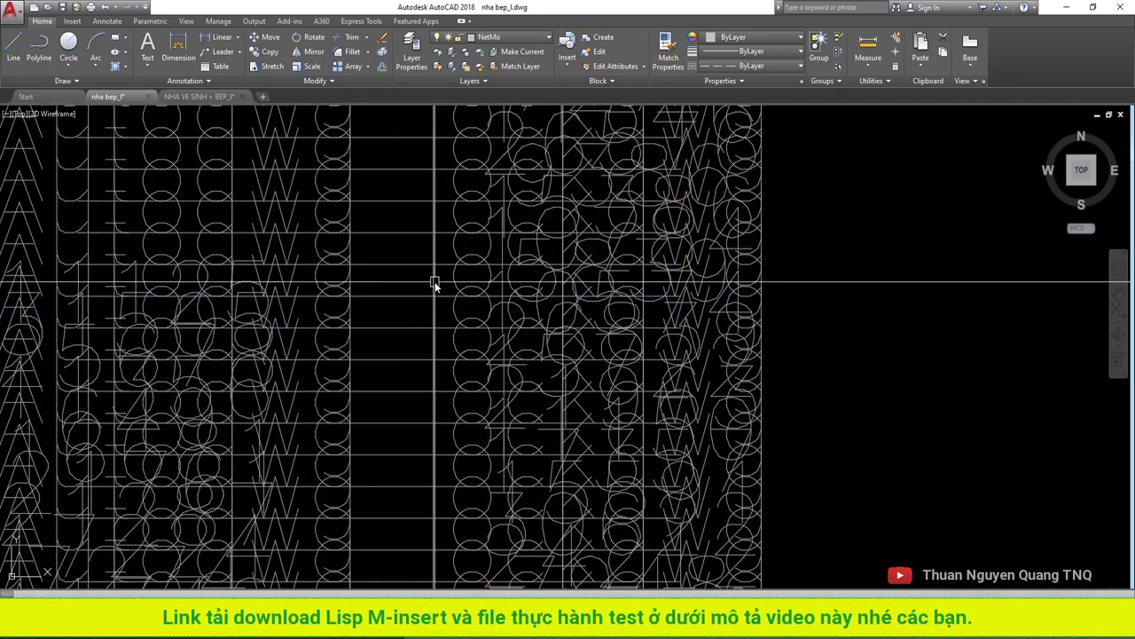
scroll(485, 310, "down", 5)
scroll(456, 317, "up", 4)
scroll(456, 316, "down", 3)
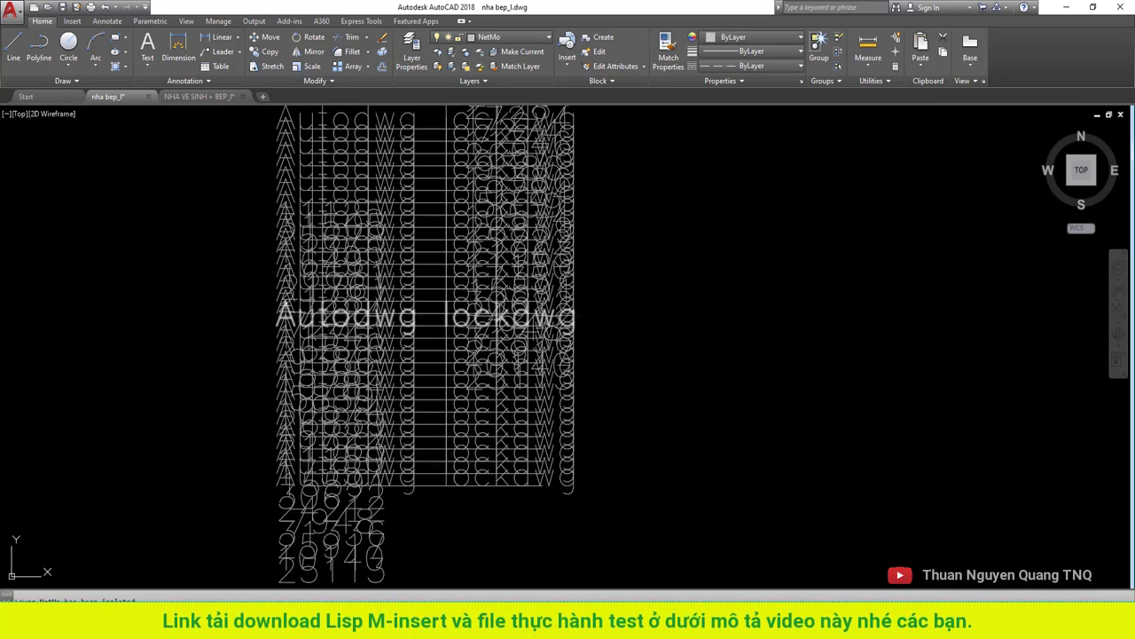
type("layuniso")
key("Return")
scroll(631, 201, "down", 2)
middle_click_drag(631, 201, 427, 396)
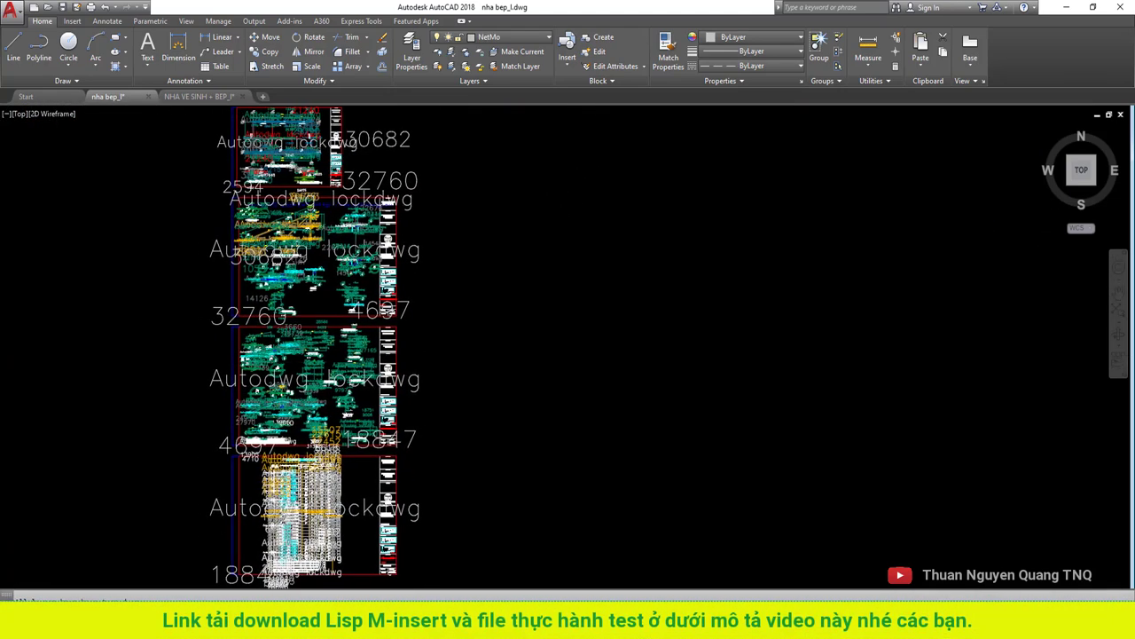
scroll(438, 290, "down", 3)
scroll(437, 290, "down", 1)
middle_click_drag(438, 290, 438, 351)
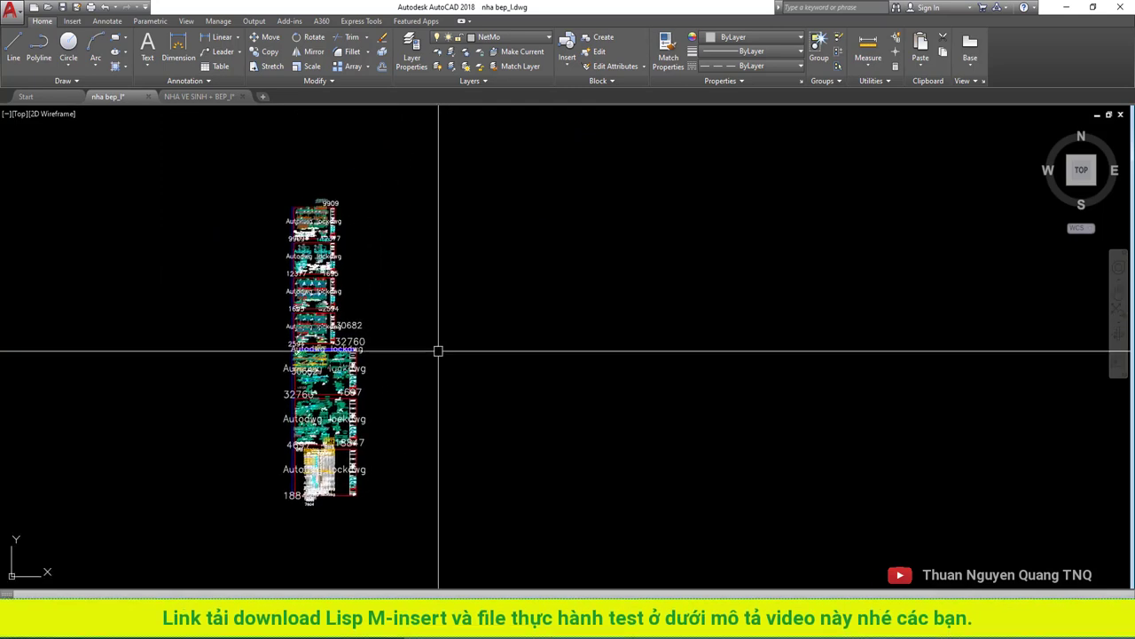
type("ILLETil")
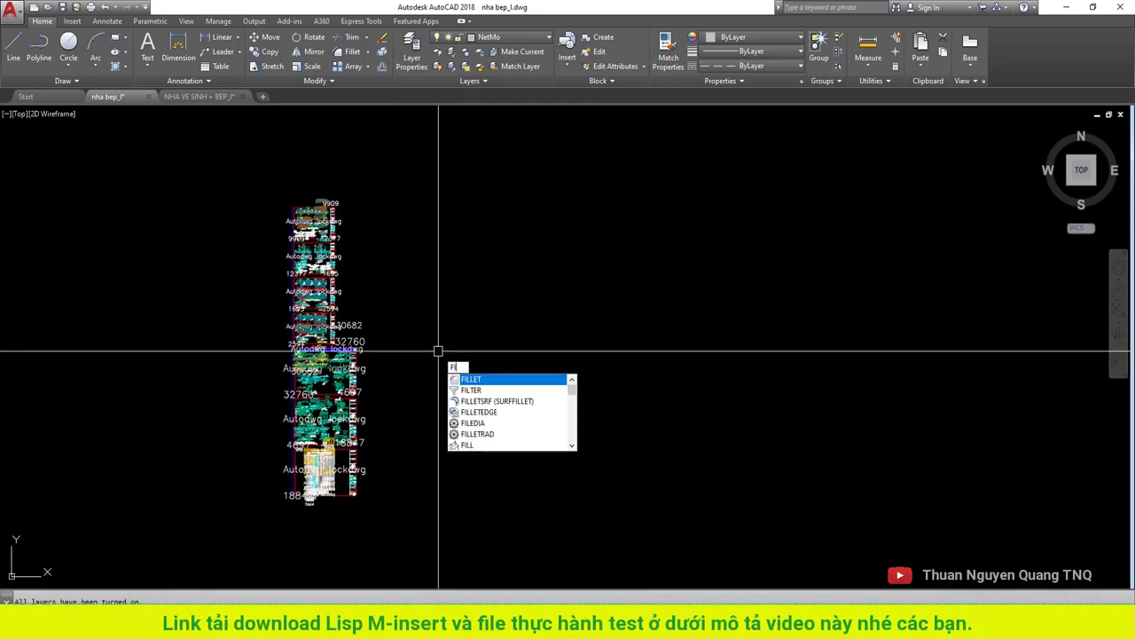
Open Object Selection Filters, resize it aside, and clear the trial Object = 3dface condition.
key("BackSpace")
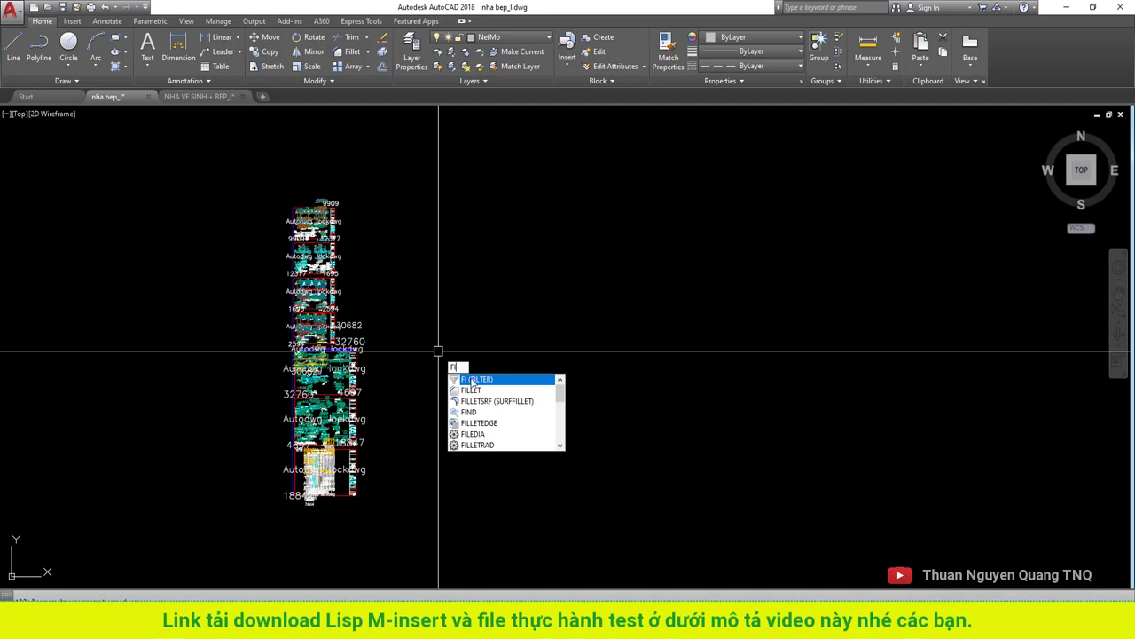
left_click(473, 379)
left_click_drag(283, 178, 638, 151)
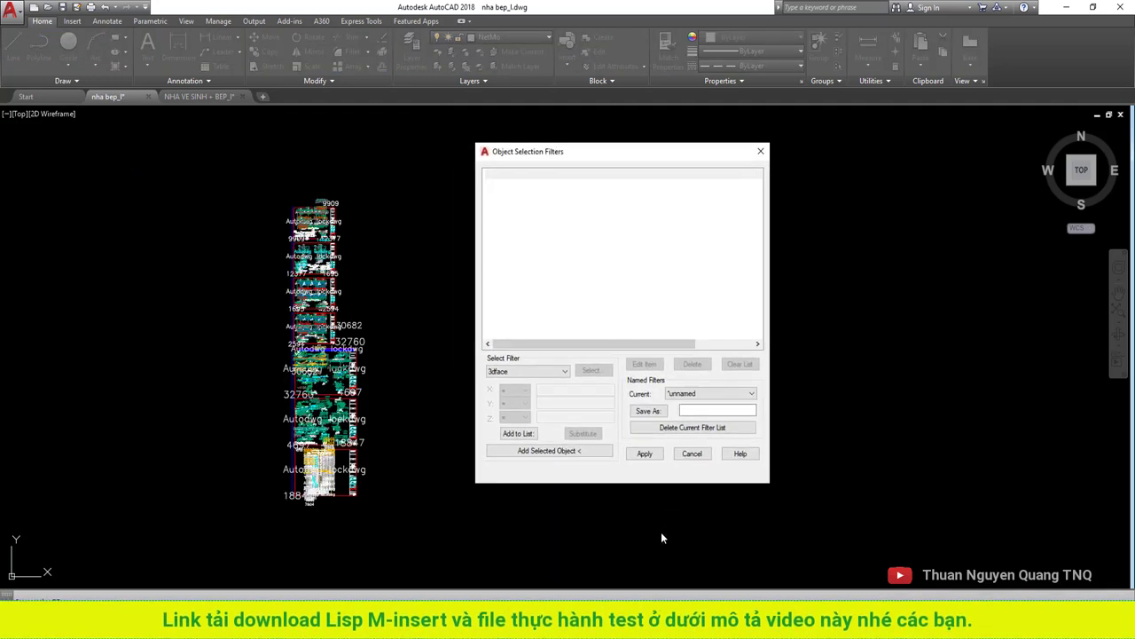
mouse_move(633, 484)
left_mouse_down()
mouse_move(635, 374)
mouse_move(636, 402)
left_mouse_up()
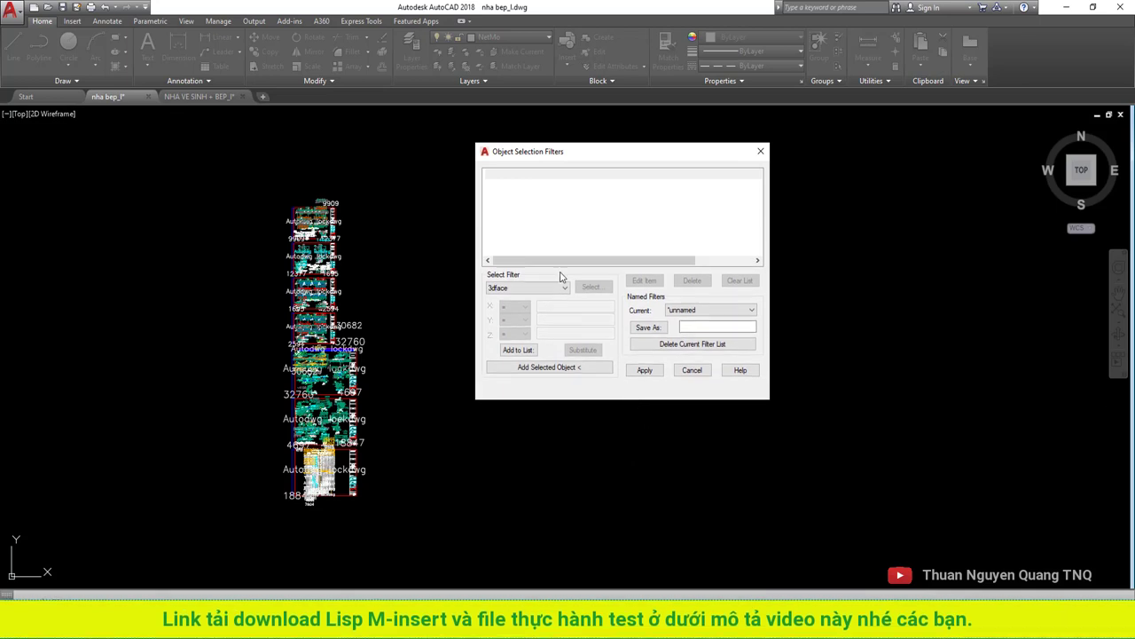
left_click(538, 288)
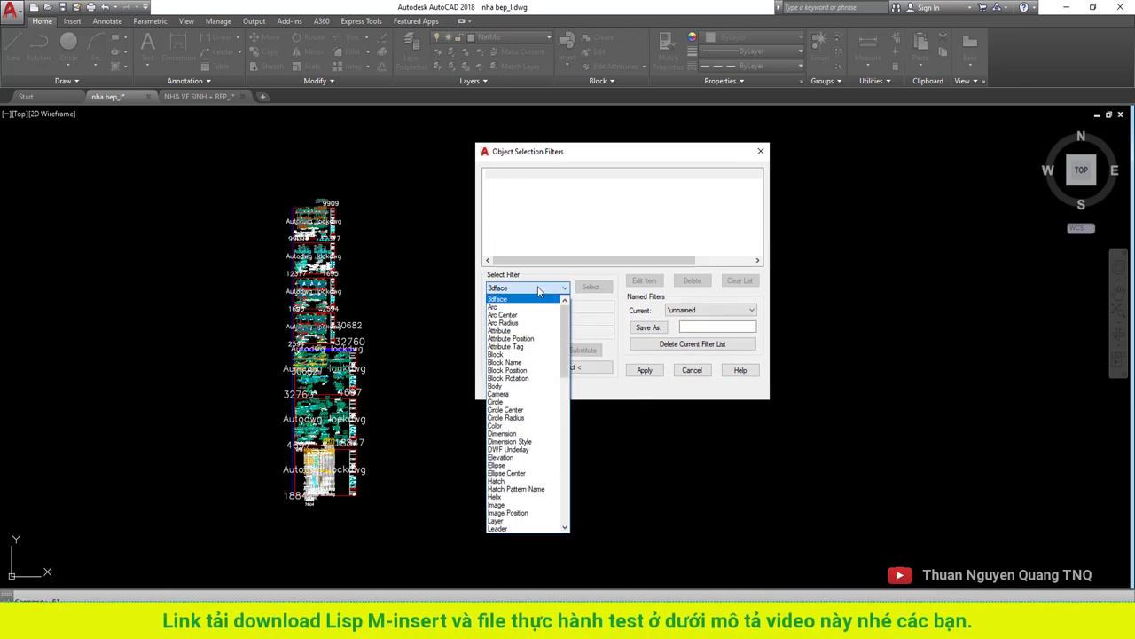
left_click(539, 289)
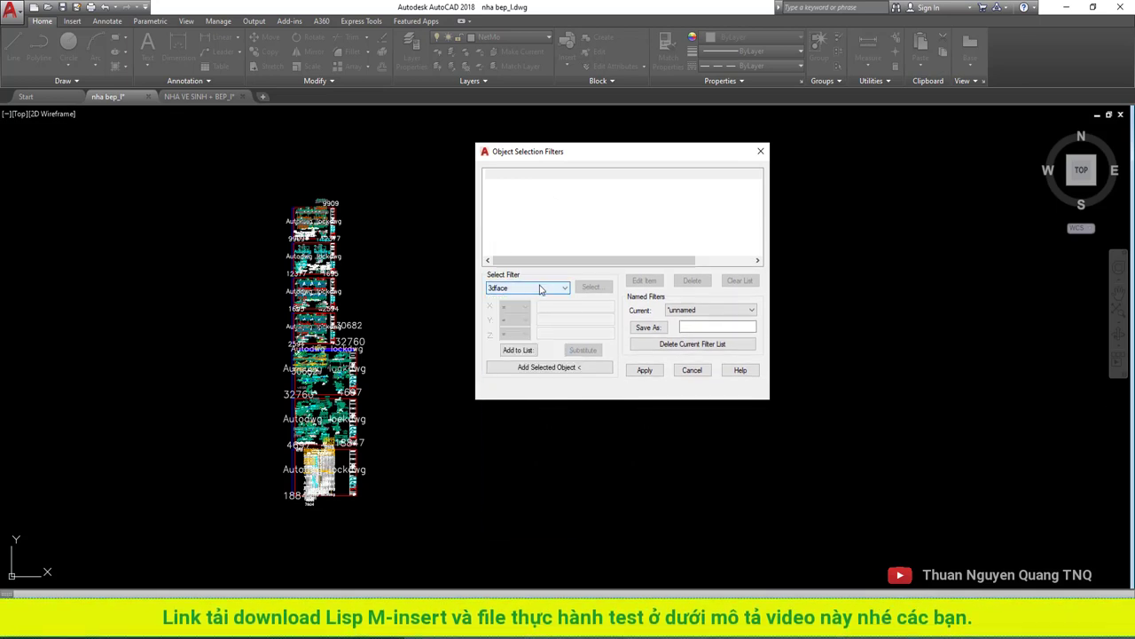
left_click(532, 351)
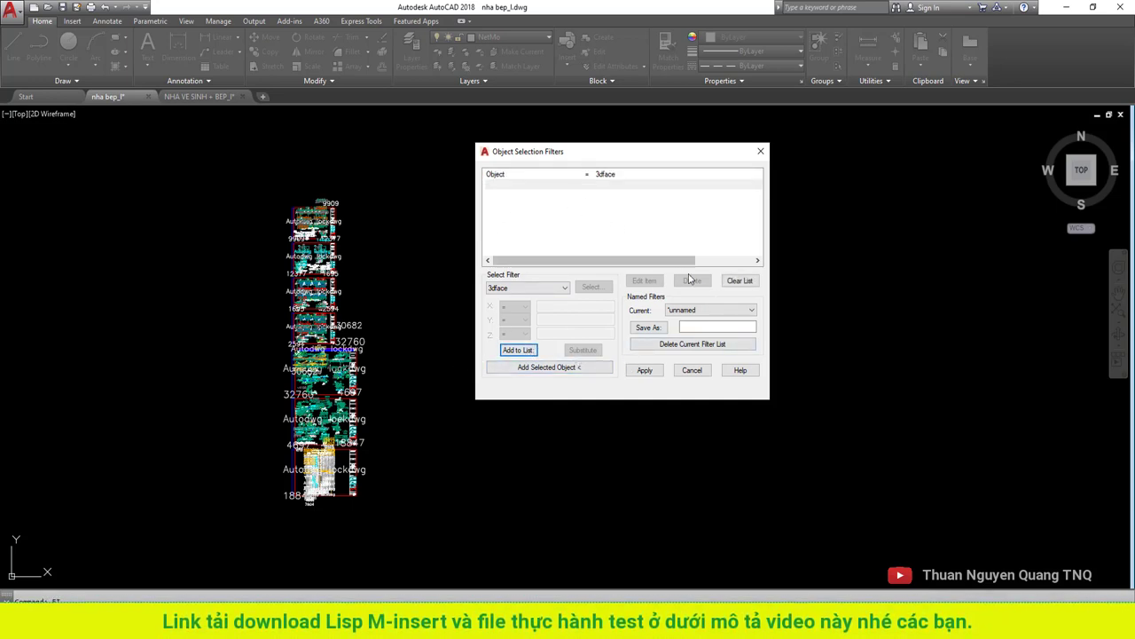
left_click(737, 281)
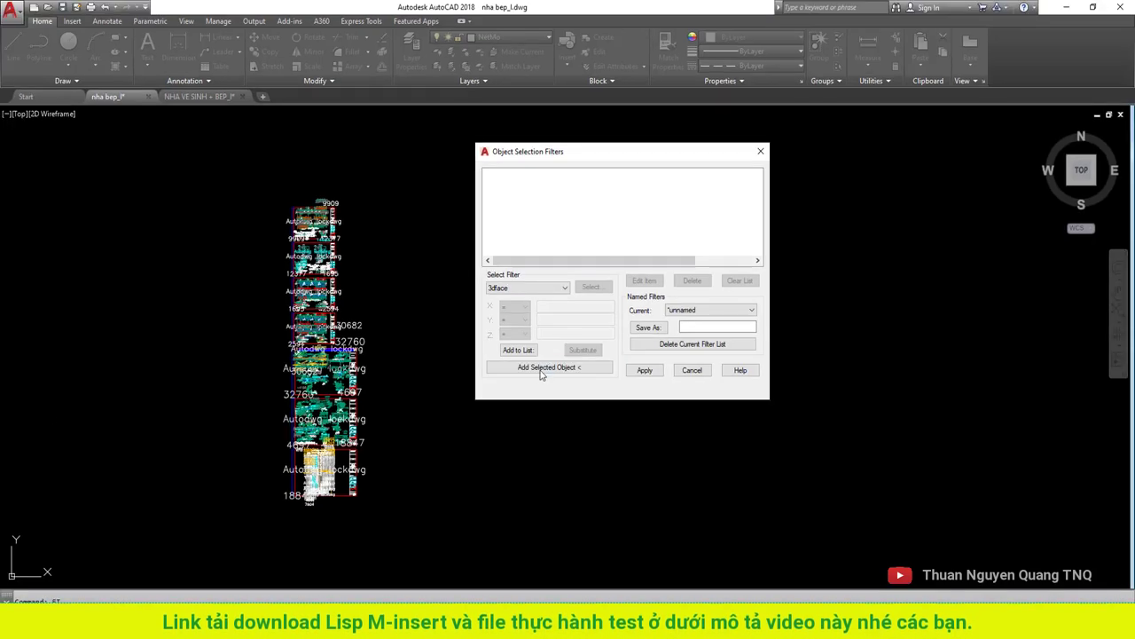
Fill the filter list from a sample Autodwg lockdwg attribute in the drawing.
left_click(547, 367)
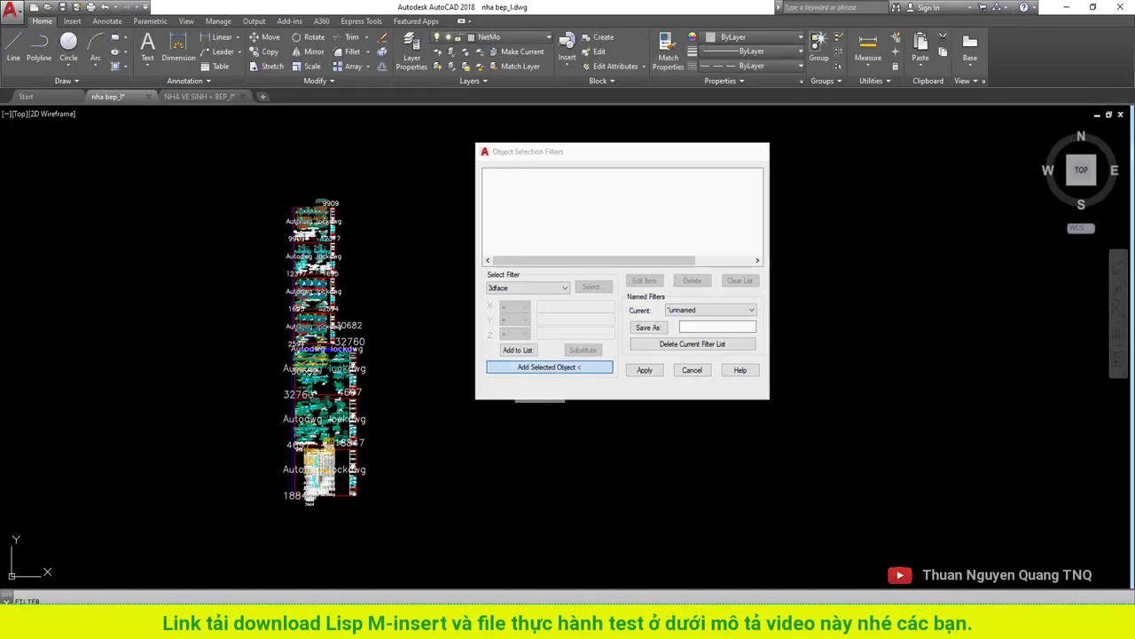
scroll(334, 360, "up", 5)
scroll(334, 360, "up", 1)
left_click(475, 326)
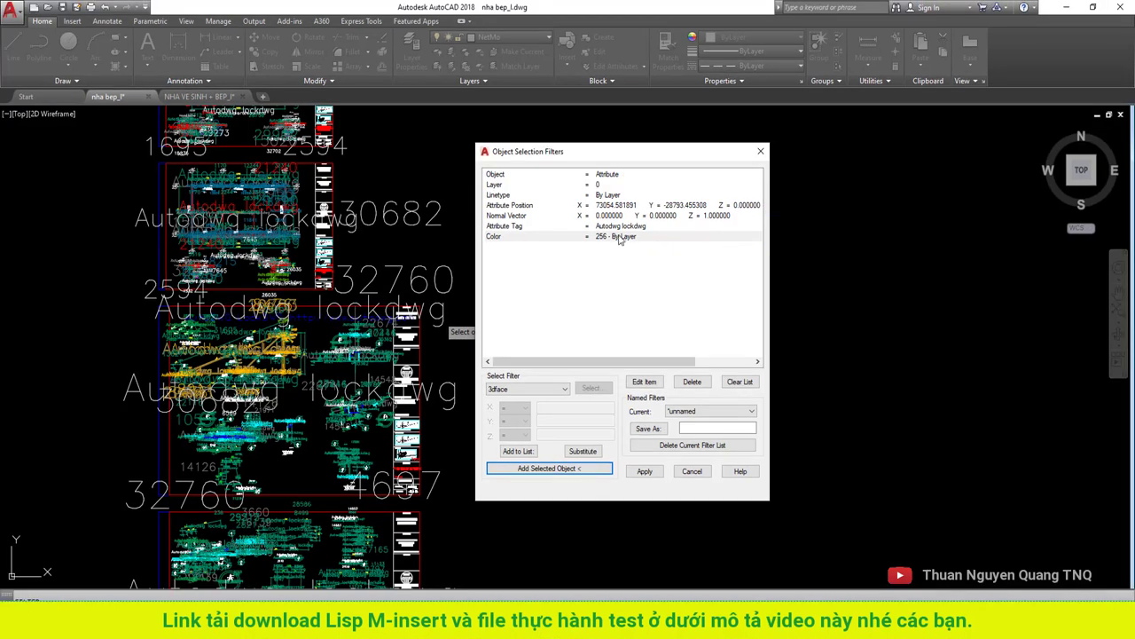
Delete the Layer, Linetype, Position, Normal Vector, Tag and Color rows, leaving Object = Attribute.
left_click(621, 237)
left_click(596, 184)
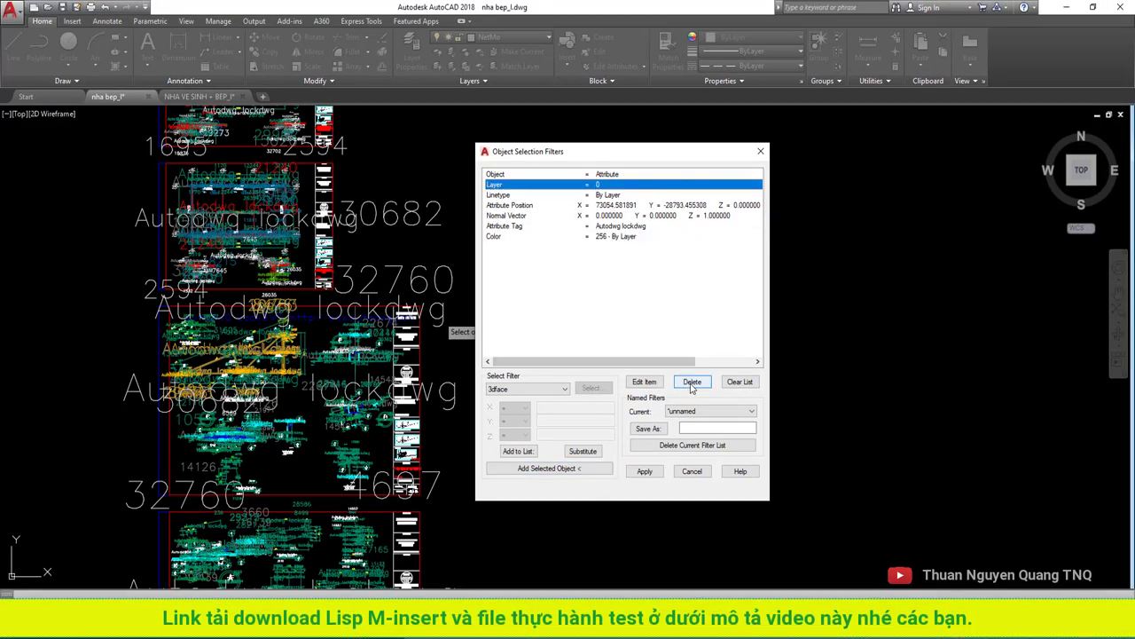
left_click(693, 385)
key("Delete")
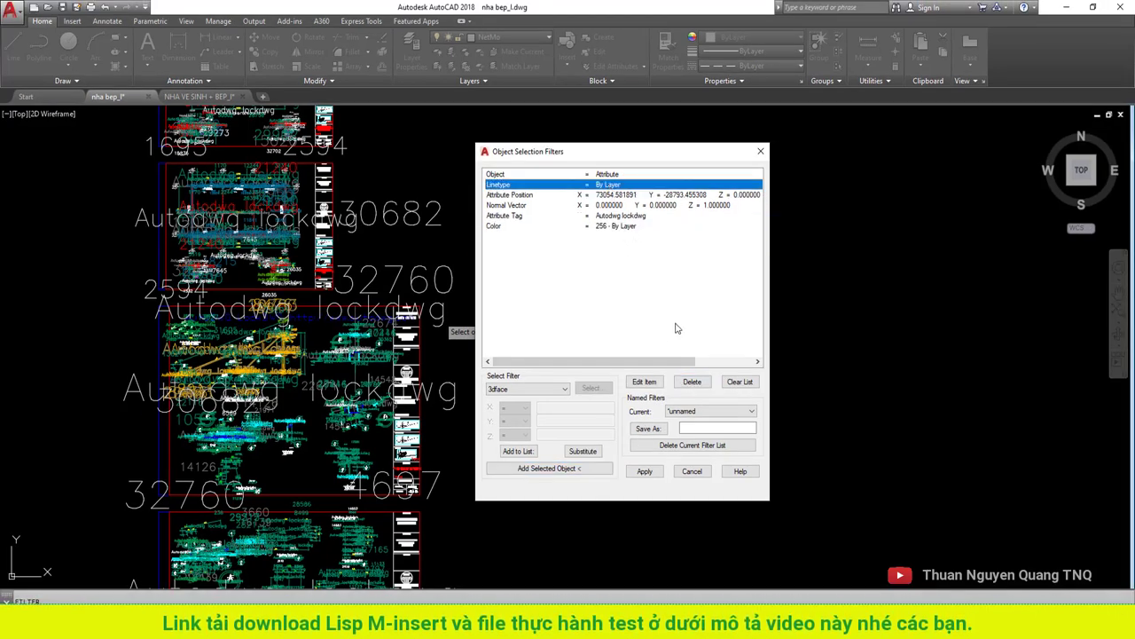
left_click(611, 186)
key("Delete")
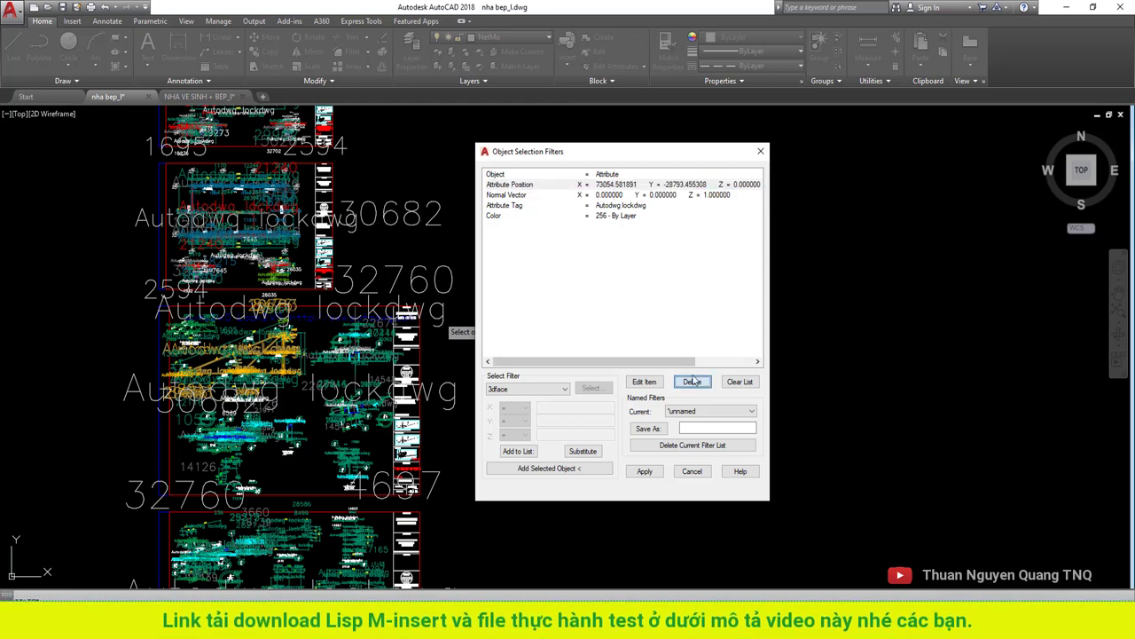
left_click(692, 381)
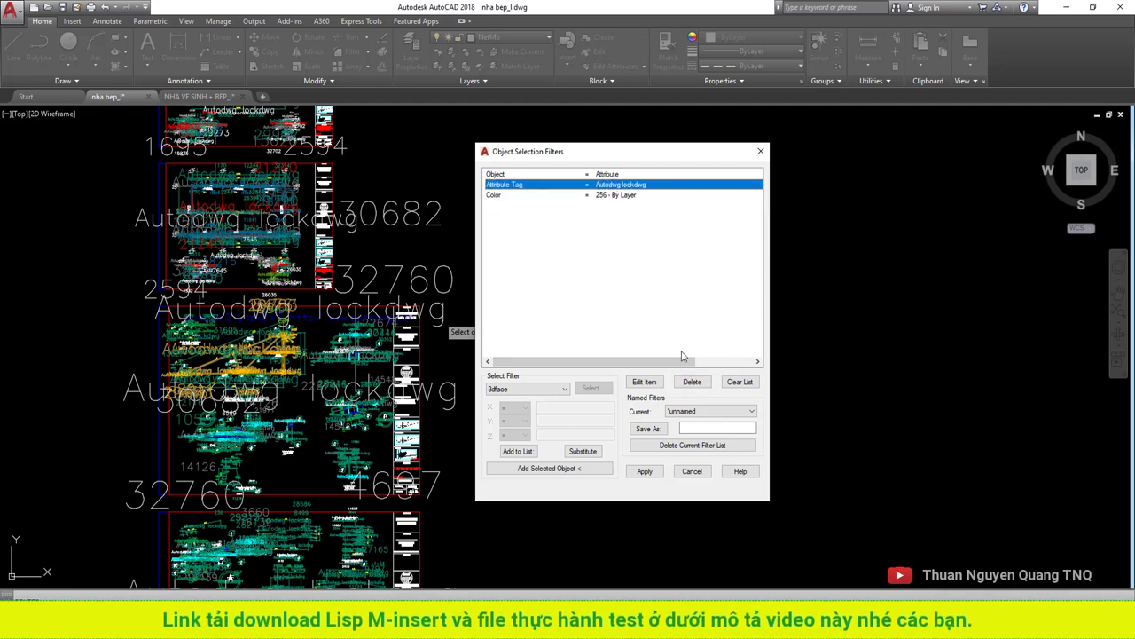
left_click(693, 385)
left_click(627, 186)
key("Delete")
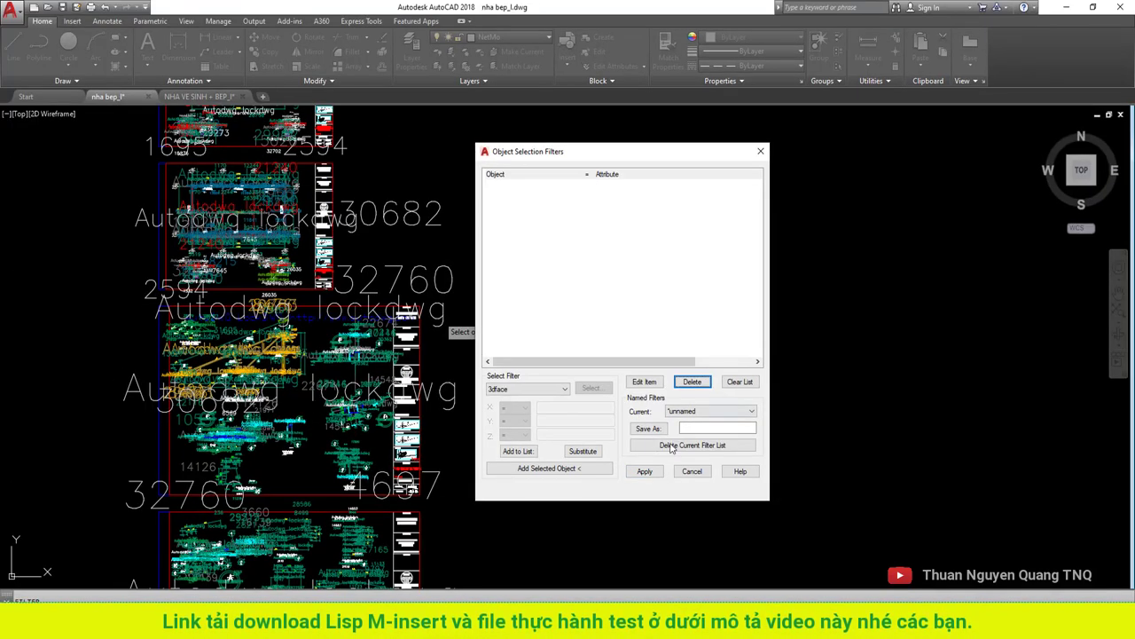
Apply the Attribute filter, crossing-select all sheets, and erase the 8889 lockdwg attributes.
left_click(644, 471)
scroll(603, 266, "down", 5)
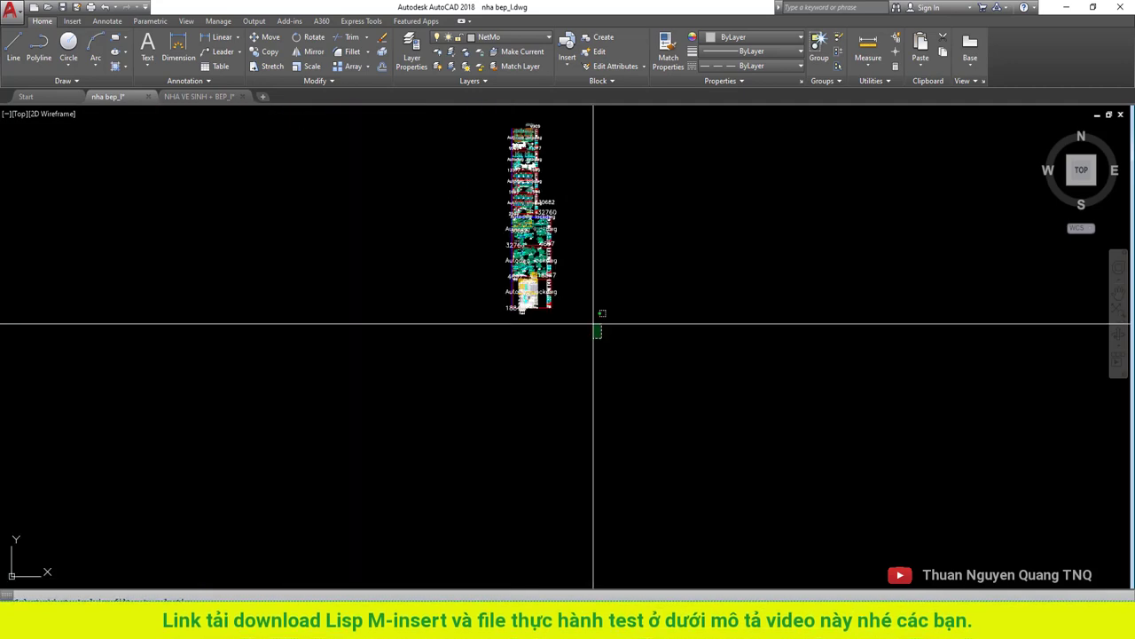
left_click(601, 337)
left_click(494, 124)
scroll(496, 134, "up", 1)
scroll(489, 169, "up", 2)
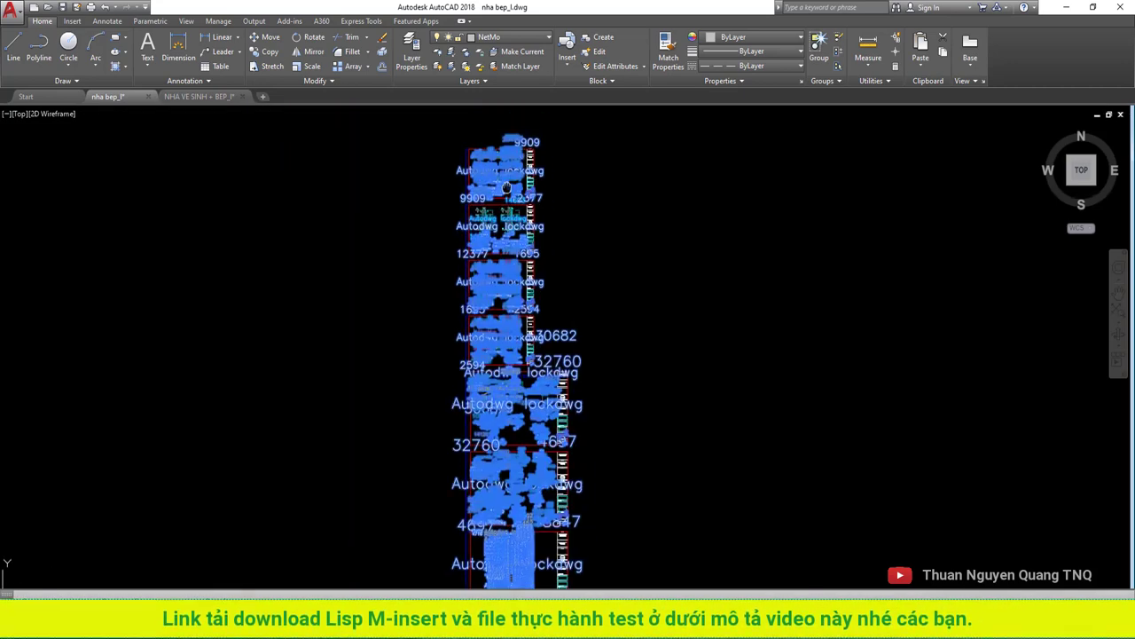
scroll(486, 188, "up", 2)
scroll(519, 349, "down", 3)
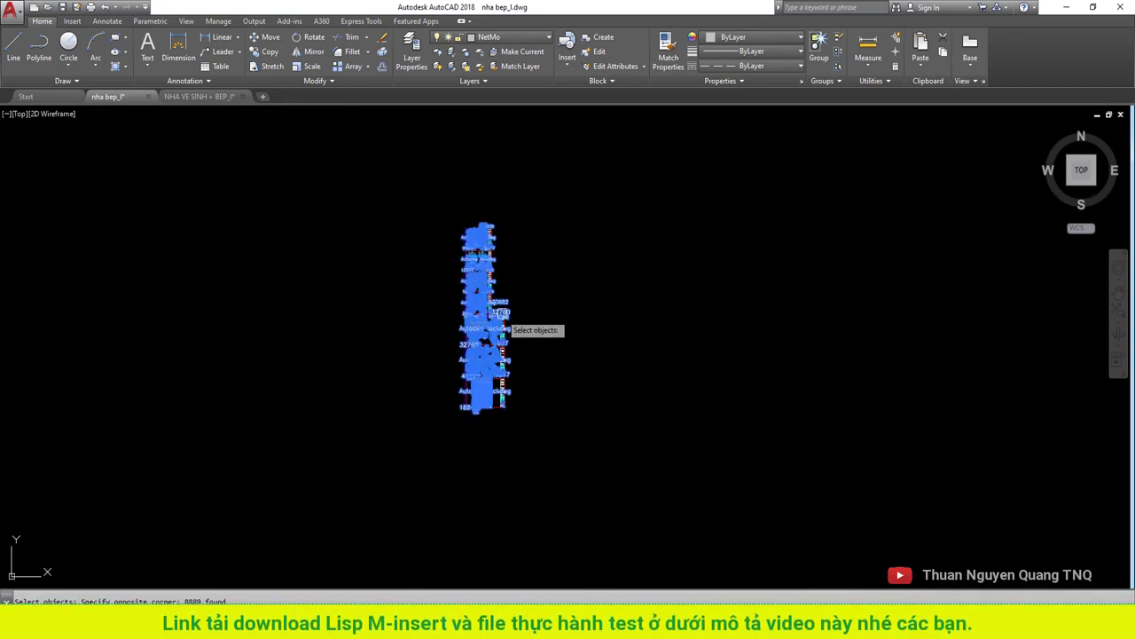
key("Return")
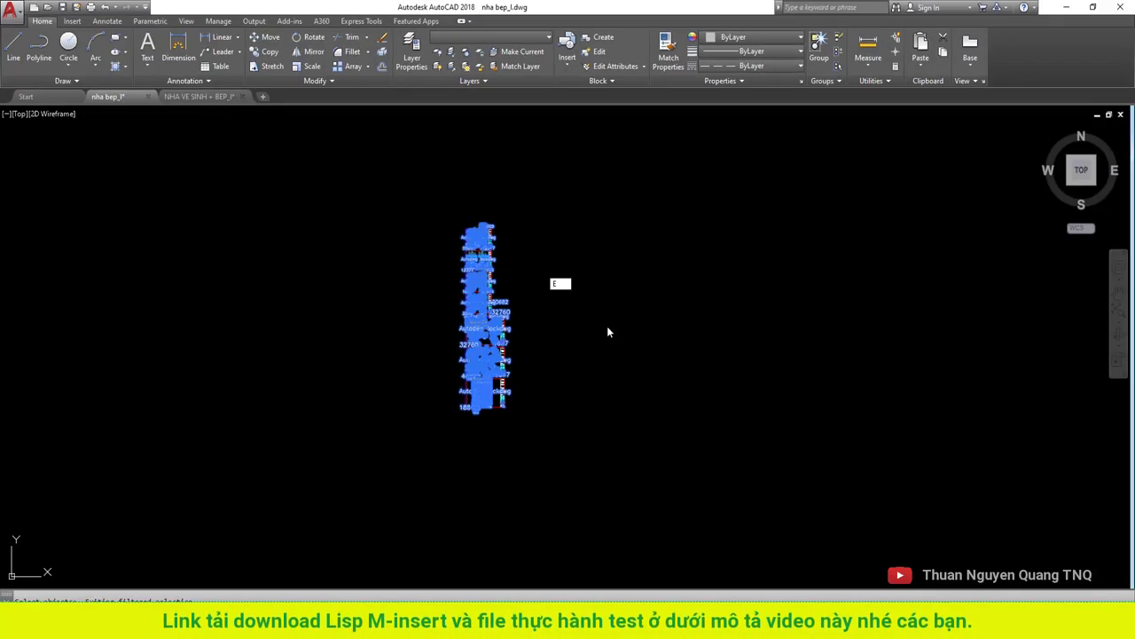
key("Escape")
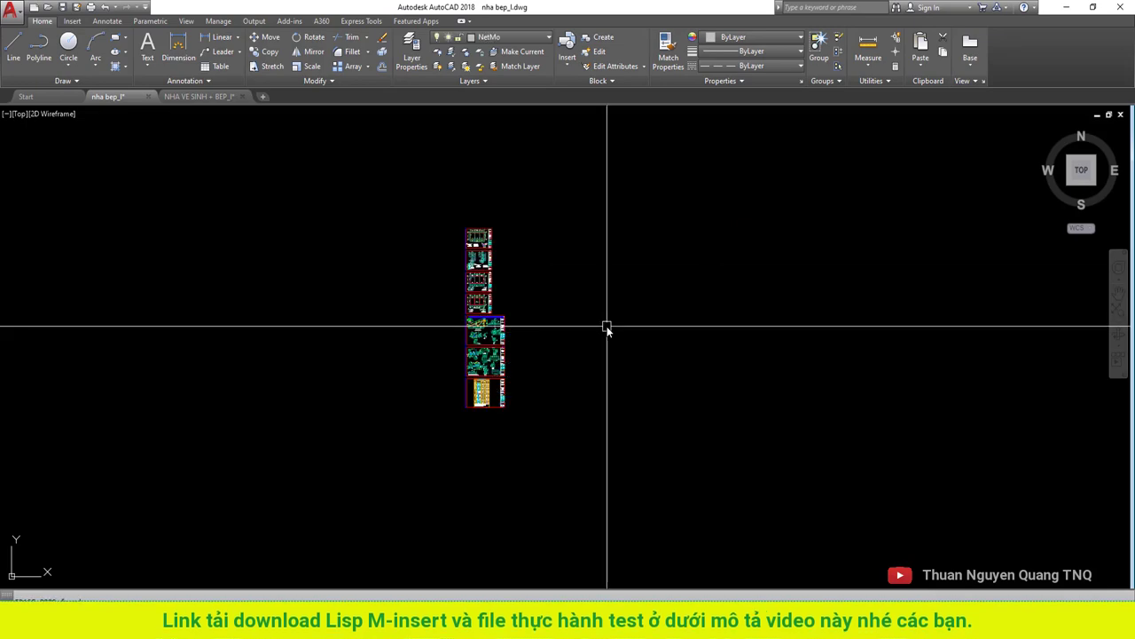
Inspect the cleaned sheets, selecting objects and the D detail bubble to confirm they're plain geometry.
scroll(451, 266, "up", 10)
scroll(451, 241, "up", 5)
scroll(374, 203, "up", 5)
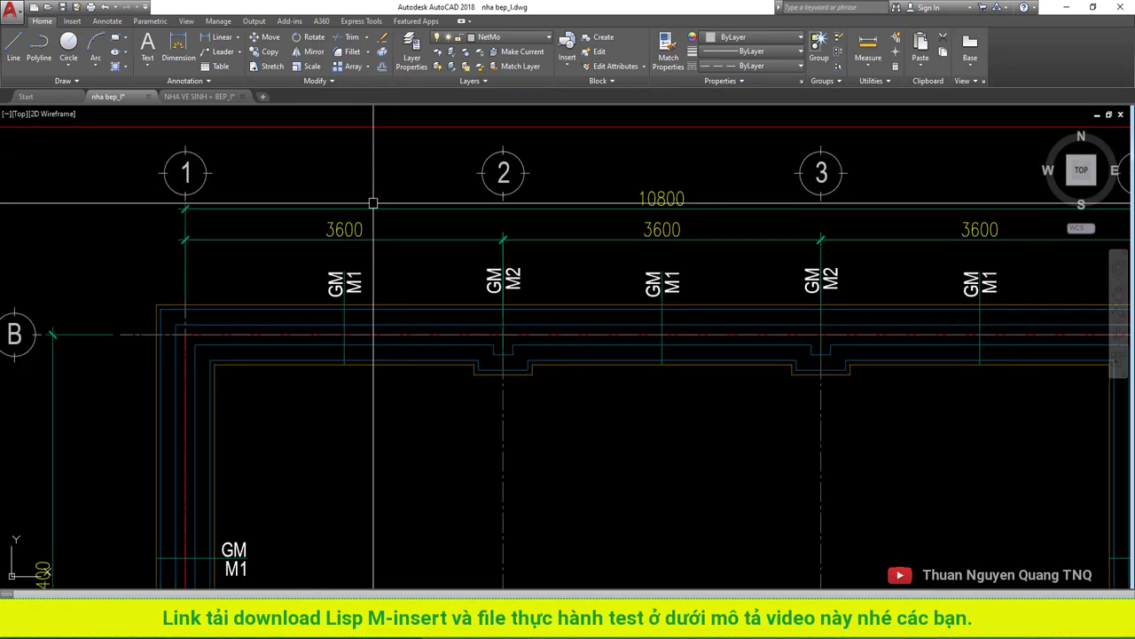
left_click(373, 204)
scroll(527, 342, "down", 5)
key("Escape")
left_click(603, 347)
key("Escape")
scroll(576, 483, "down", 3)
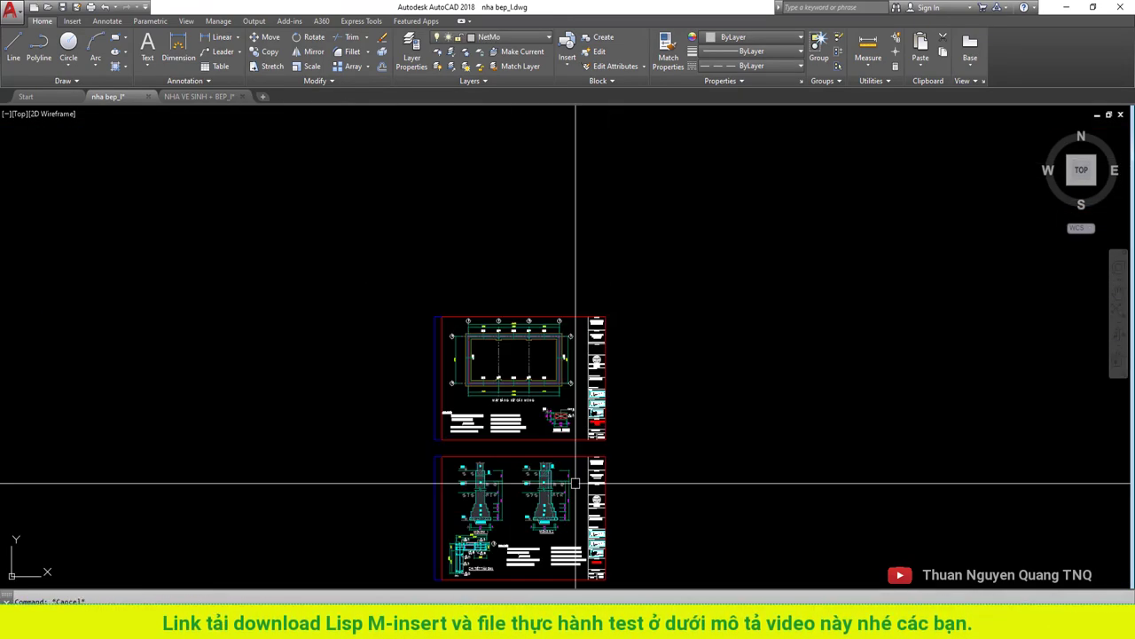
middle_click_drag(576, 483, 576, 347)
scroll(501, 443, "down", 2)
scroll(501, 515, "up", 5)
scroll(429, 353, "up", 2)
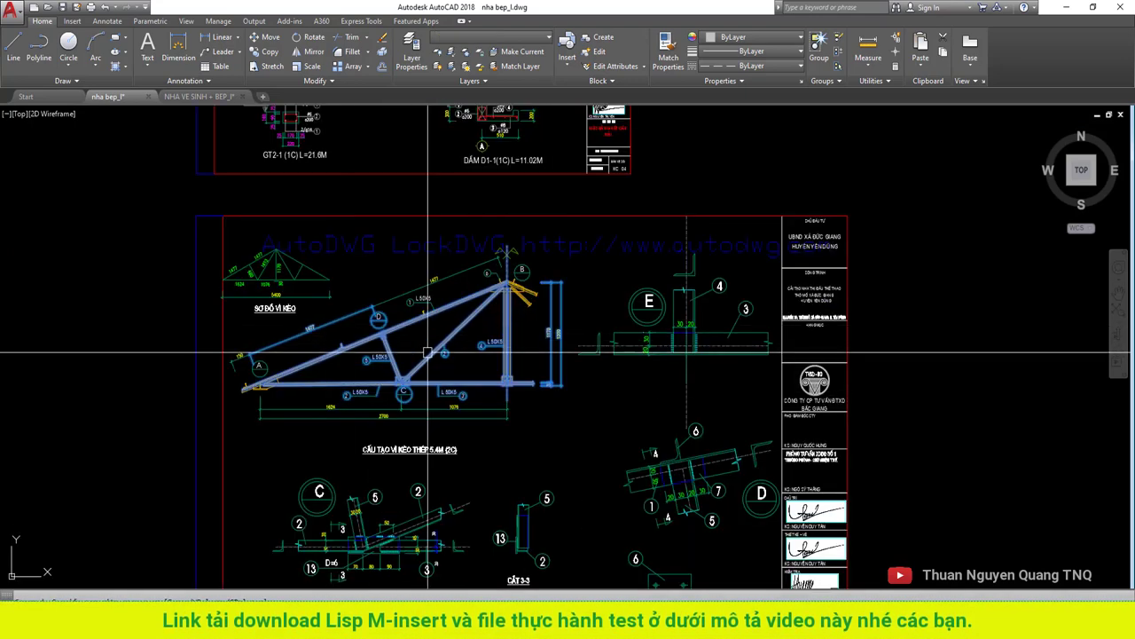
scroll(429, 353, "up", 5)
scroll(322, 316, "up", 3)
left_click(322, 317)
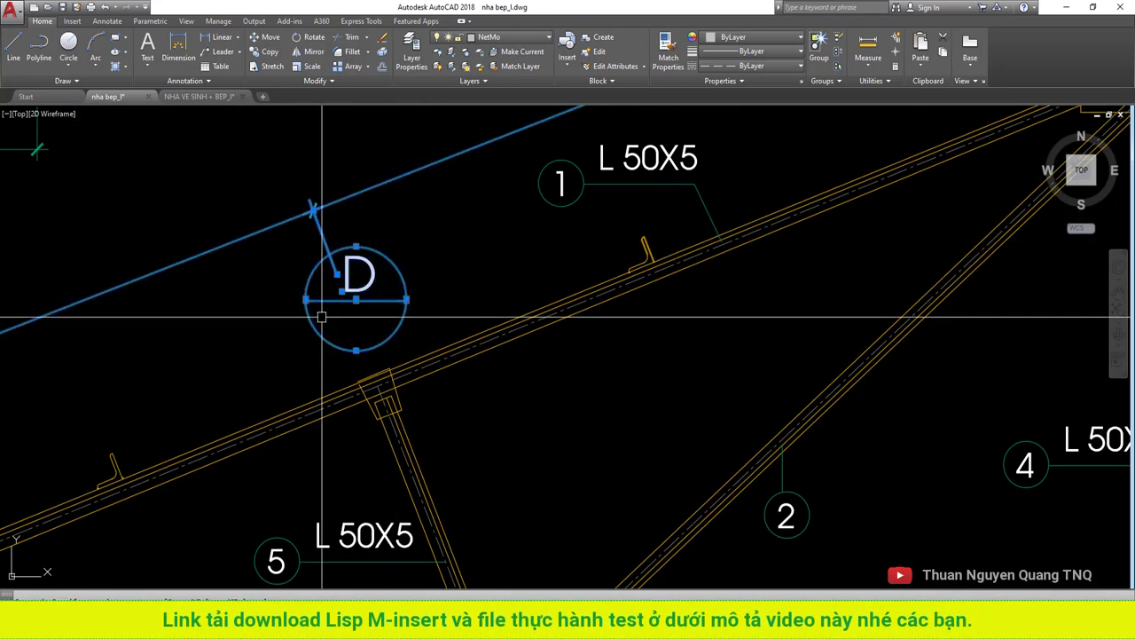
key("Escape")
scroll(550, 209, "down", 10)
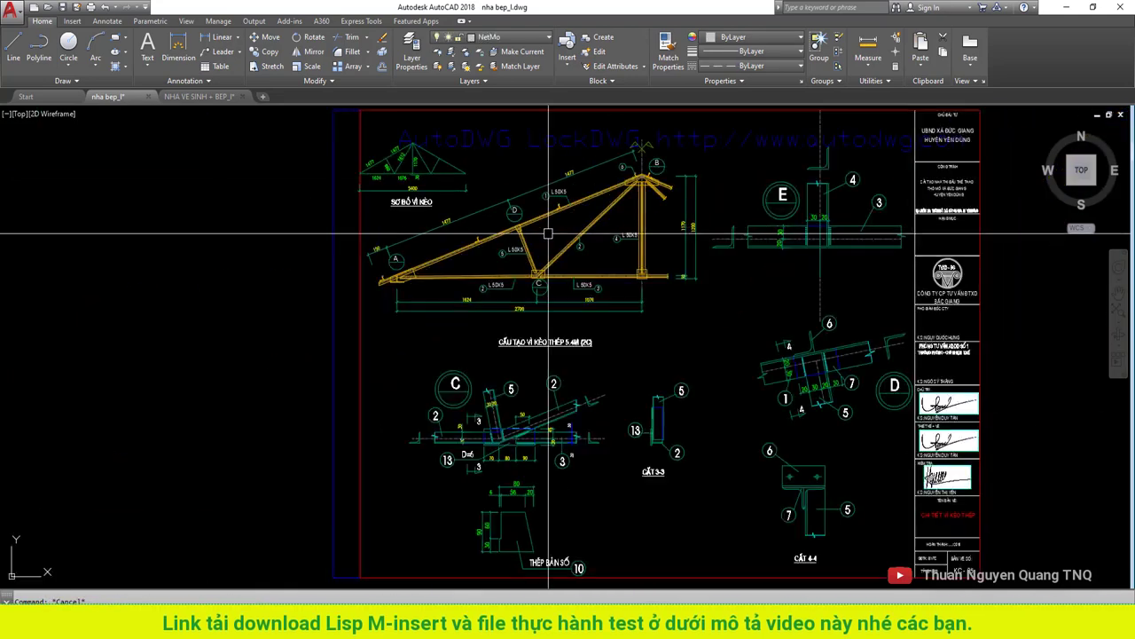
scroll(549, 234, "down", 3)
Check the roof-plan sheet and its hatch band, then bring up Save Drawing As for nha bep_l.dwg.
middle_click_drag(558, 451, 557, 254)
scroll(558, 253, "down", 3)
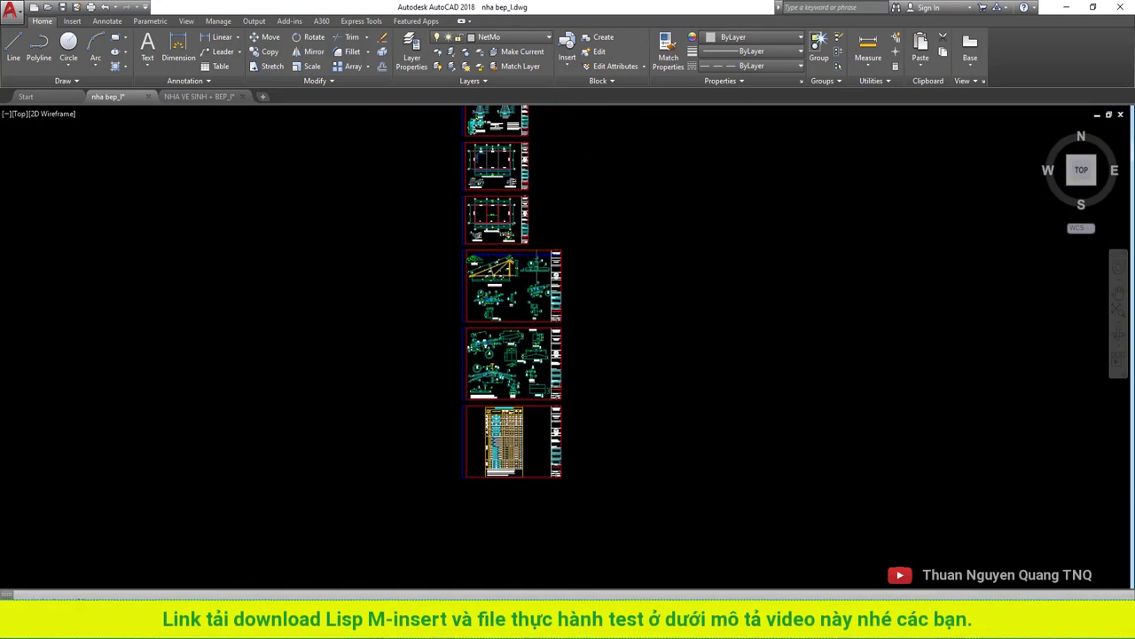
scroll(530, 252, "up", 8)
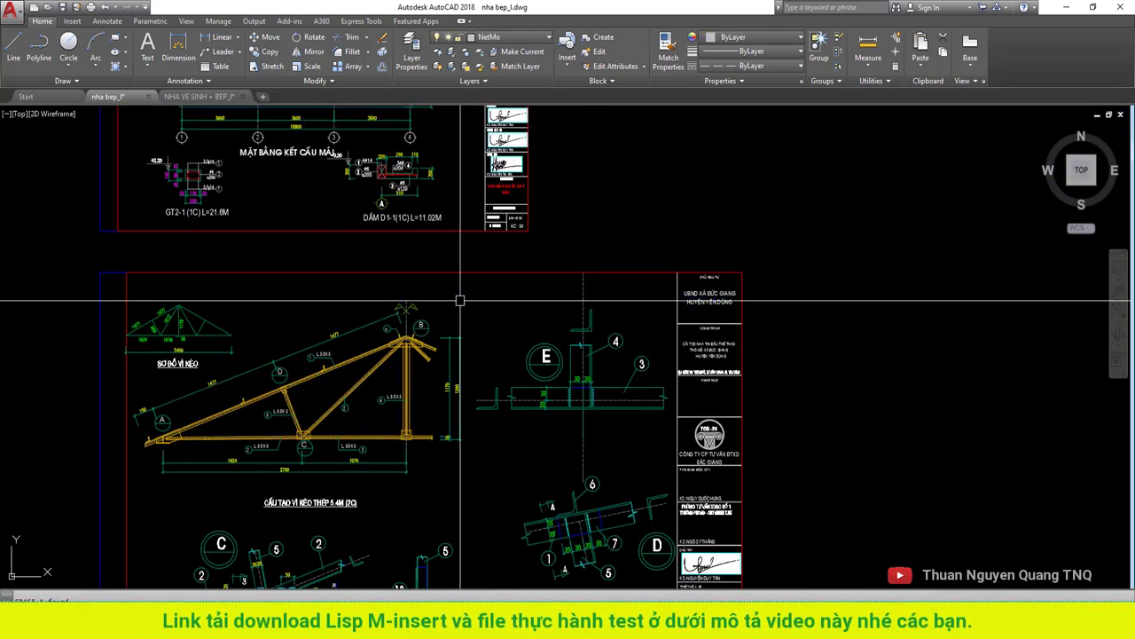
scroll(420, 233, "down", 2)
scroll(469, 337, "up", 2)
left_click(469, 337)
key("Escape")
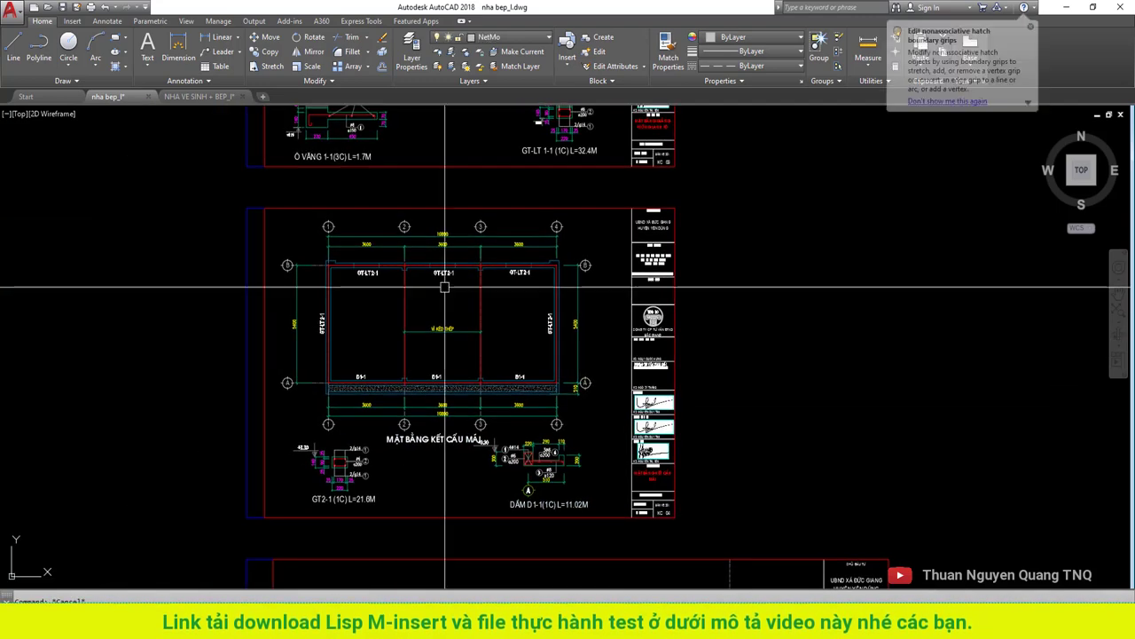
scroll(645, 317, "up", 4)
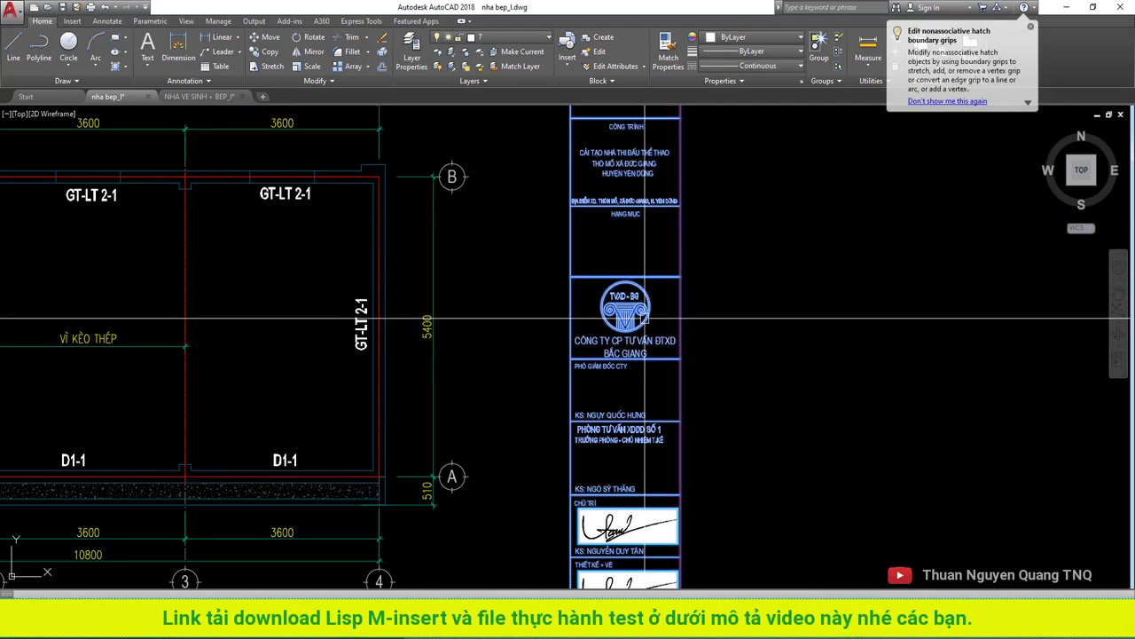
scroll(645, 317, "down", 4)
scroll(550, 346, "up", 5)
left_click(560, 364)
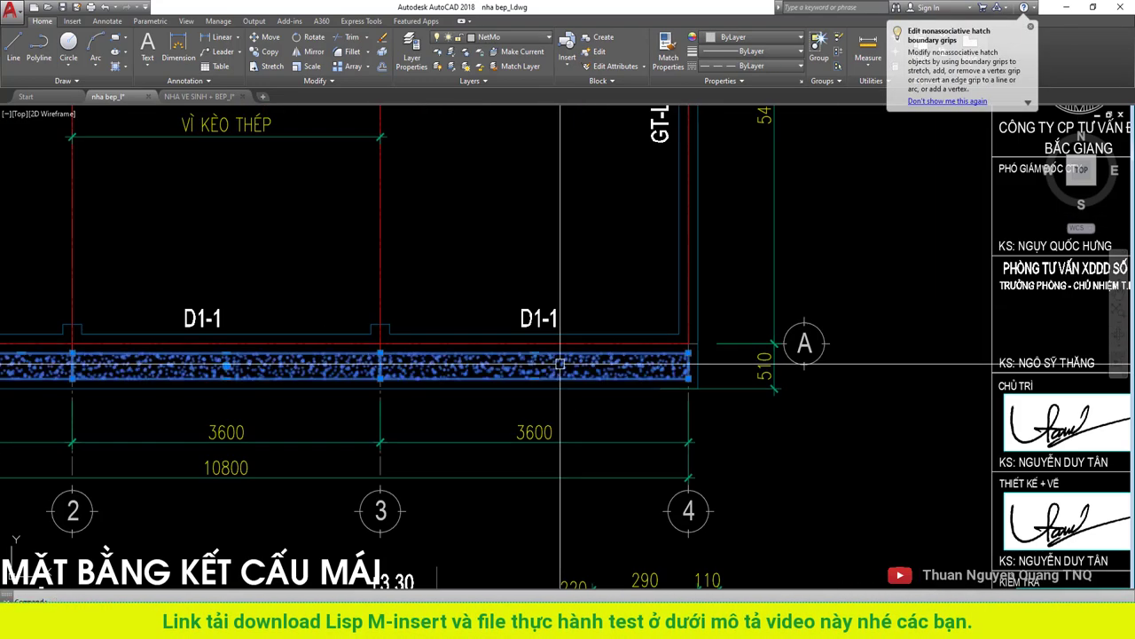
scroll(560, 364, "down", 3)
scroll(532, 359, "down", 3)
scroll(505, 355, "down", 2)
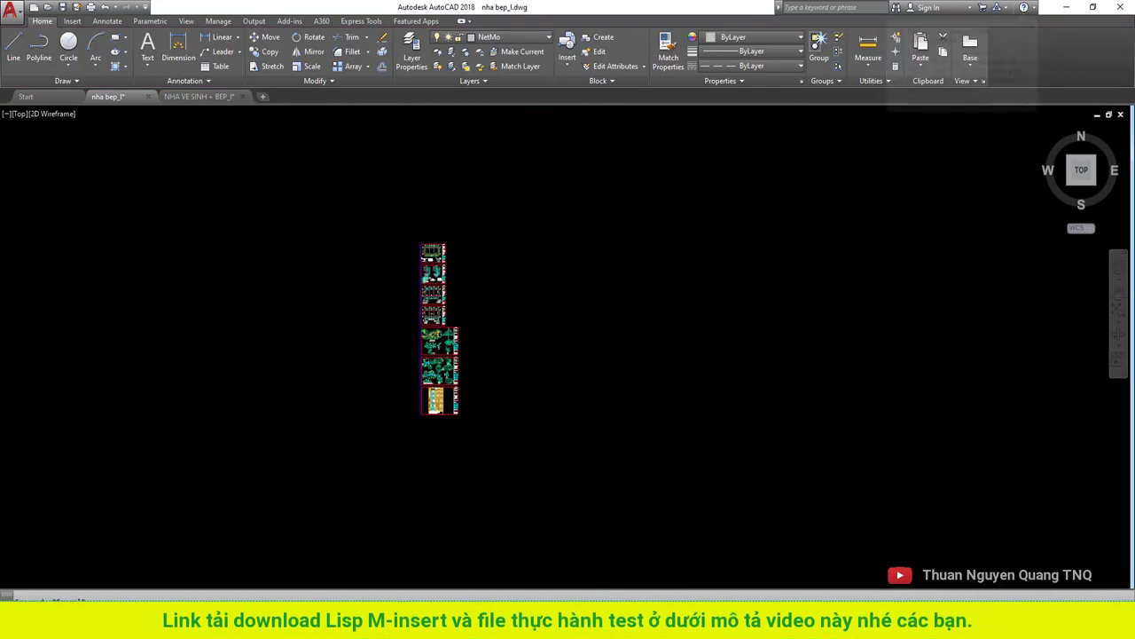
scroll(486, 354, "up", 1)
key("ctrl+0")
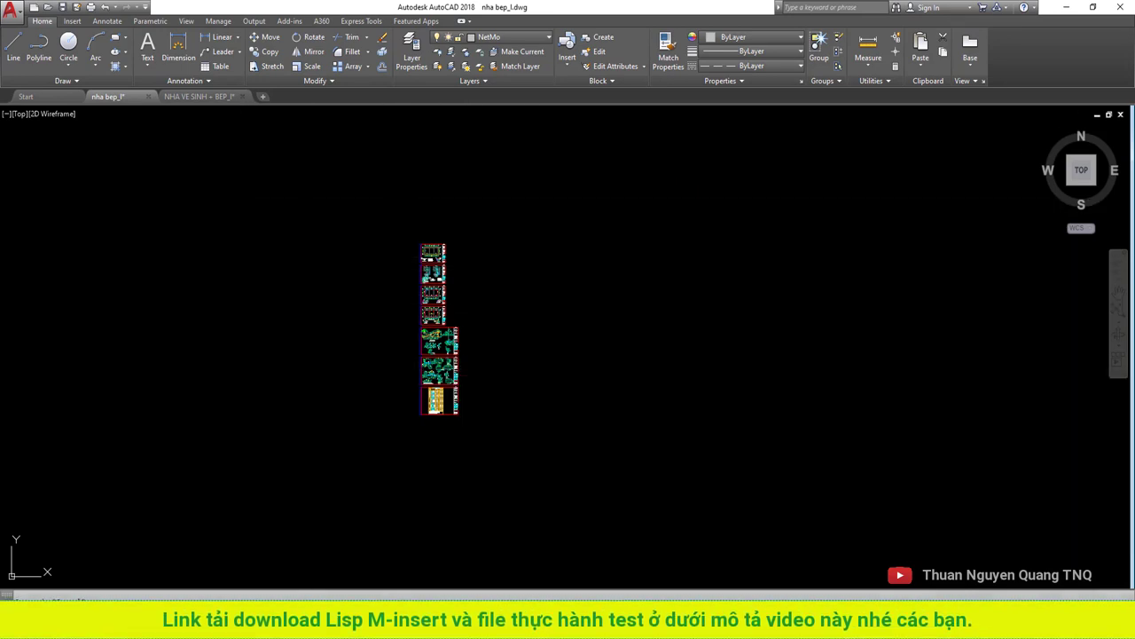
key("ctrl+shift+s")
Aim the save at the Desktop project's after folder and select the file name for editing.
left_click(444, 171)
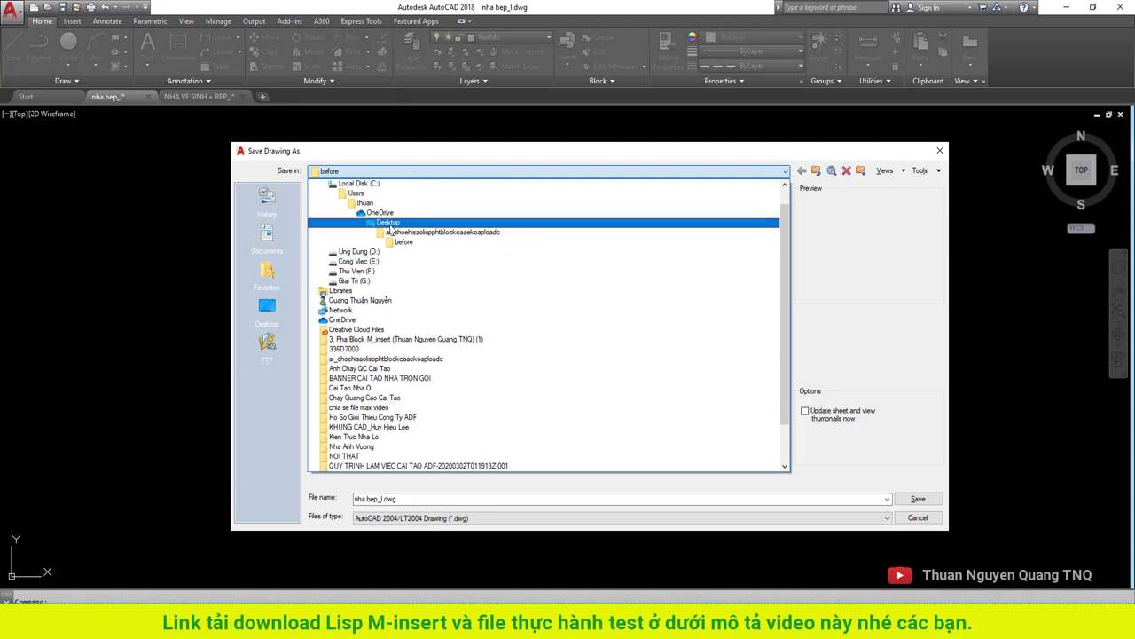
left_click(389, 222)
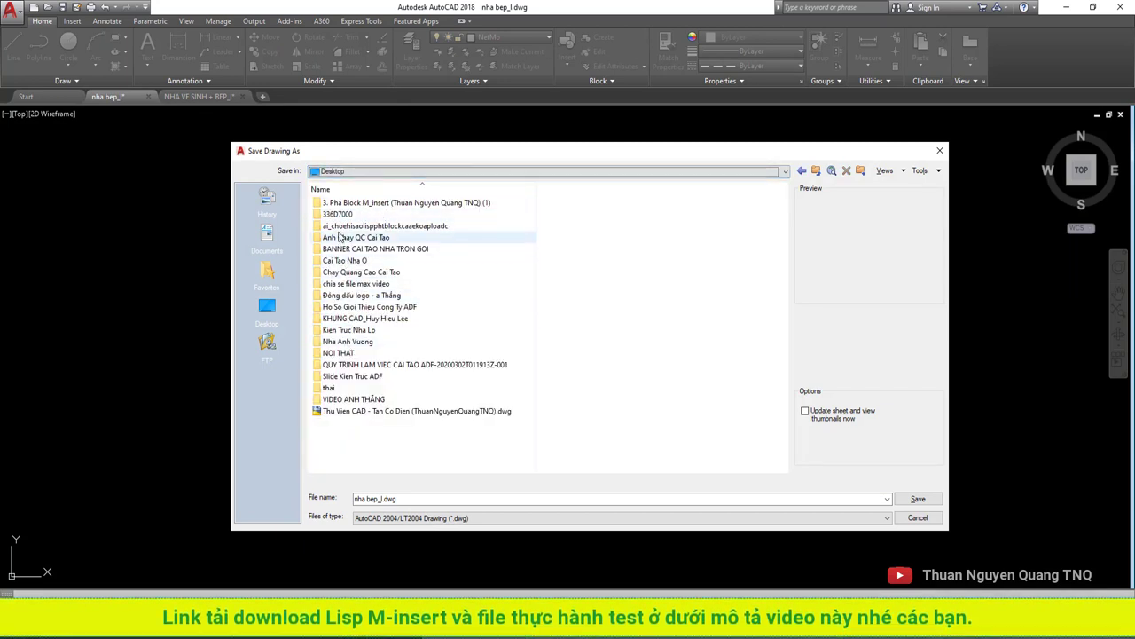
double_click(374, 227)
double_click(342, 203)
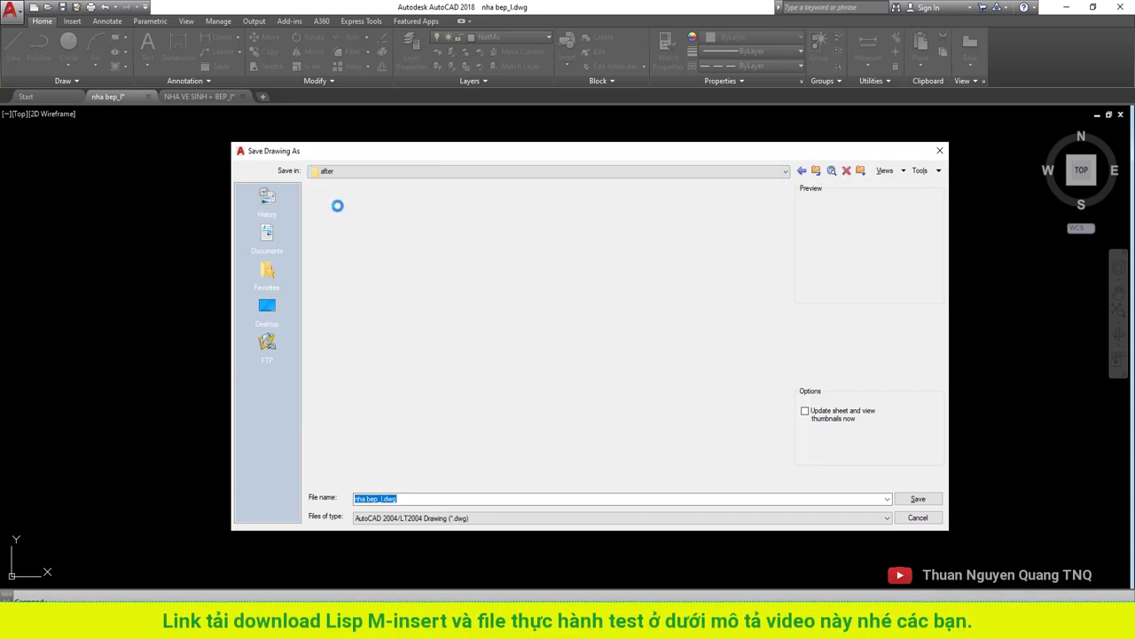
left_click(382, 499)
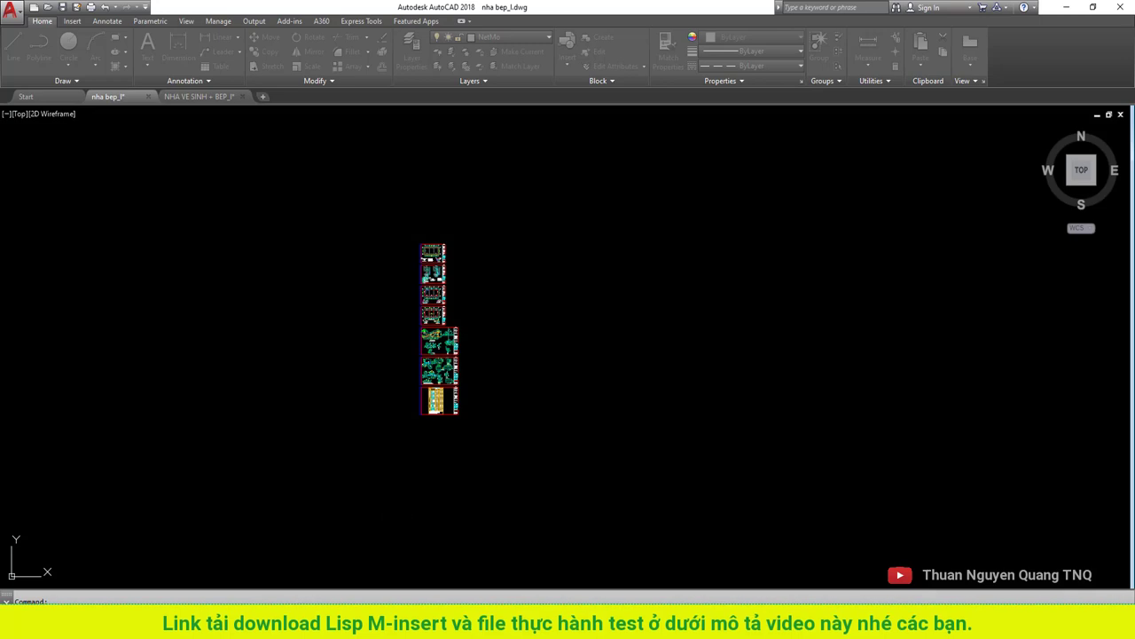
Switch to NHA VE SINH + BEP_l.dwg and cancel the mistyped export command.
left_click(199, 96)
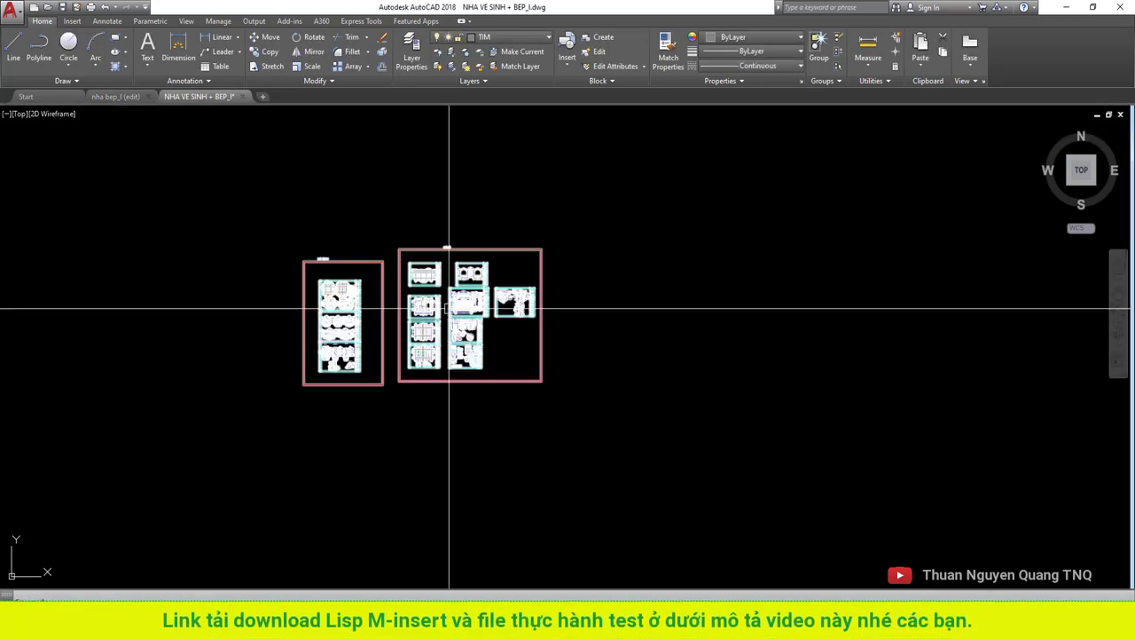
scroll(452, 306, "up", 2)
type("exx")
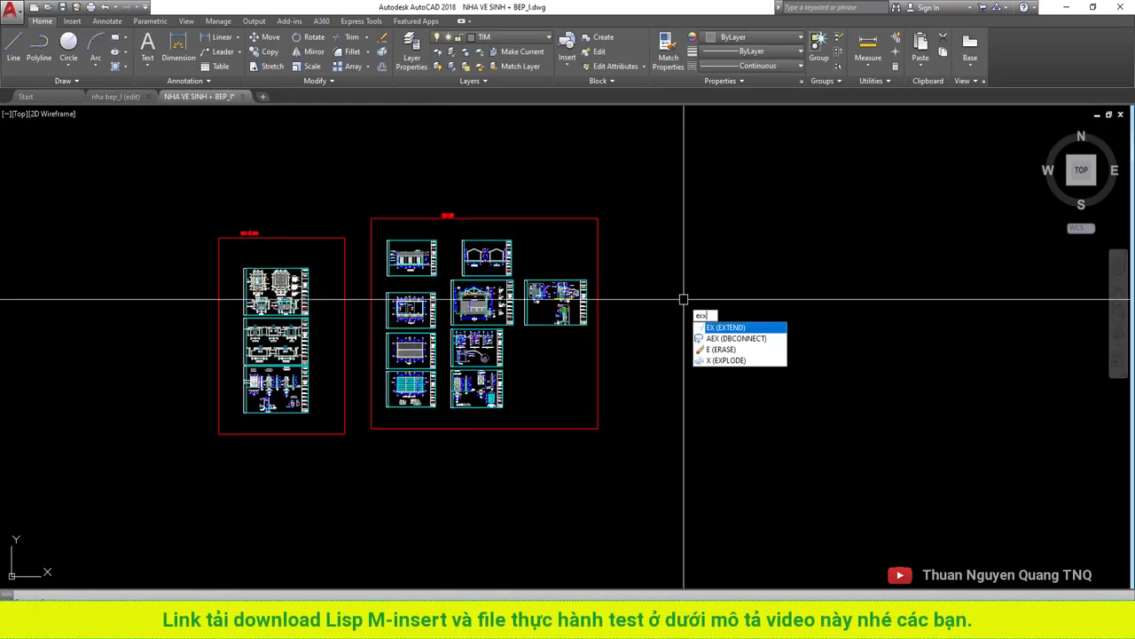
key("BackSpace")
type("p")
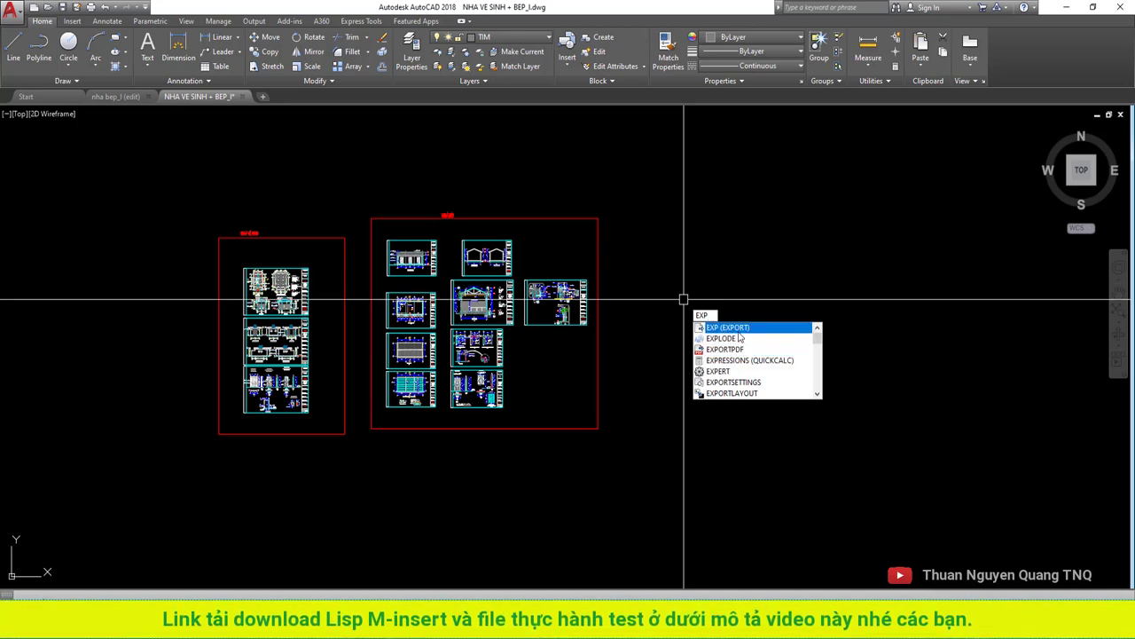
key("Escape")
Load ExplodeM.vlx from the Pha Block Minsert folder with APPLOAD.
key("Return")
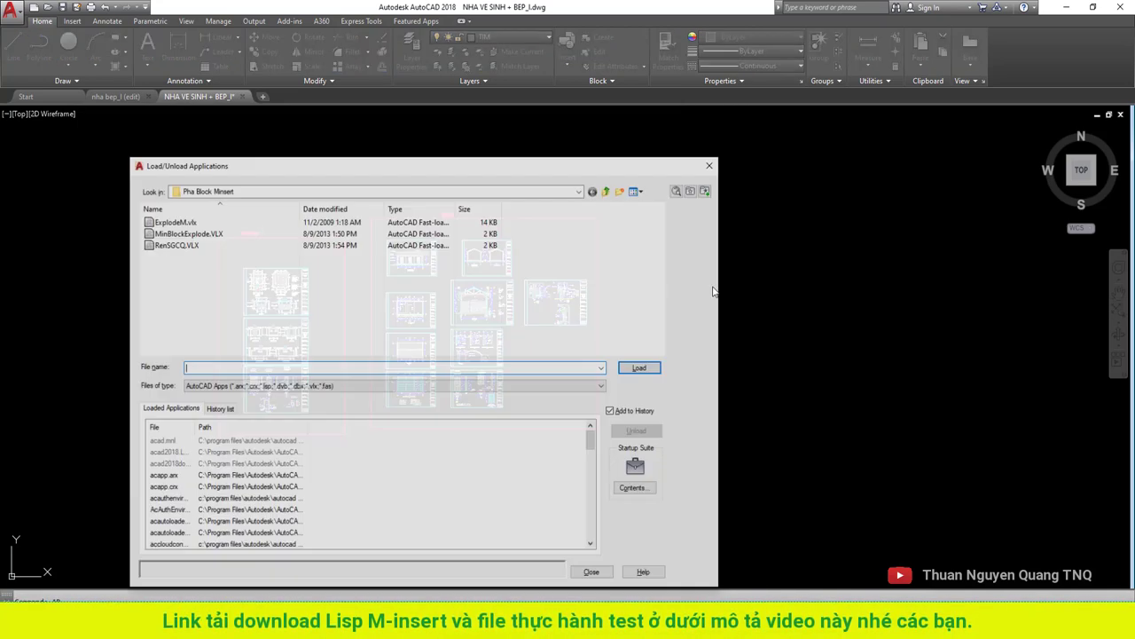
left_click(174, 221)
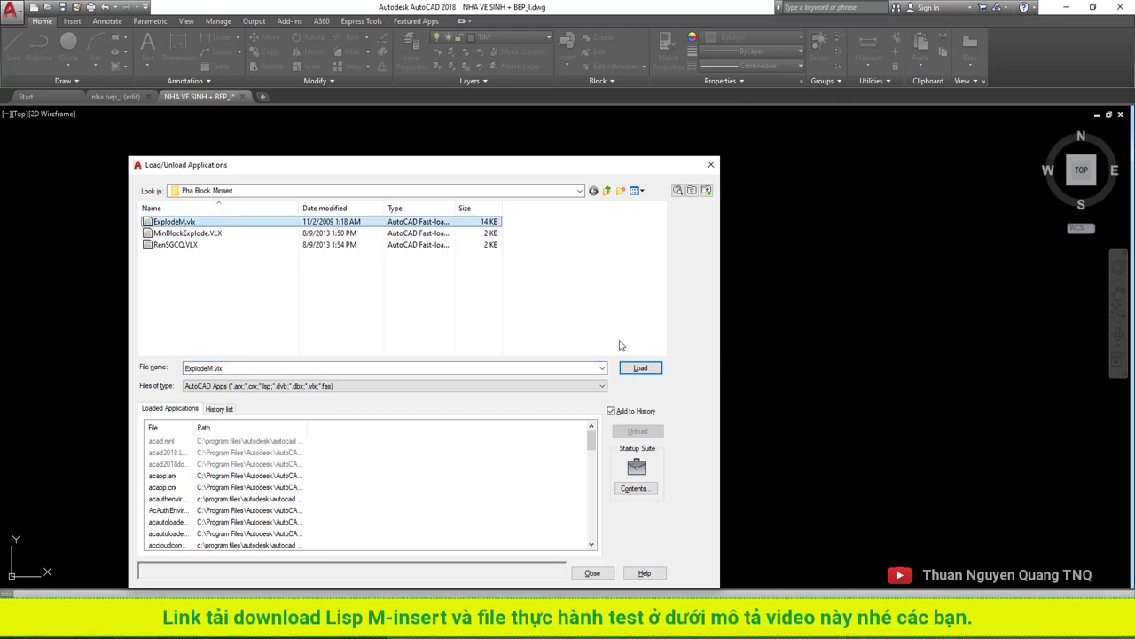
left_click(590, 575)
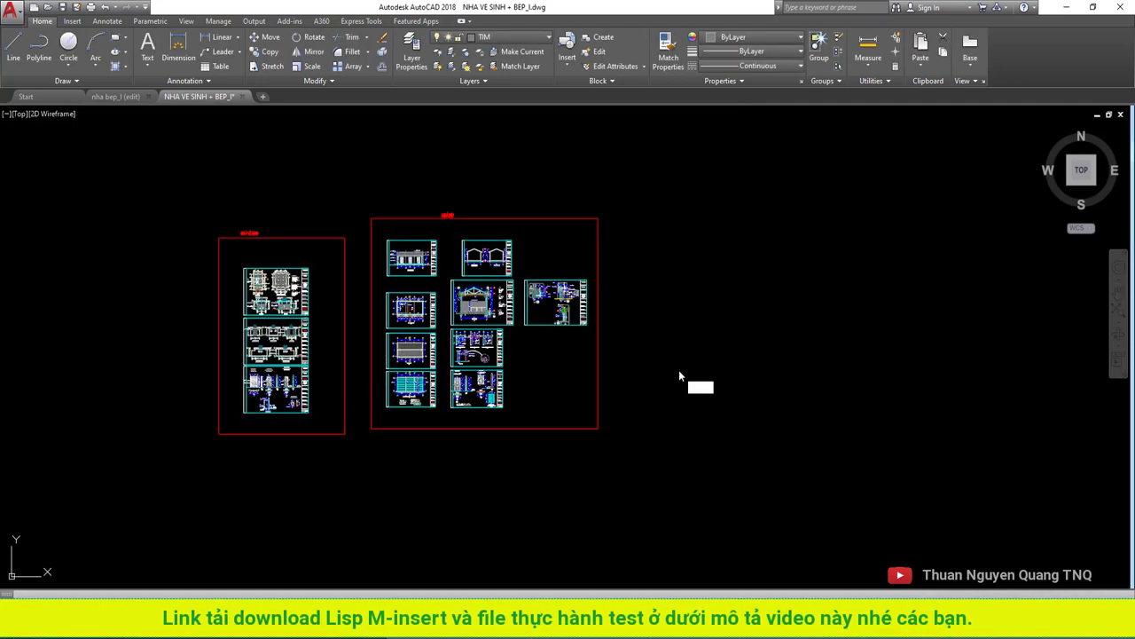
Explode the locked MINSERT block with EXPLODEM, accepting empty Lockdwg attributes and confirming Yes.
key("ctrl+a")
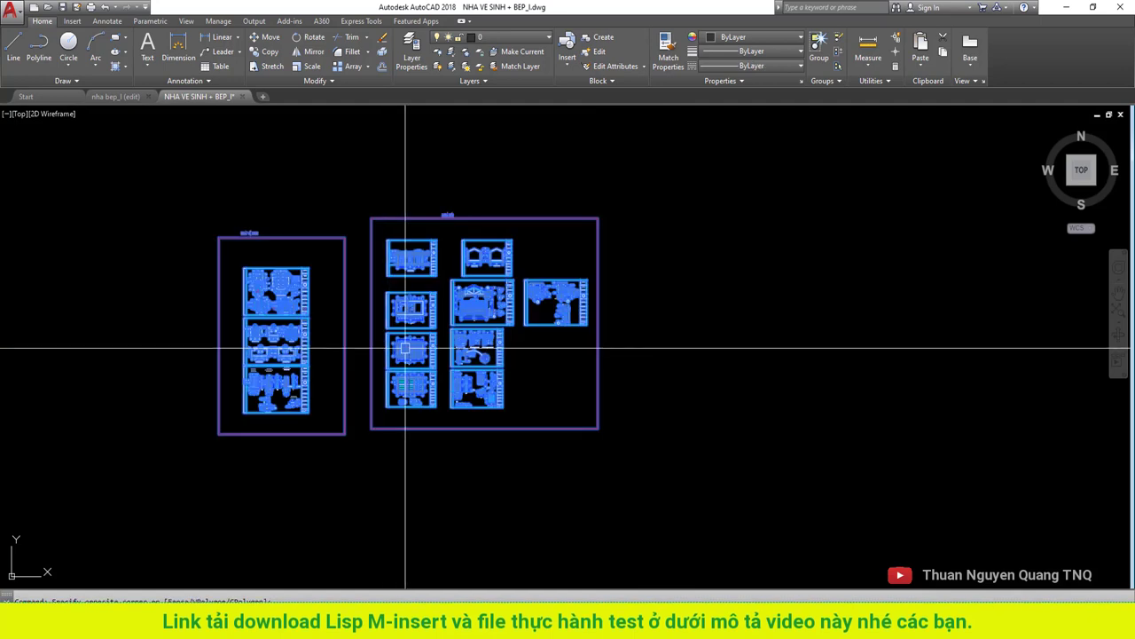
key("Escape")
type("ex")
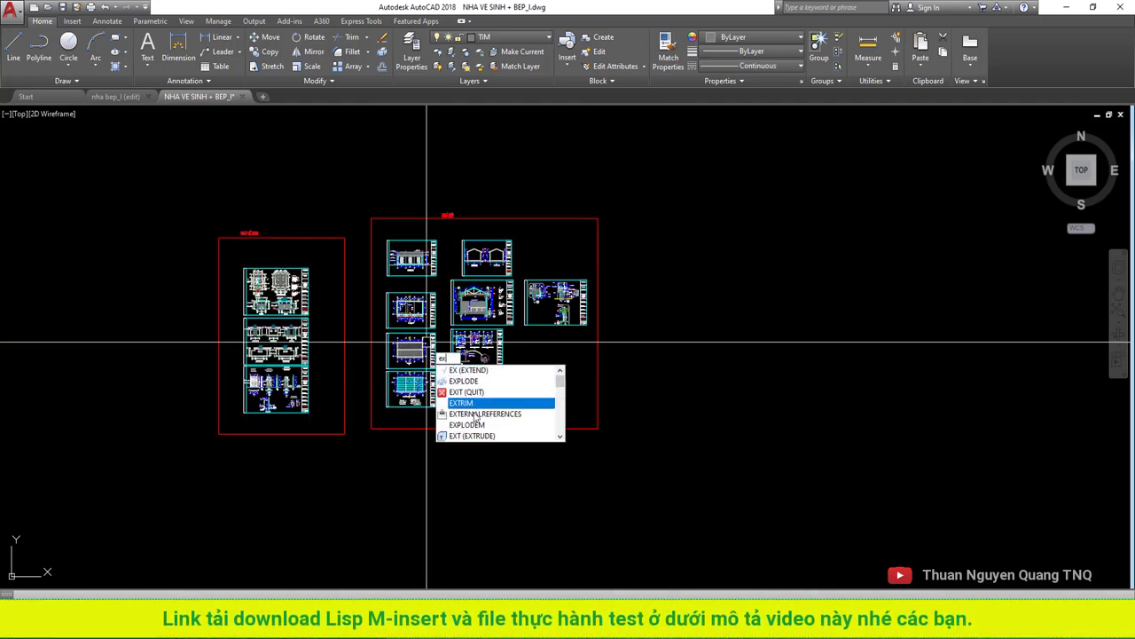
key("Return")
scroll(521, 390, "down", 2)
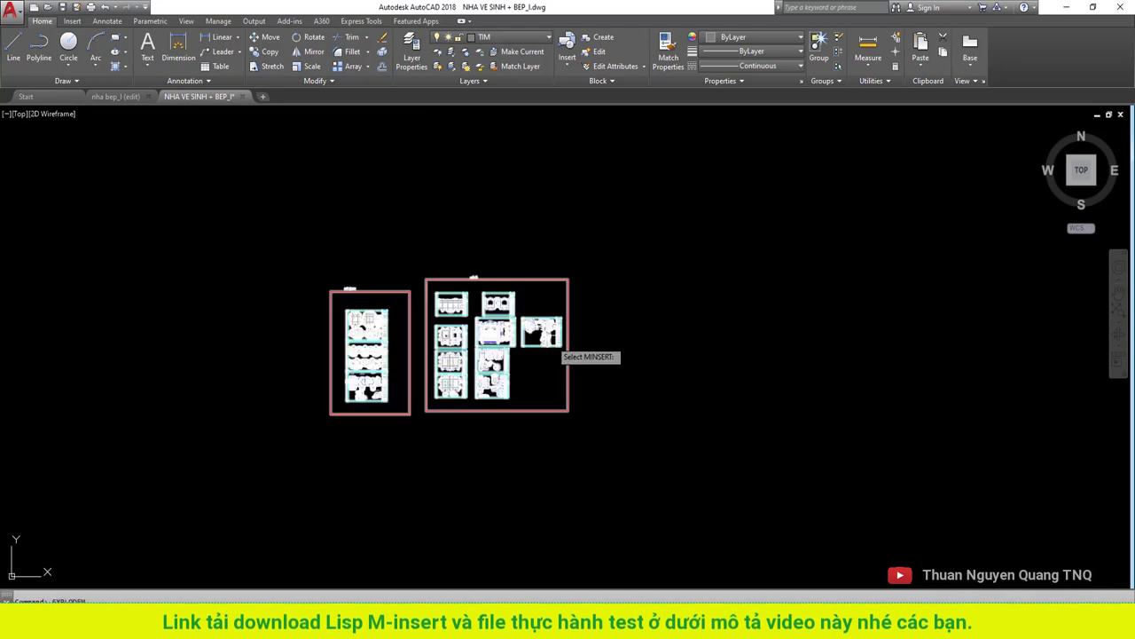
left_click(538, 377)
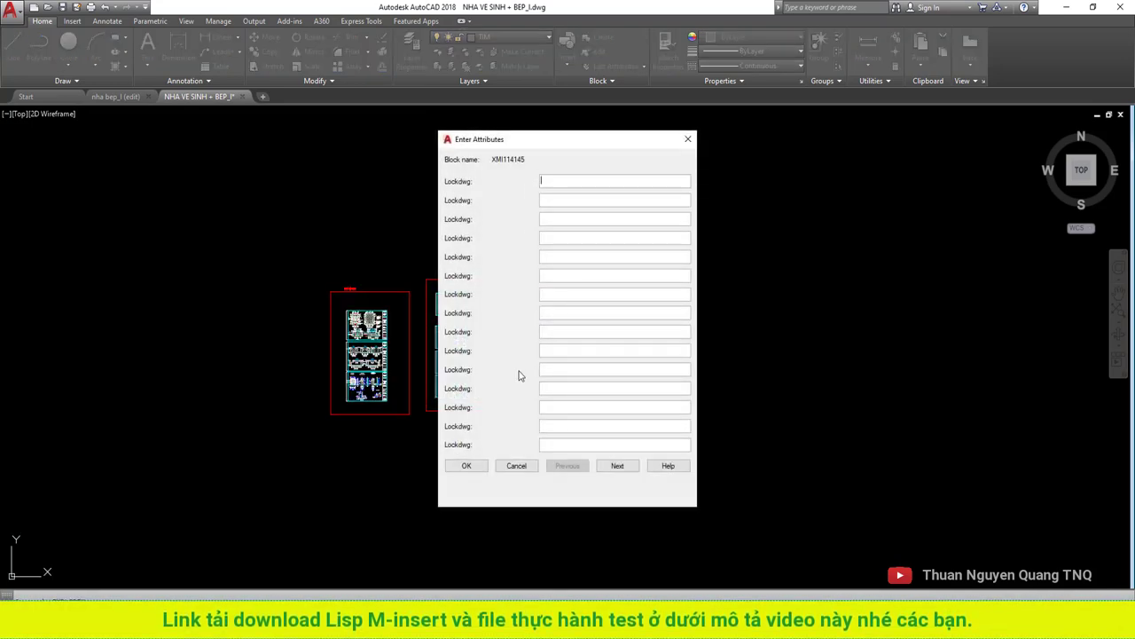
left_click(467, 466)
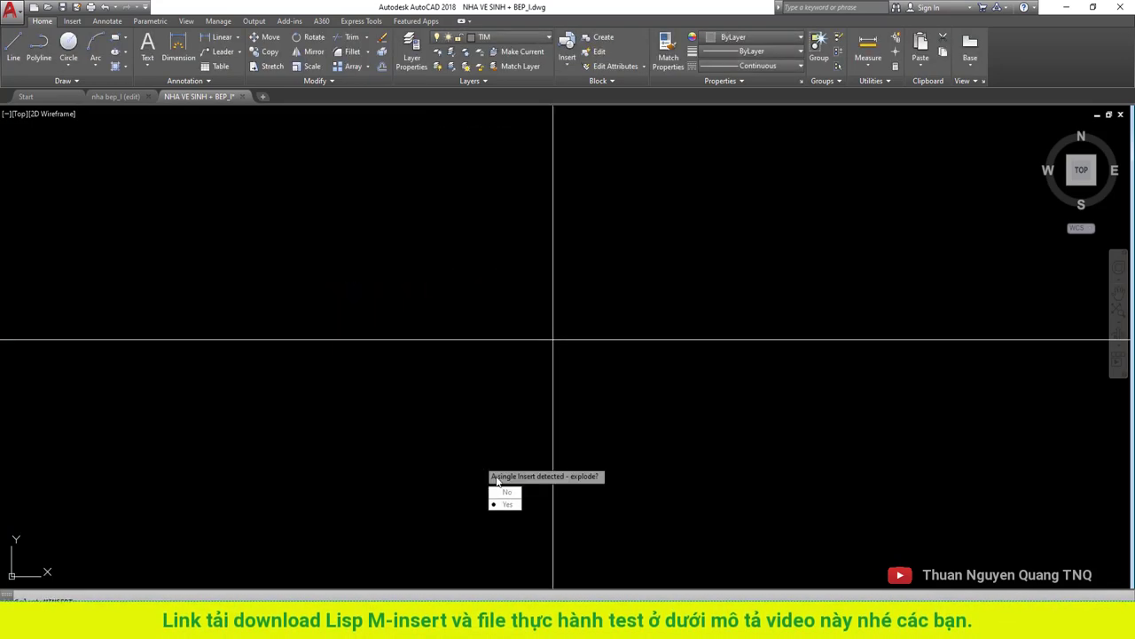
left_click(510, 505)
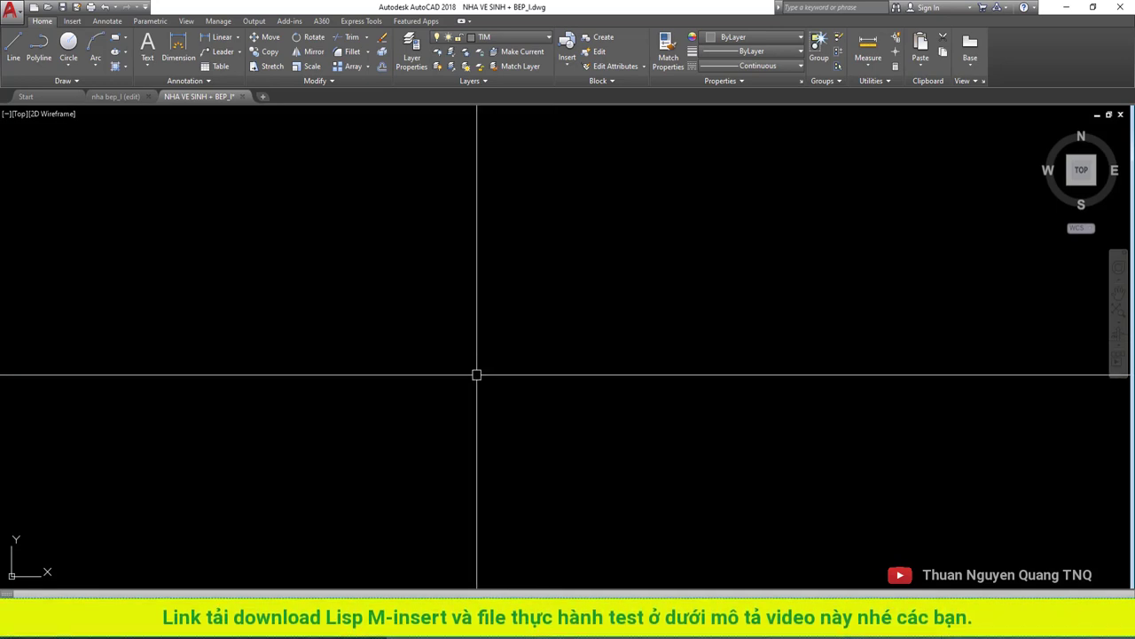
type("e")
Delete the tiny stray red texts, then window-select the drawing sheets.
scroll(483, 377, "down", 3)
scroll(468, 375, "up", 1)
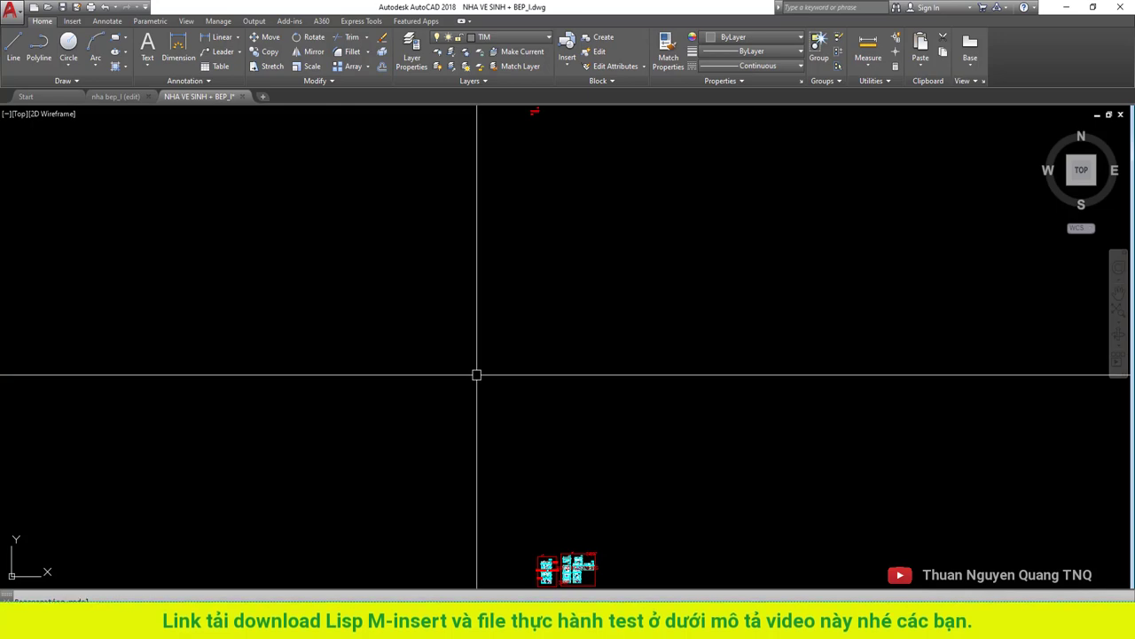
scroll(503, 303, "down", 2)
scroll(503, 303, "up", 3)
scroll(479, 245, "up", 3)
scroll(534, 337, "down", 4)
left_click_drag(586, 355, 382, 216)
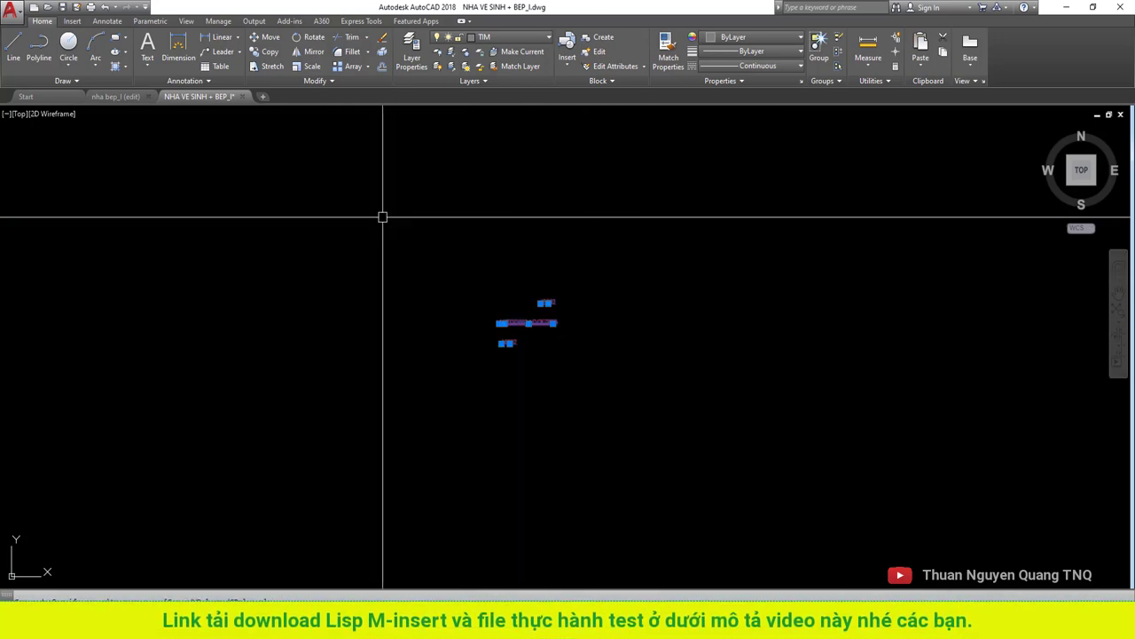
key("Delete")
scroll(471, 443, "down", 3)
scroll(471, 381, "up", 3)
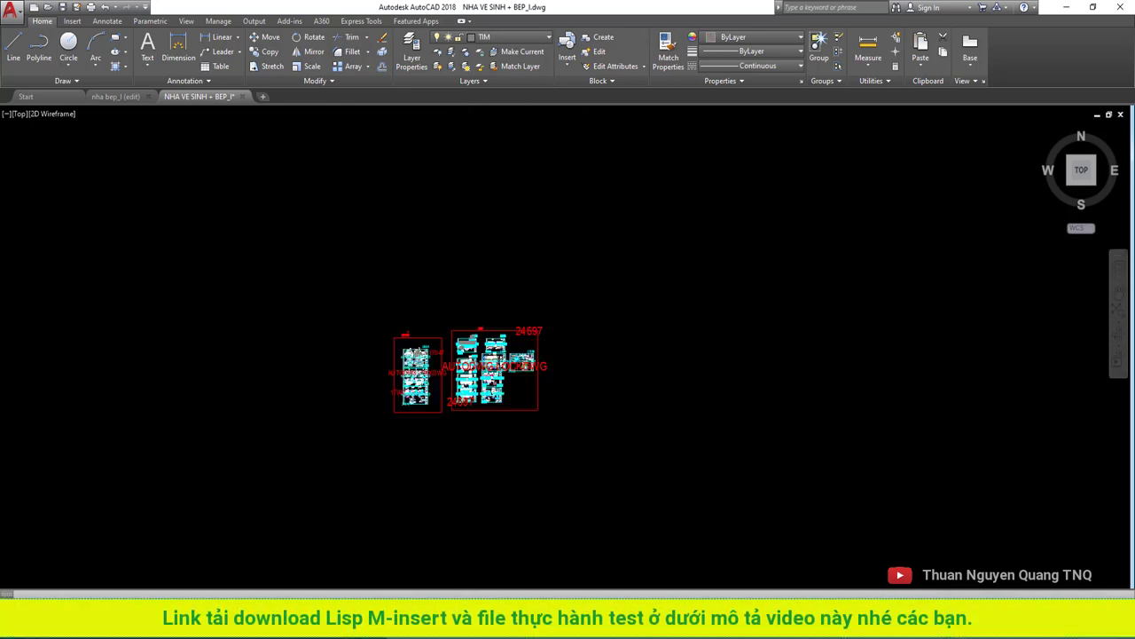
scroll(463, 361, "up", 3)
scroll(362, 410, "up", 2)
scroll(611, 304, "down", 4)
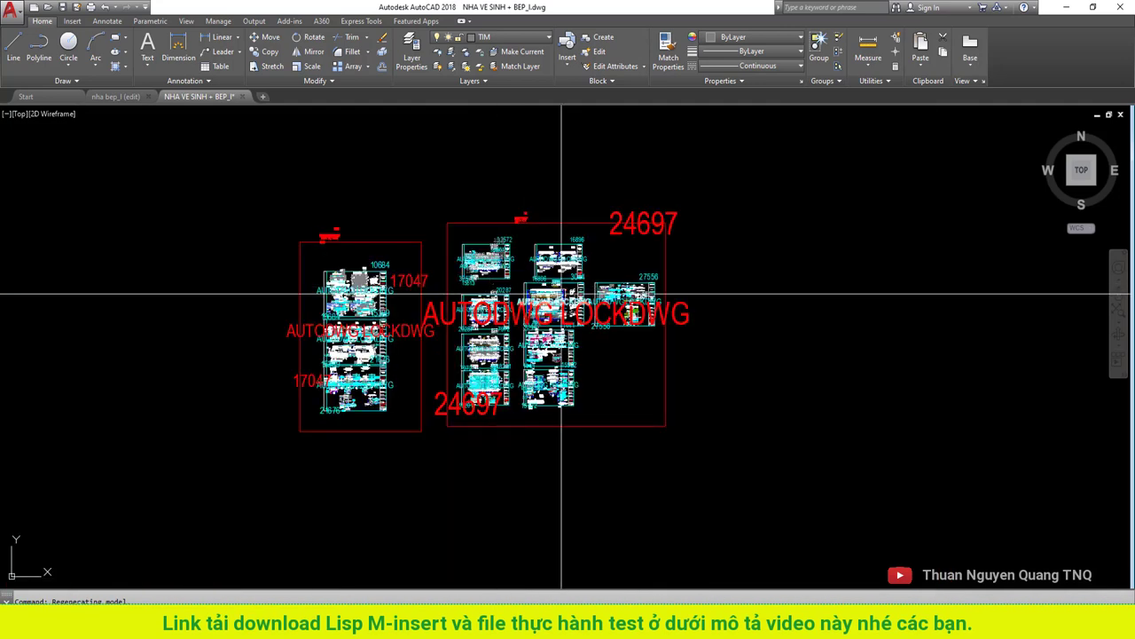
left_click(684, 174)
left_click(640, 300)
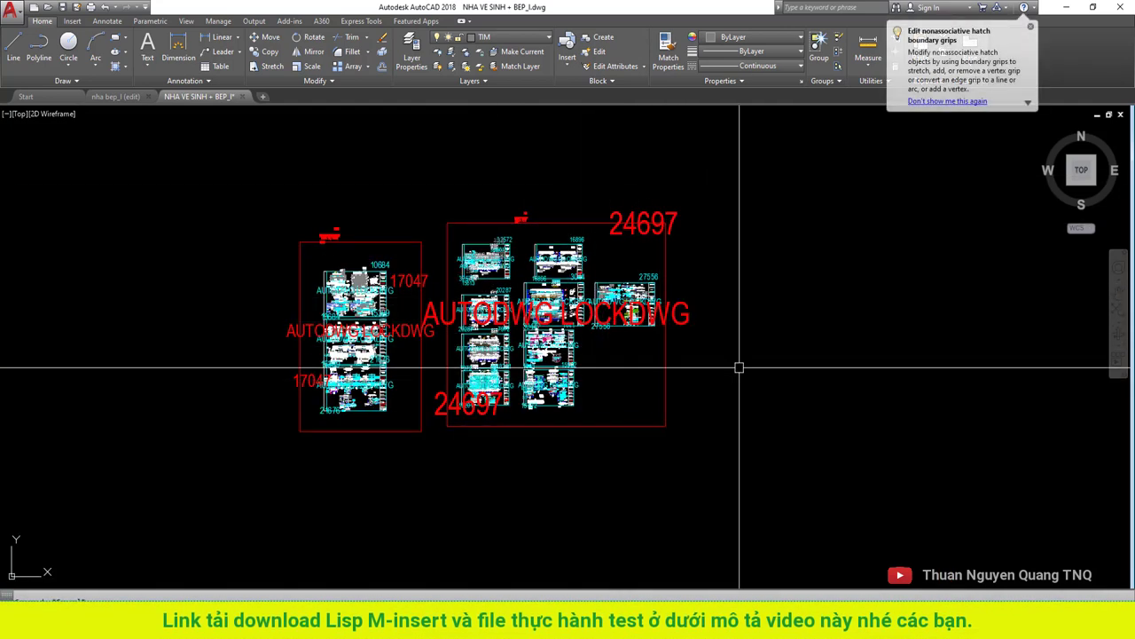
type("FI")
Open Object Selection Filters and load conditions from a sample lockdwg attribute text.
key("Return")
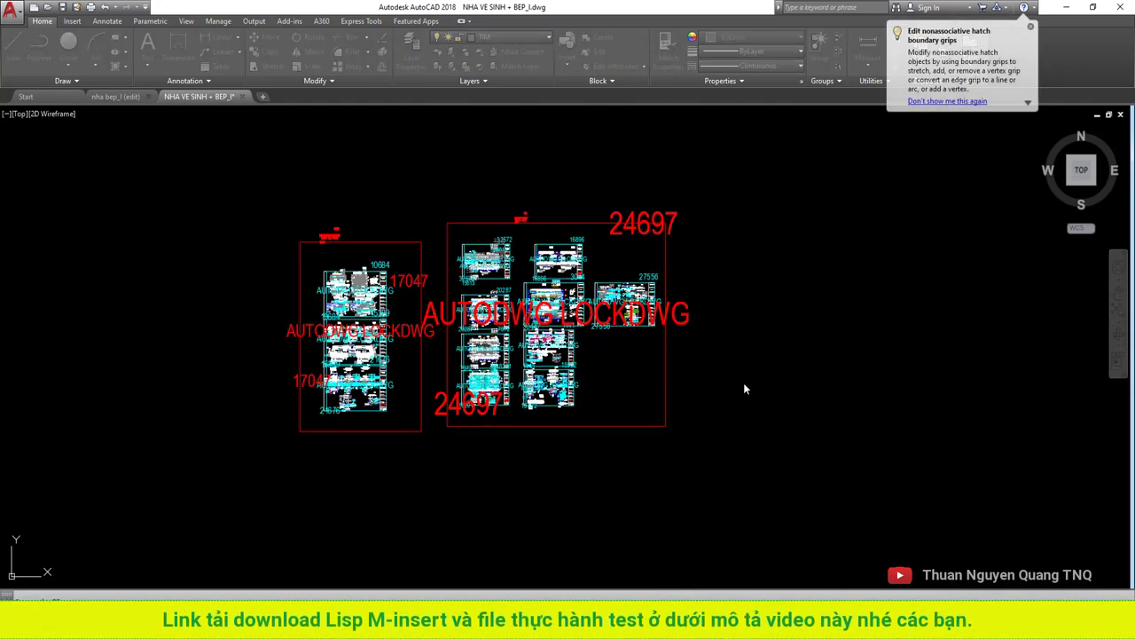
left_click(529, 389)
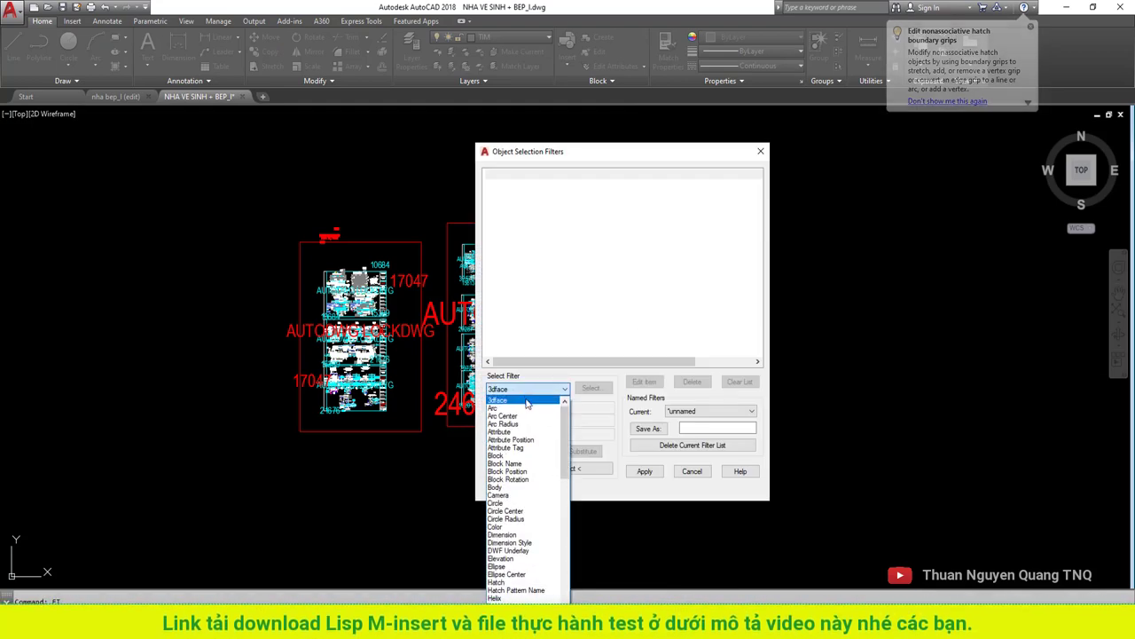
left_click(565, 389)
left_click(578, 468)
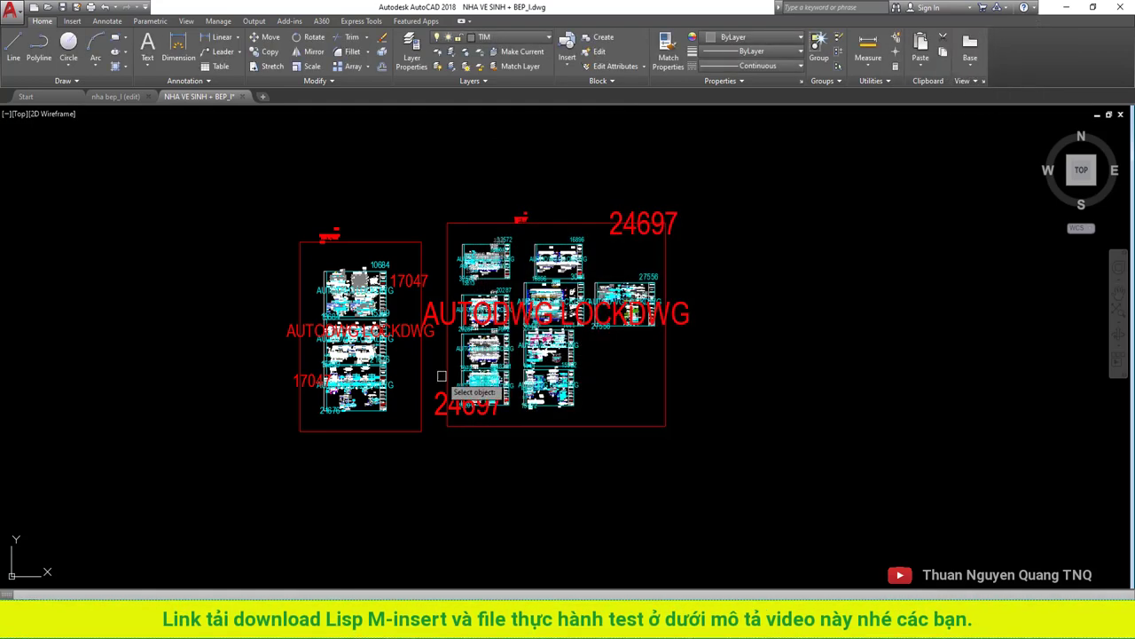
scroll(434, 386, "up", 2)
scroll(395, 322, "up", 2)
left_click(395, 322)
Delete the Color, Tag, Normal, Position, Linetype and Layer rows, apply Object = Attribute, start a window.
left_click(606, 238)
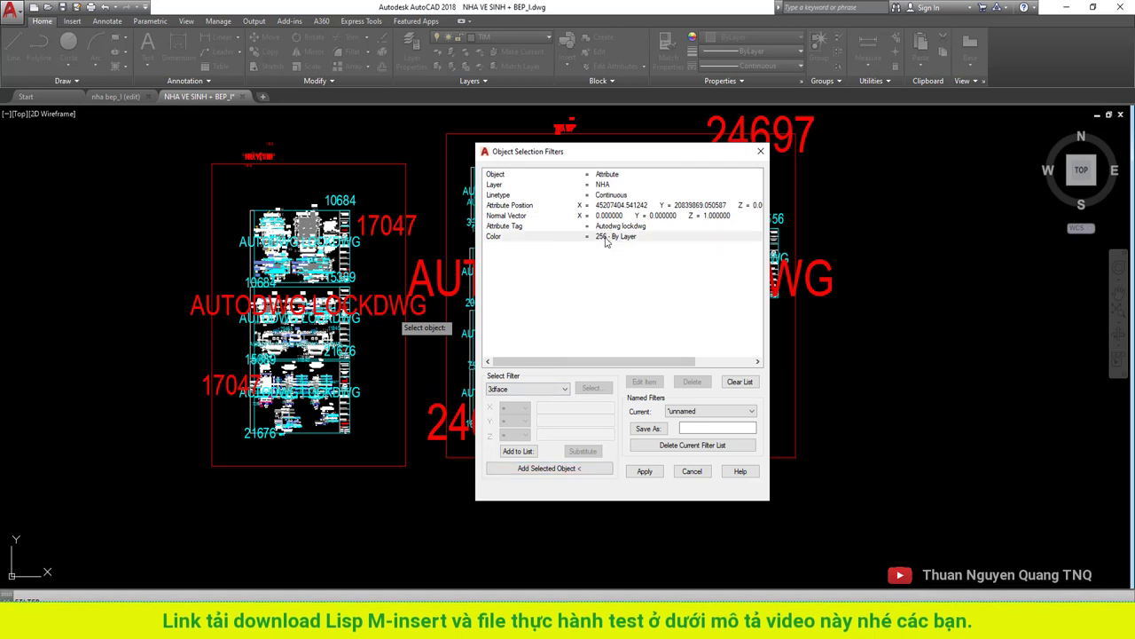
left_click(690, 384)
left_click(695, 382)
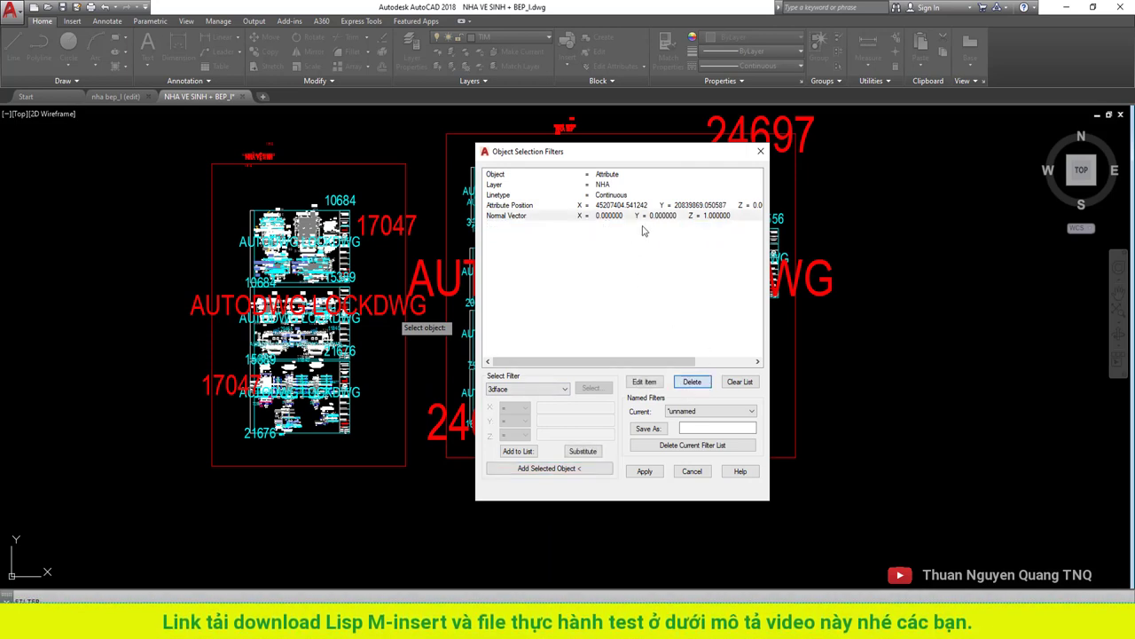
left_click(696, 382)
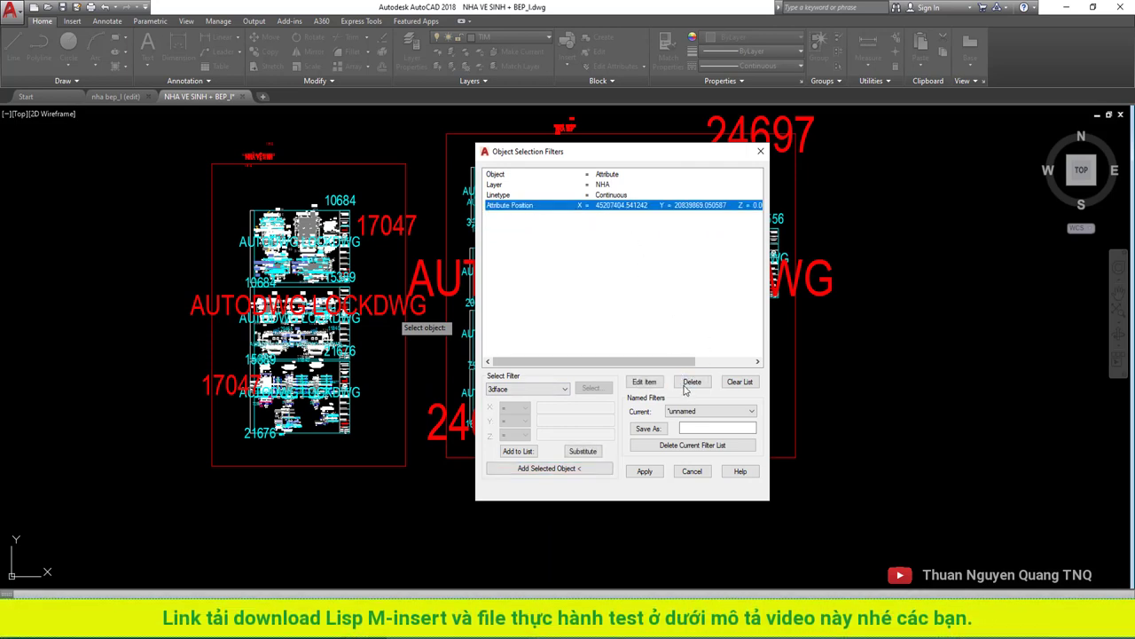
left_click(685, 388)
left_click(692, 381)
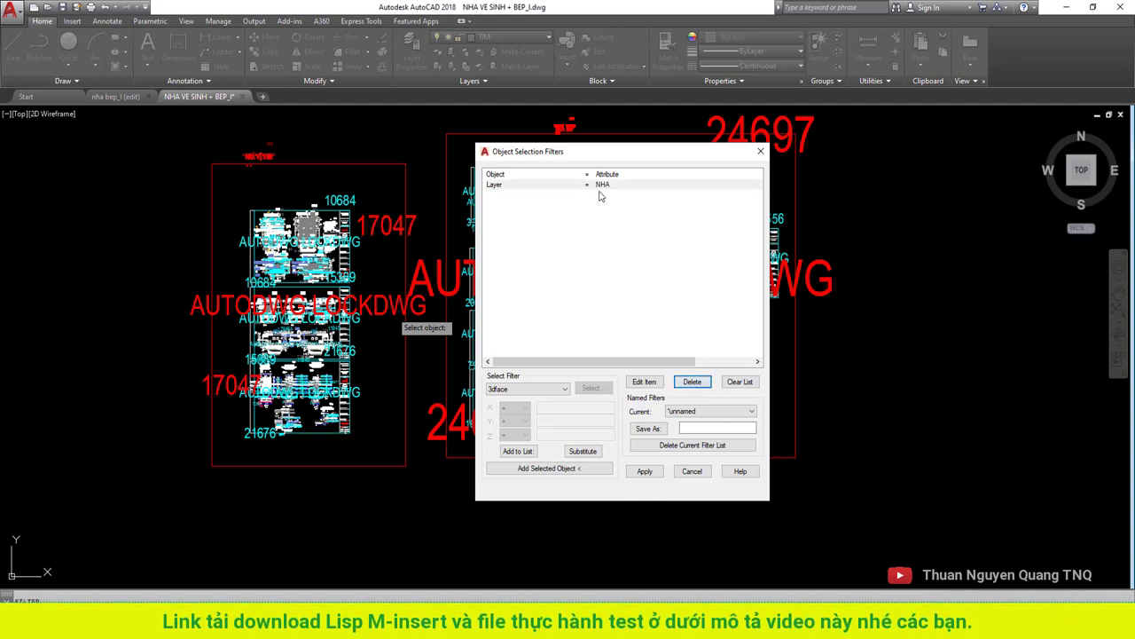
left_click(685, 379)
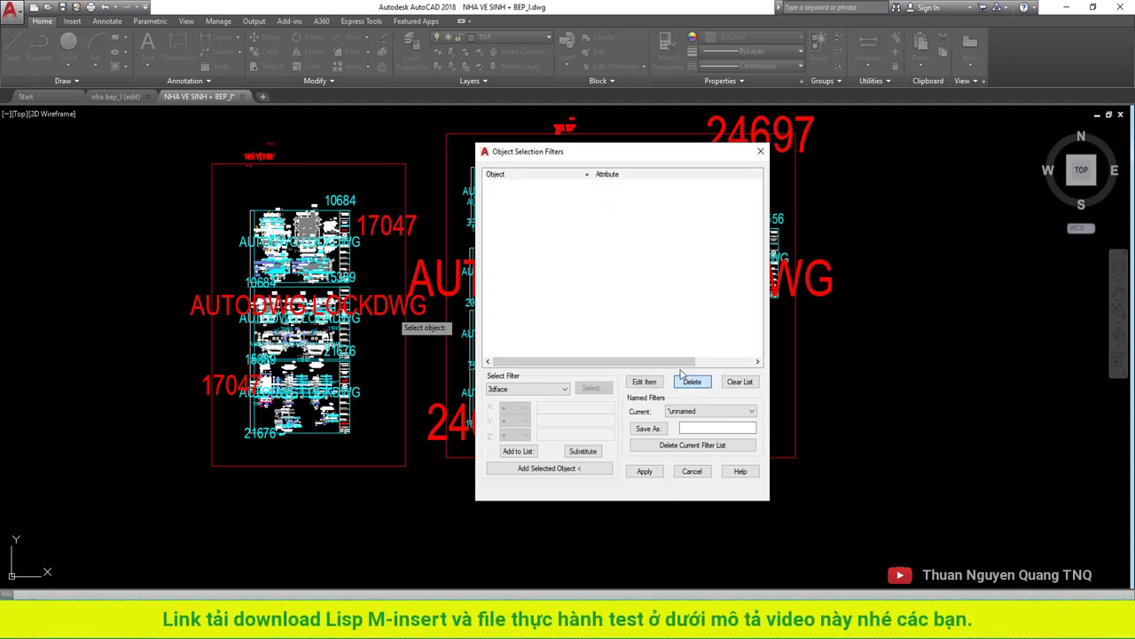
left_click(605, 188)
left_click(610, 175)
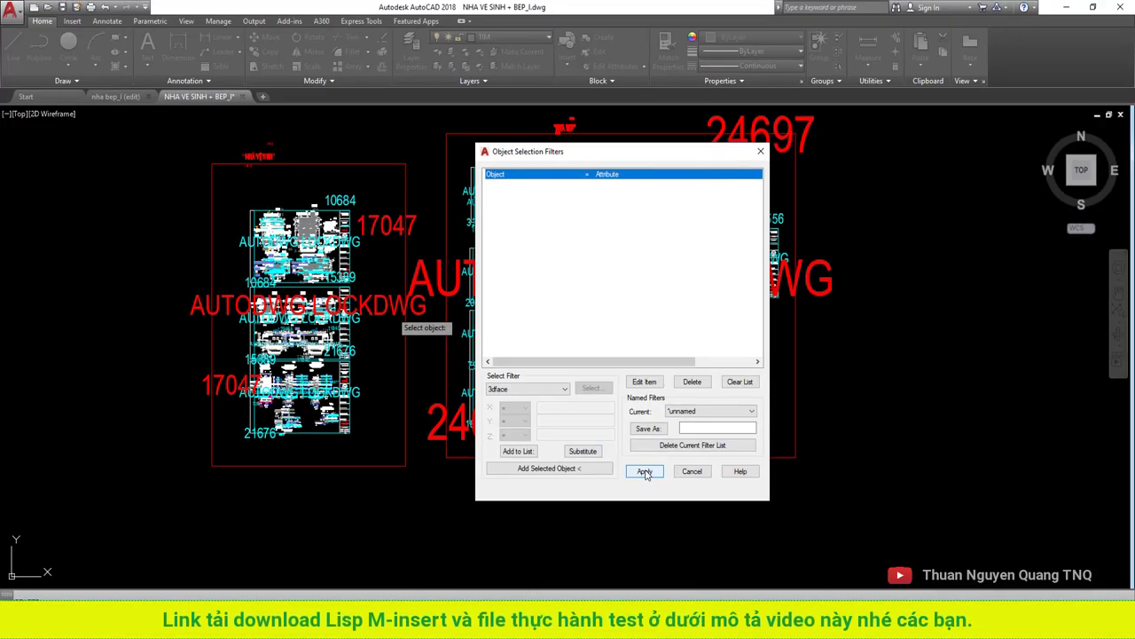
left_click(646, 474)
scroll(644, 360, "down", 5)
left_click(797, 464)
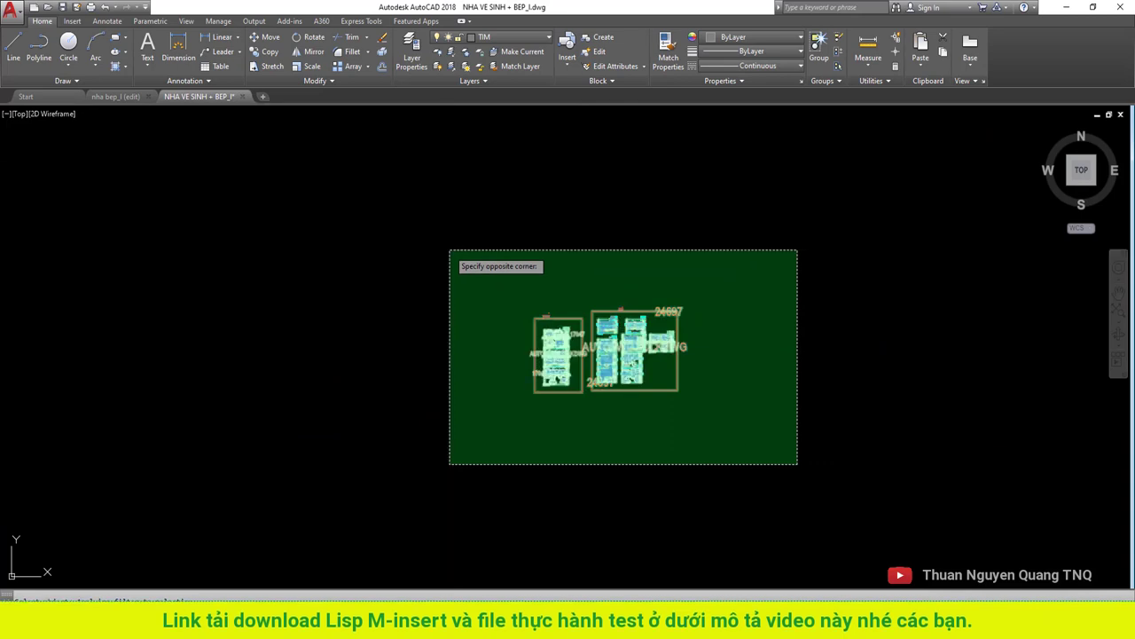
left_click(450, 250)
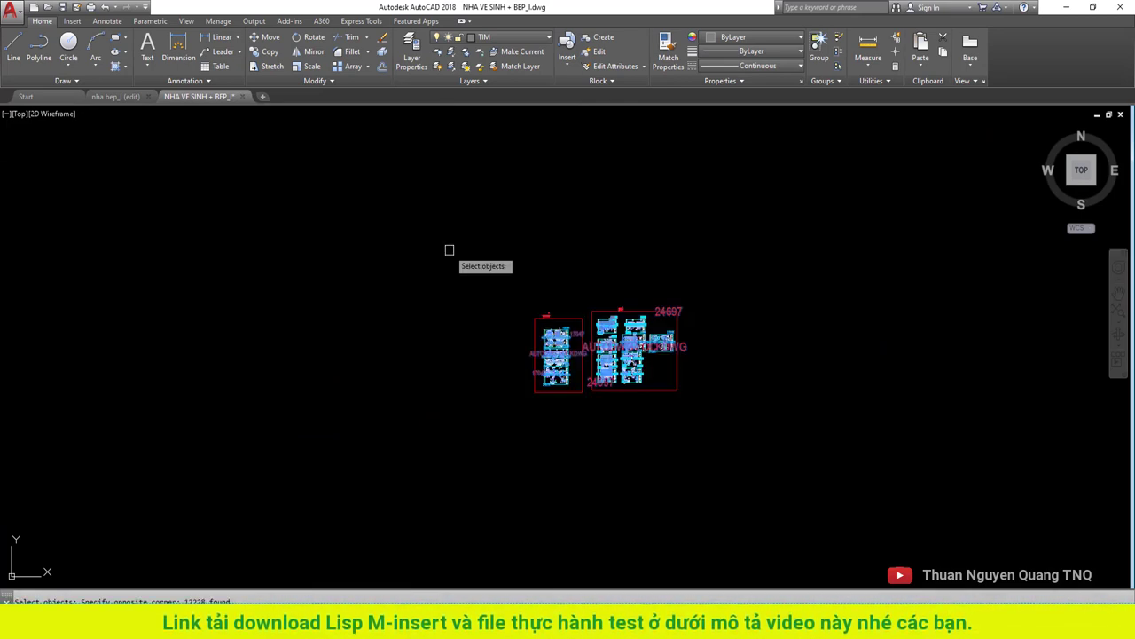
key("Return")
scroll(541, 337, "up", 4)
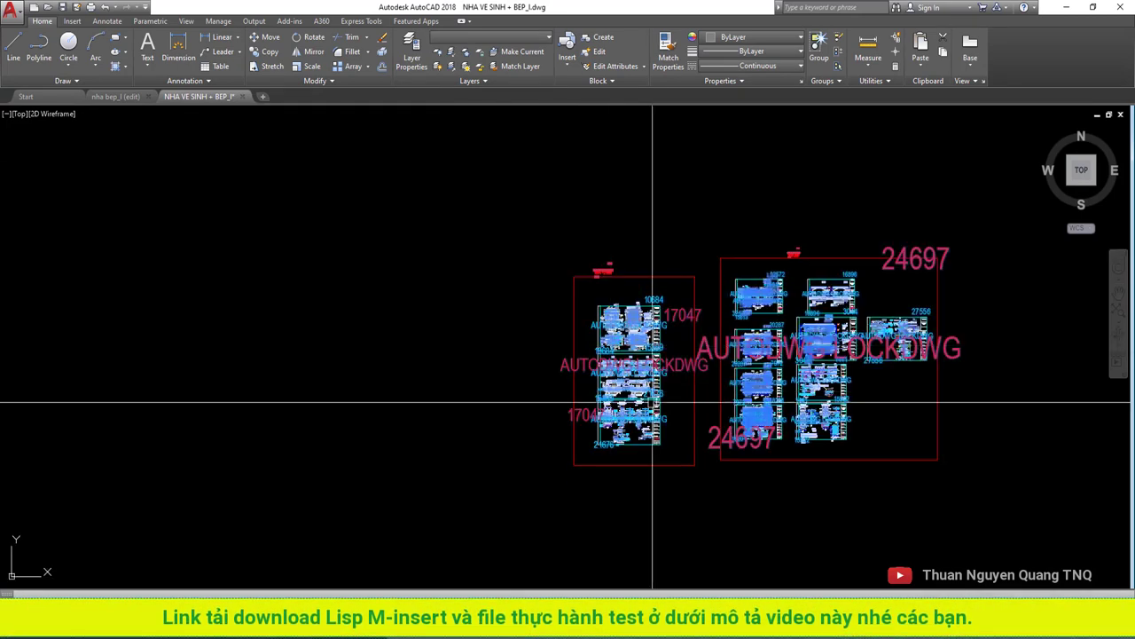
scroll(719, 386, "down", 3)
scroll(772, 373, "up", 3)
scroll(763, 372, "up", 3)
scroll(750, 376, "down", 5)
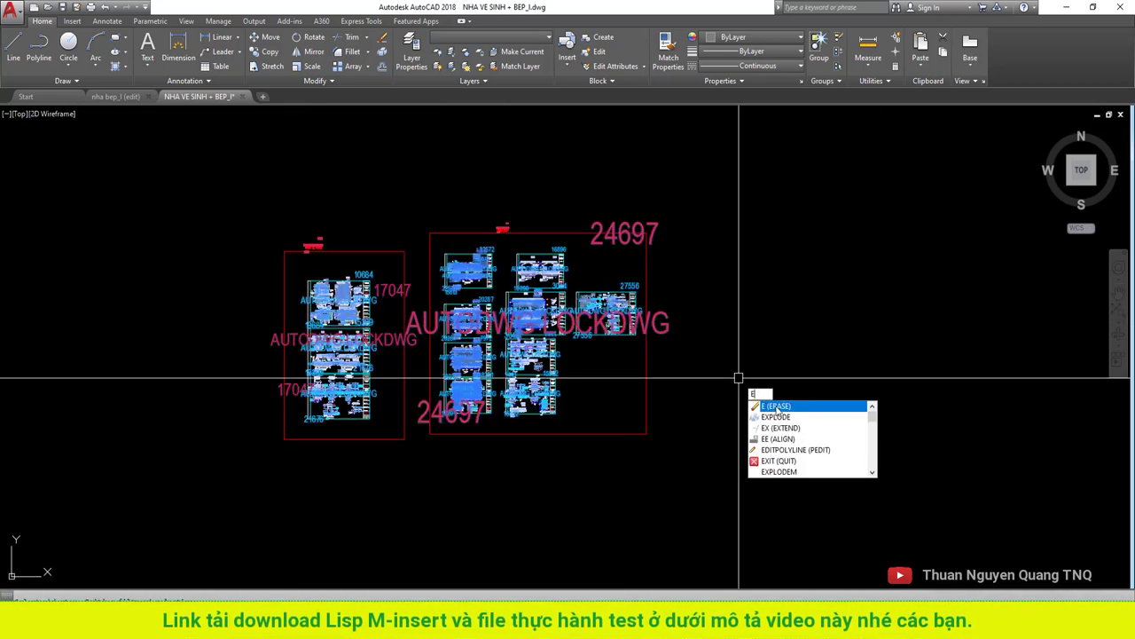
left_click(777, 407)
scroll(322, 337, "up", 5)
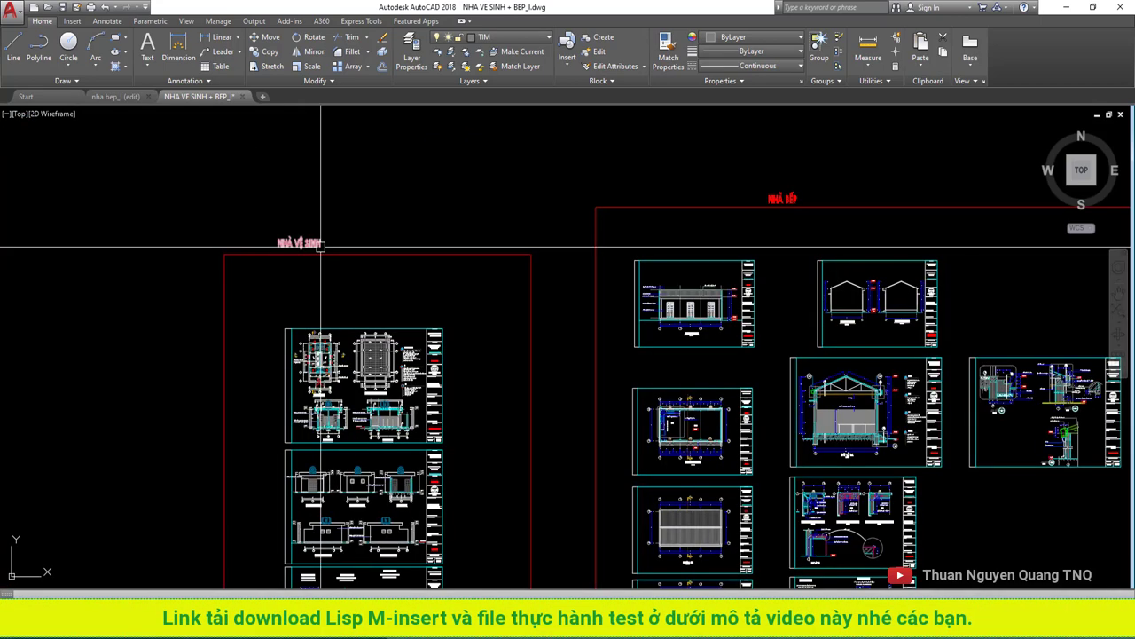
scroll(326, 357, "up", 5)
scroll(337, 302, "down", 2)
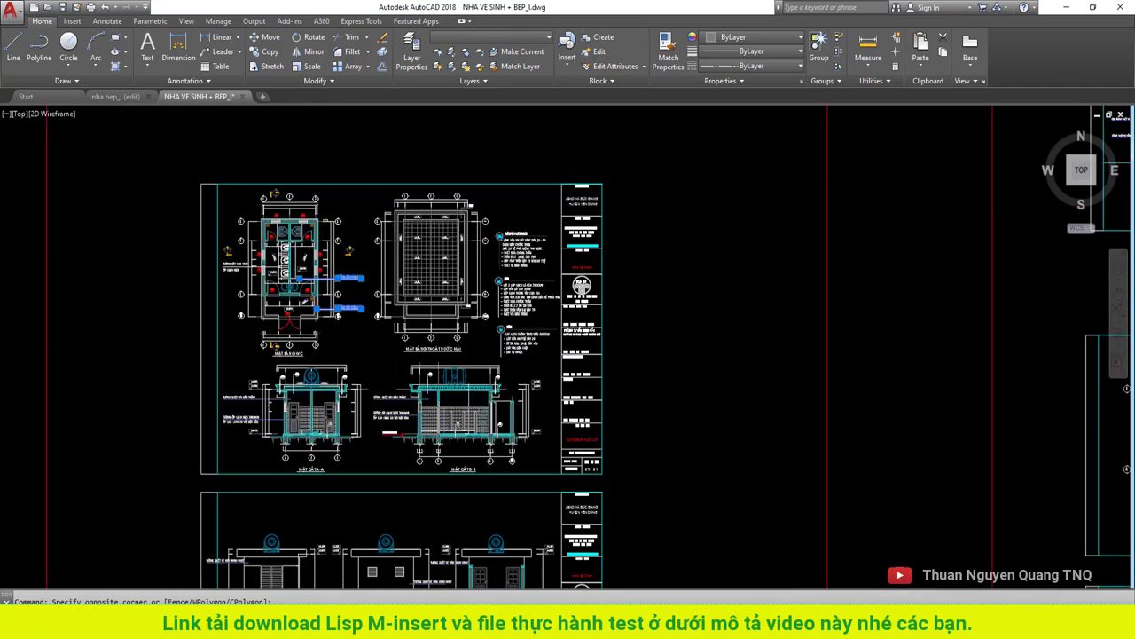
scroll(344, 295, "down", 3)
scroll(410, 269, "up", 5)
left_click(411, 269)
scroll(410, 268, "down", 3)
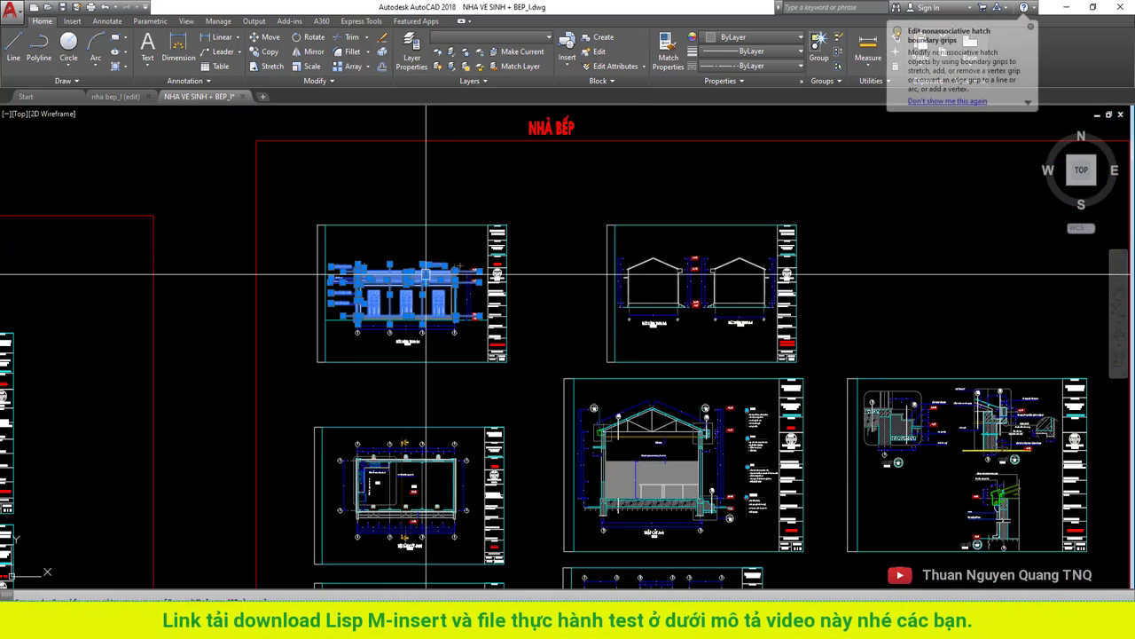
left_click(772, 355)
scroll(388, 216, "down", 2)
scroll(389, 216, "down", 1)
scroll(747, 317, "up", 4)
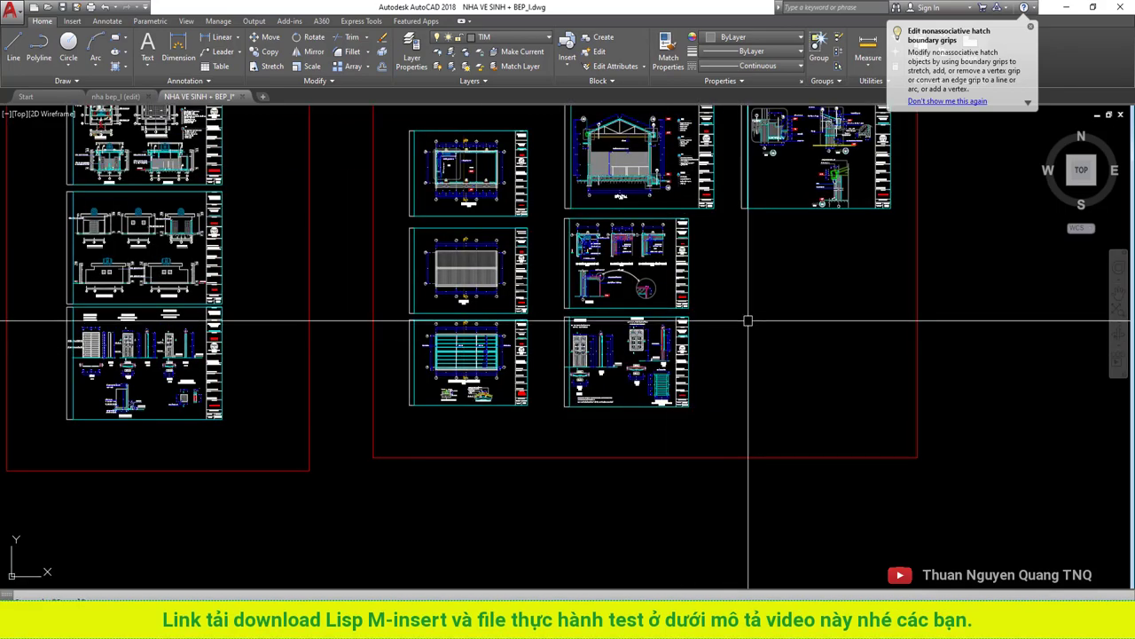
left_click(532, 405)
scroll(532, 406, "up", 1)
scroll(355, 329, "up", 4)
left_click(689, 519)
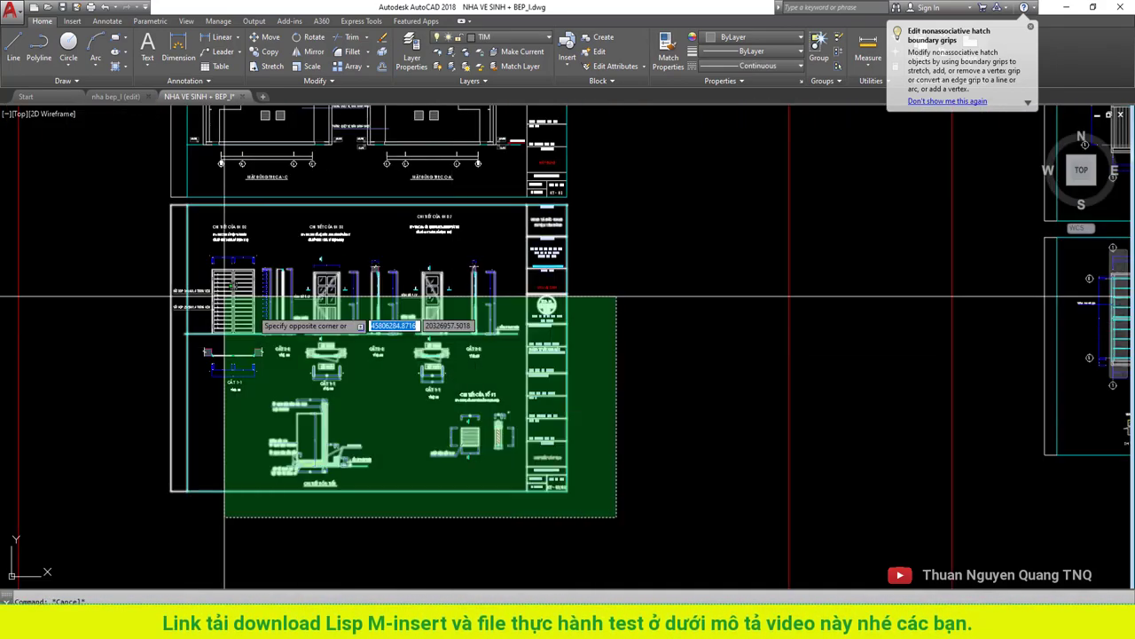
left_click(223, 304)
scroll(350, 220, "down", 4)
middle_click_drag(351, 220, 350, 347)
left_click(434, 405)
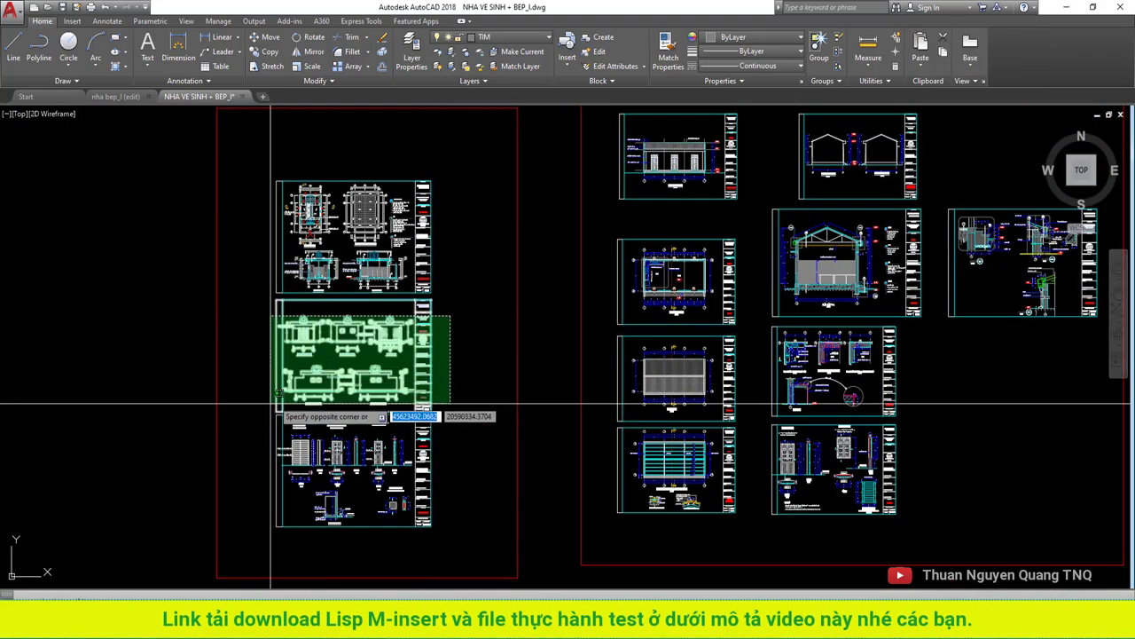
left_click(274, 177)
left_click(270, 287)
scroll(270, 266, "down", 2)
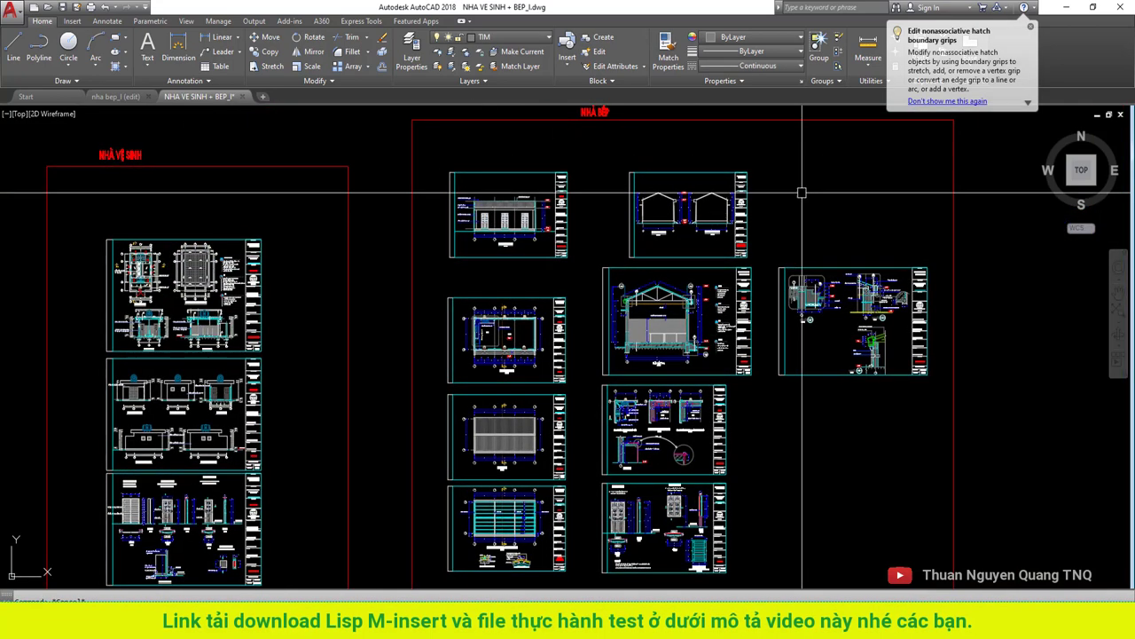
left_click(355, 193)
scroll(355, 192, "down", 1)
scroll(671, 240, "down", 1)
scroll(671, 240, "up", 1)
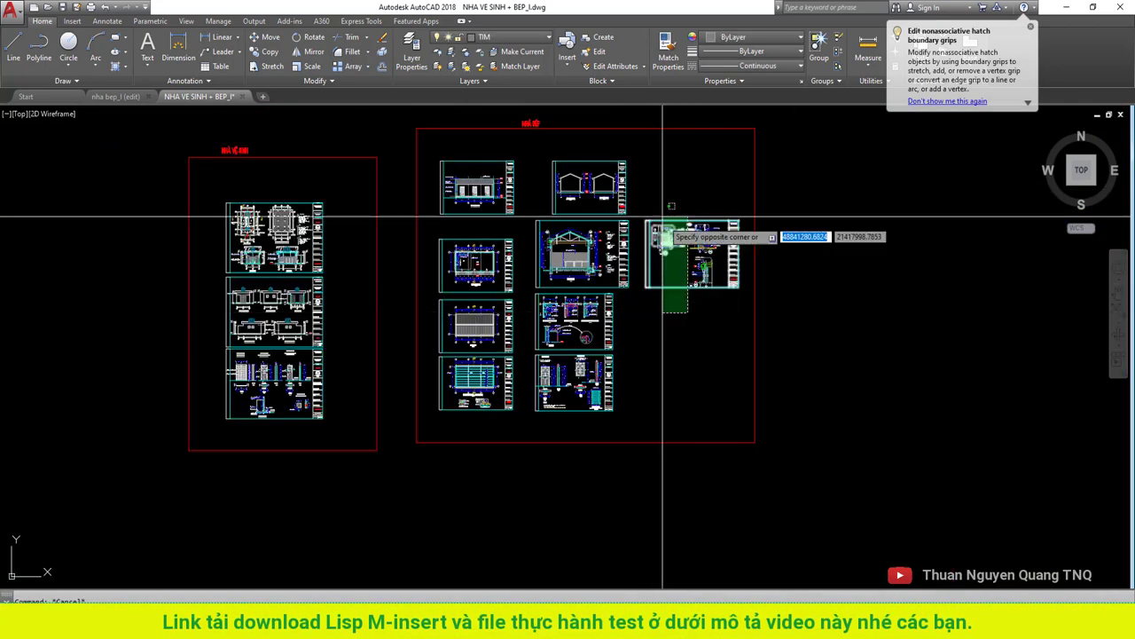
left_click(645, 306)
left_click(418, 380)
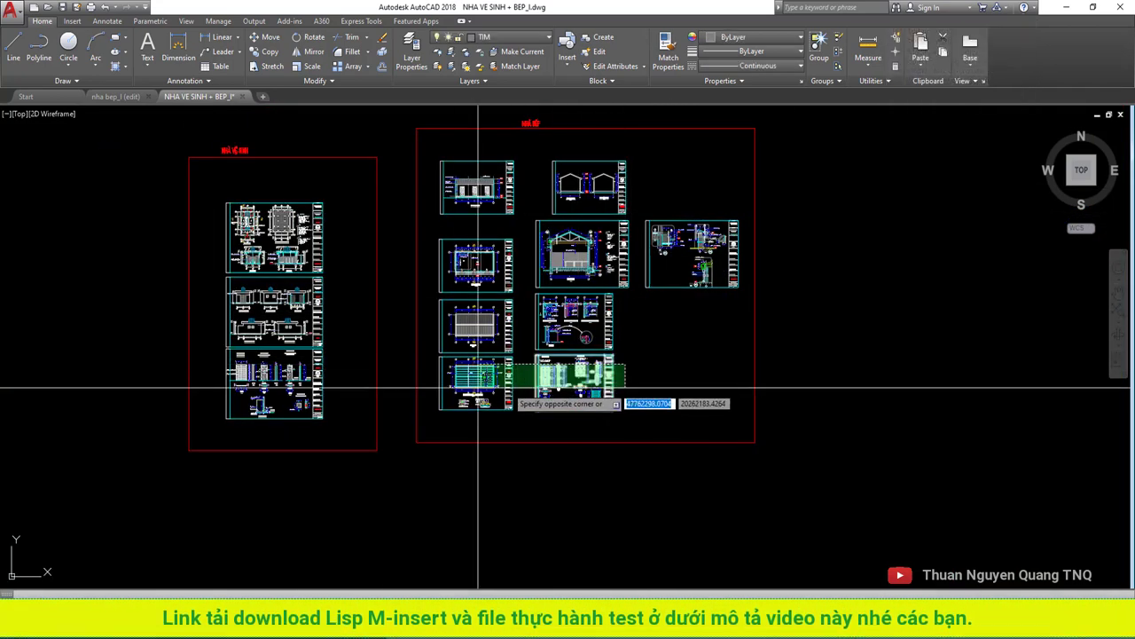
left_click(333, 404)
left_click(278, 390)
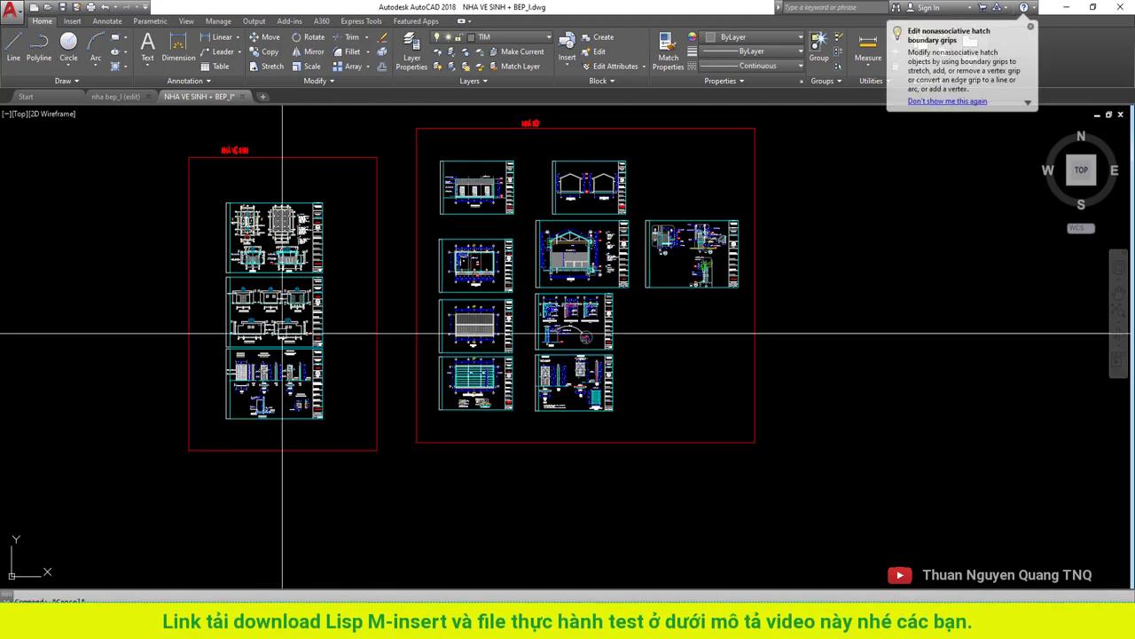
scroll(295, 323, "down", 2)
Save NHA VE SINH + BEP_l (edit).dwg into the after folder and close the drawing.
key("ctrl+shift+s")
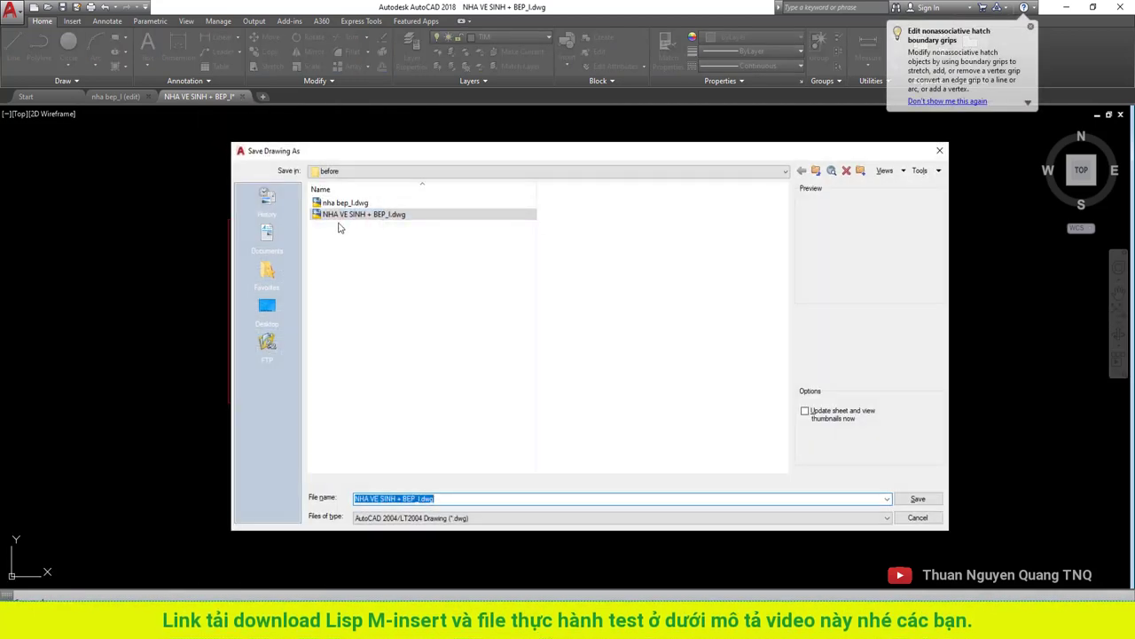
left_click(816, 171)
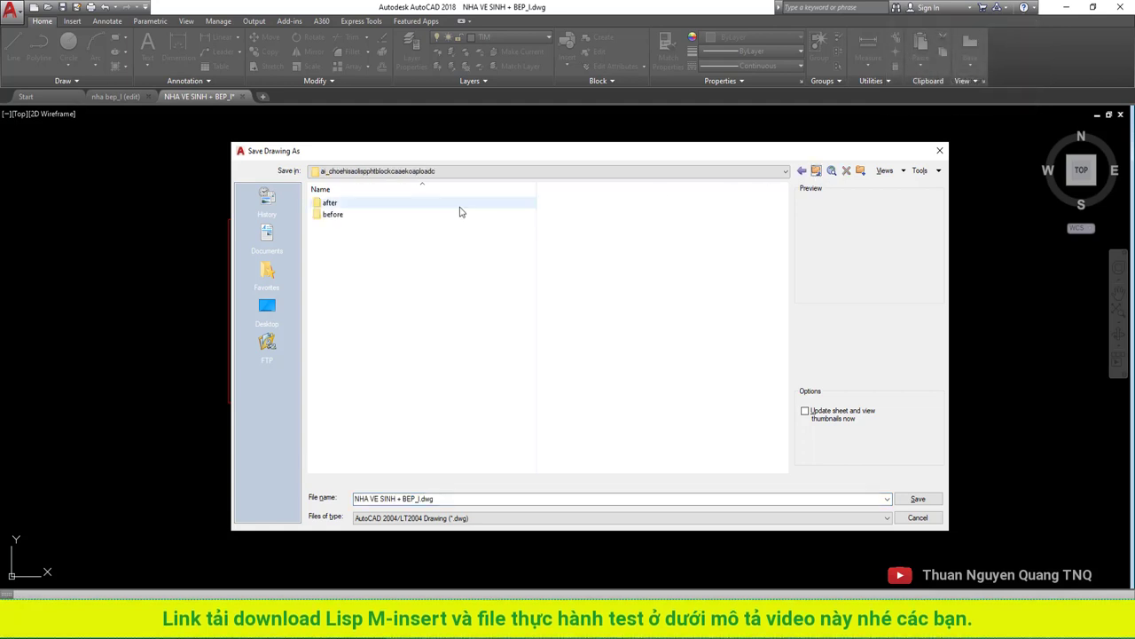
double_click(332, 205)
type("(edit)")
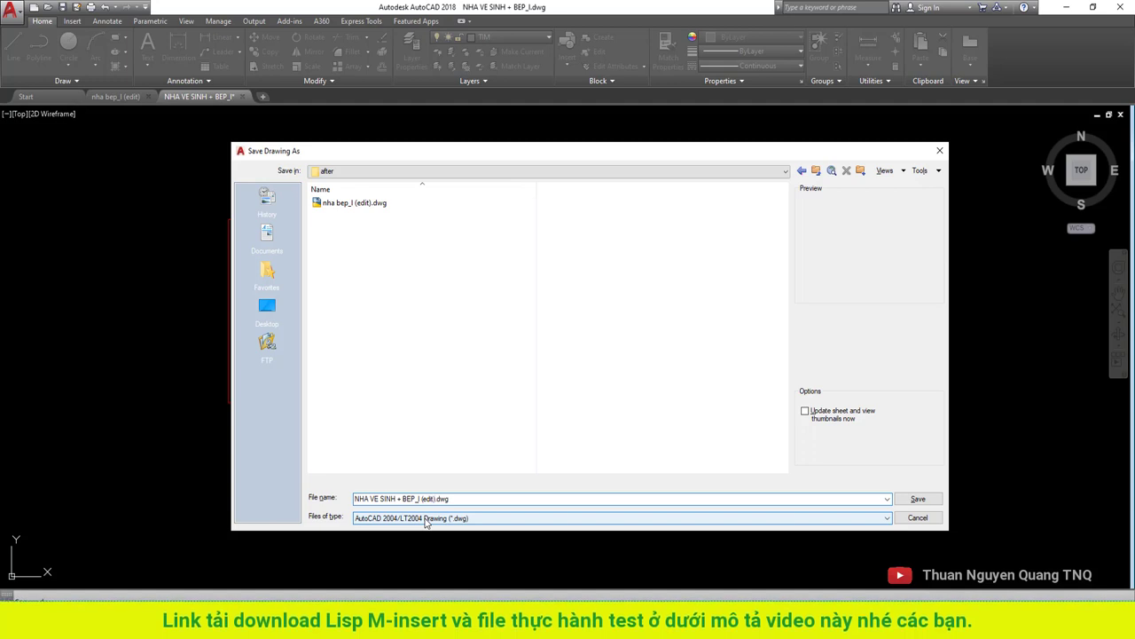
left_click(918, 499)
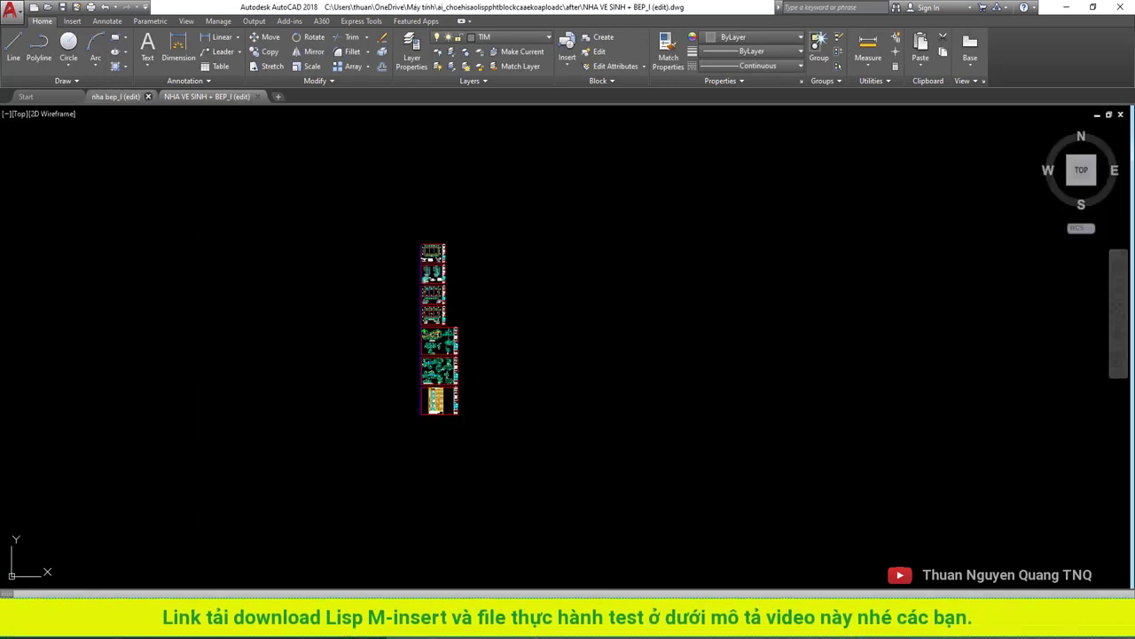
left_click(257, 96)
Close the last open drawing and browse into the after folder in File Explorer.
left_click(184, 97)
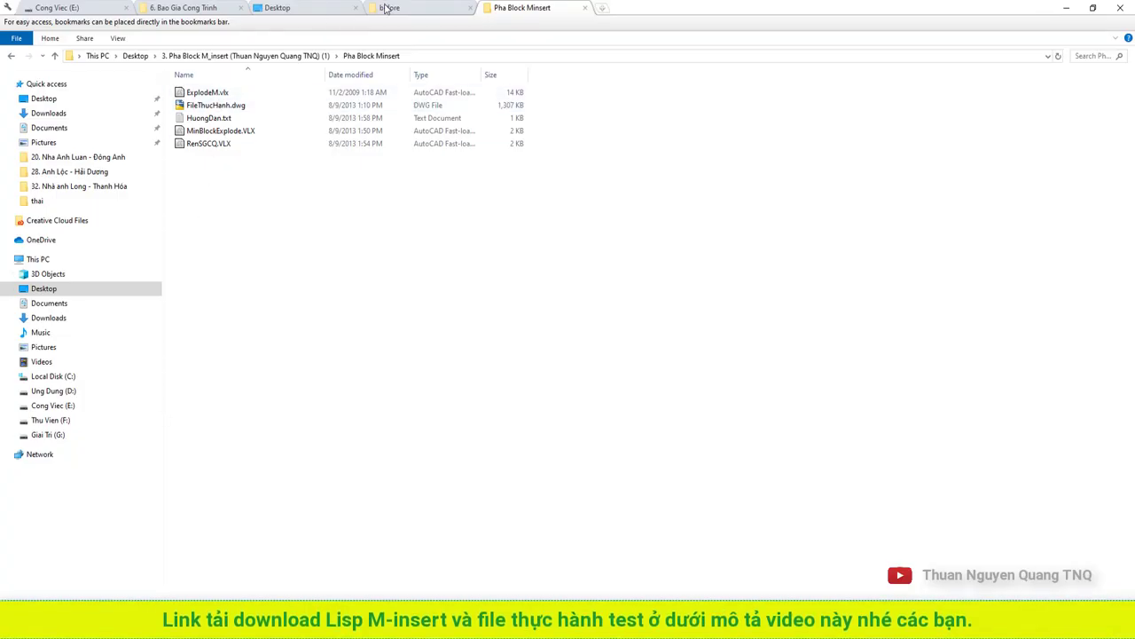
left_click(386, 8)
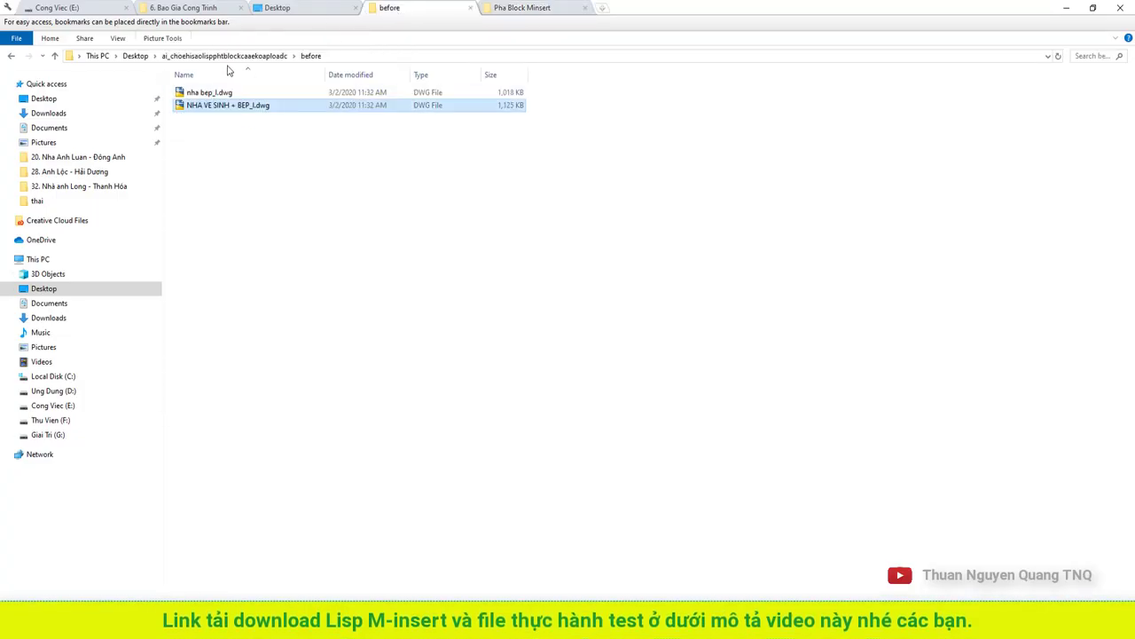
left_click(200, 96)
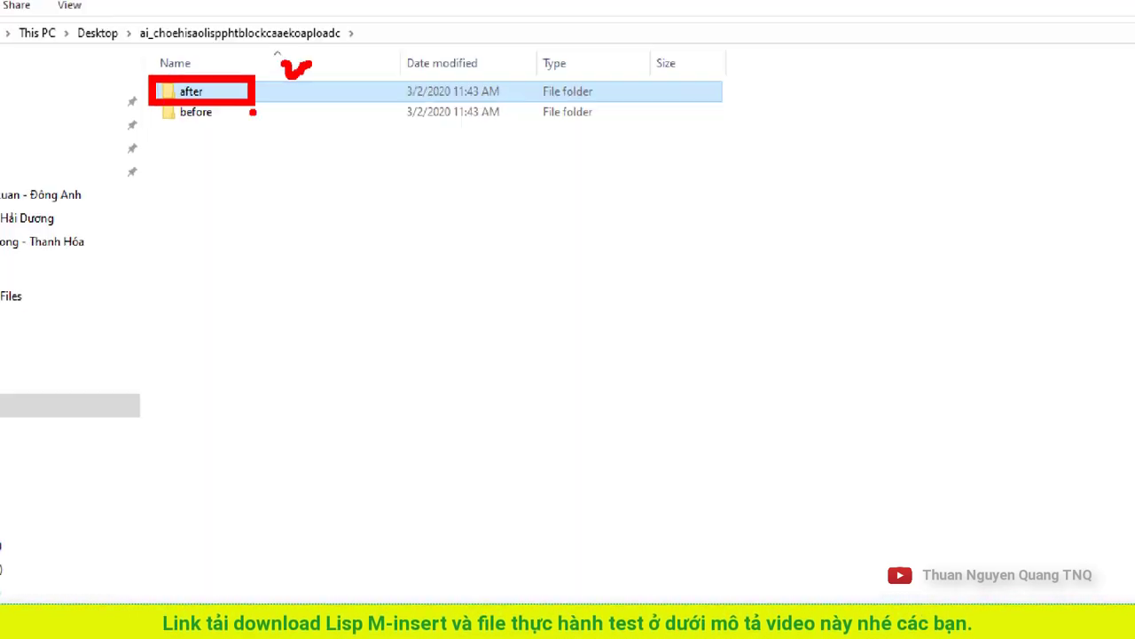
double_click(204, 92)
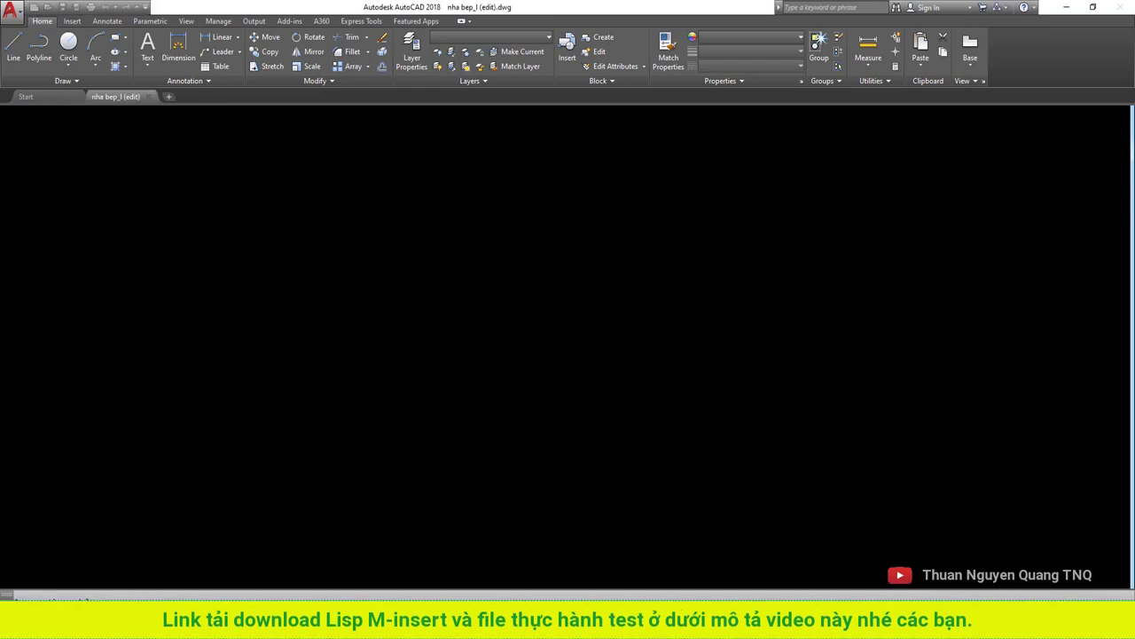
Select objects in nha bep_l (edit) to confirm they are exploded, then clear the selection.
scroll(511, 274, "up", 5)
left_click(511, 274)
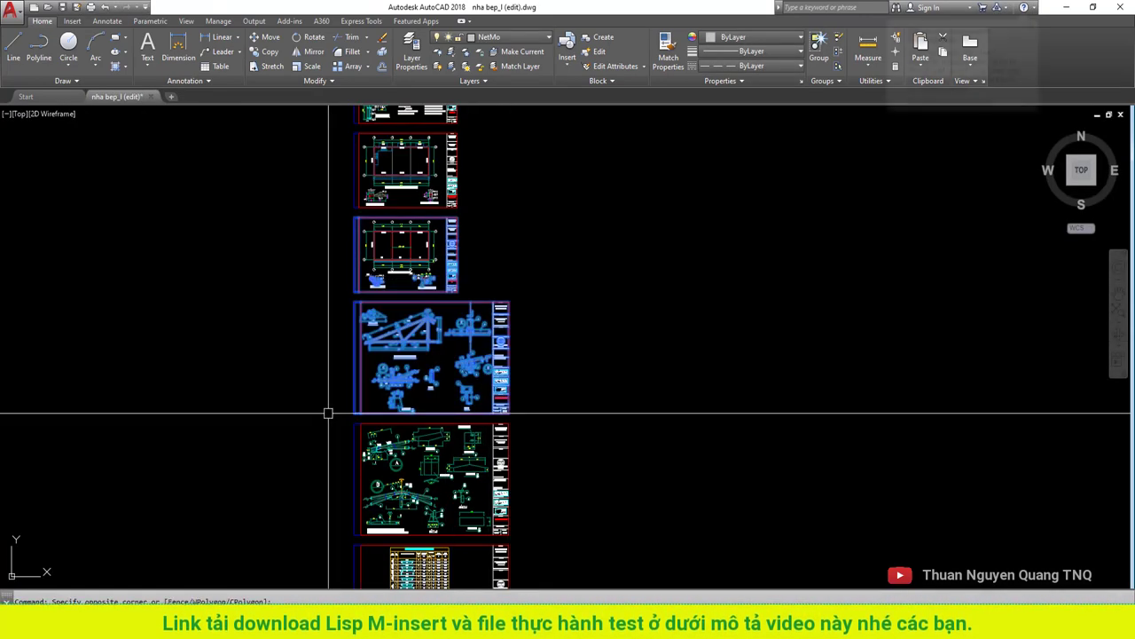
scroll(420, 339, "up", 2)
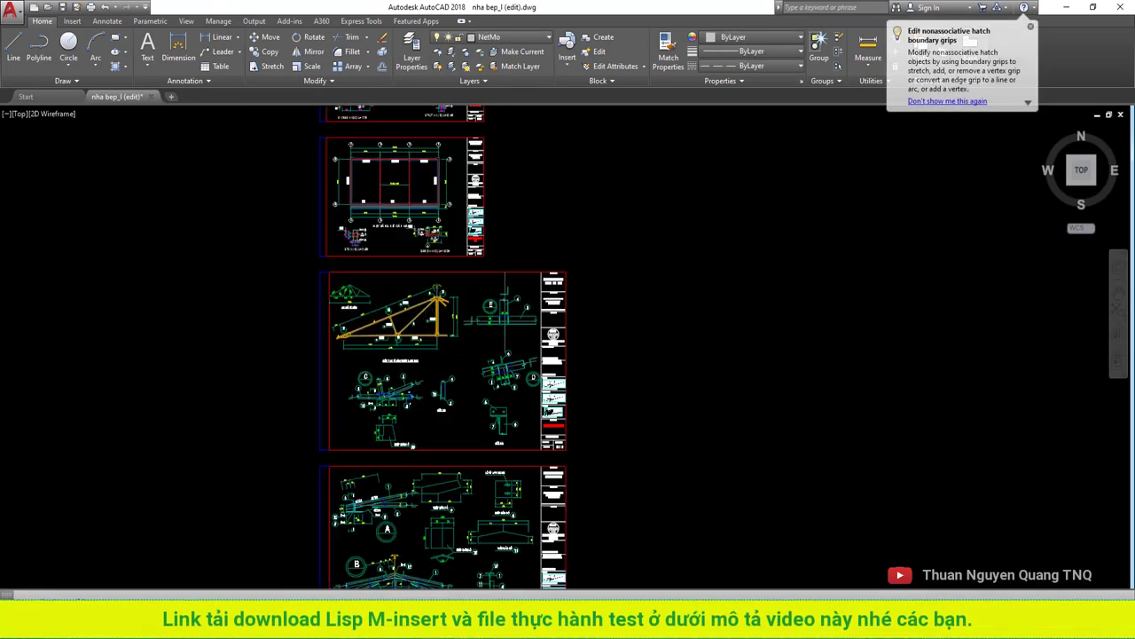
scroll(419, 353, "up", 2)
key("Escape")
Zoom through the sheets and pan the sheet groups toward the left.
scroll(419, 266, "down", 6)
scroll(419, 256, "up", 3)
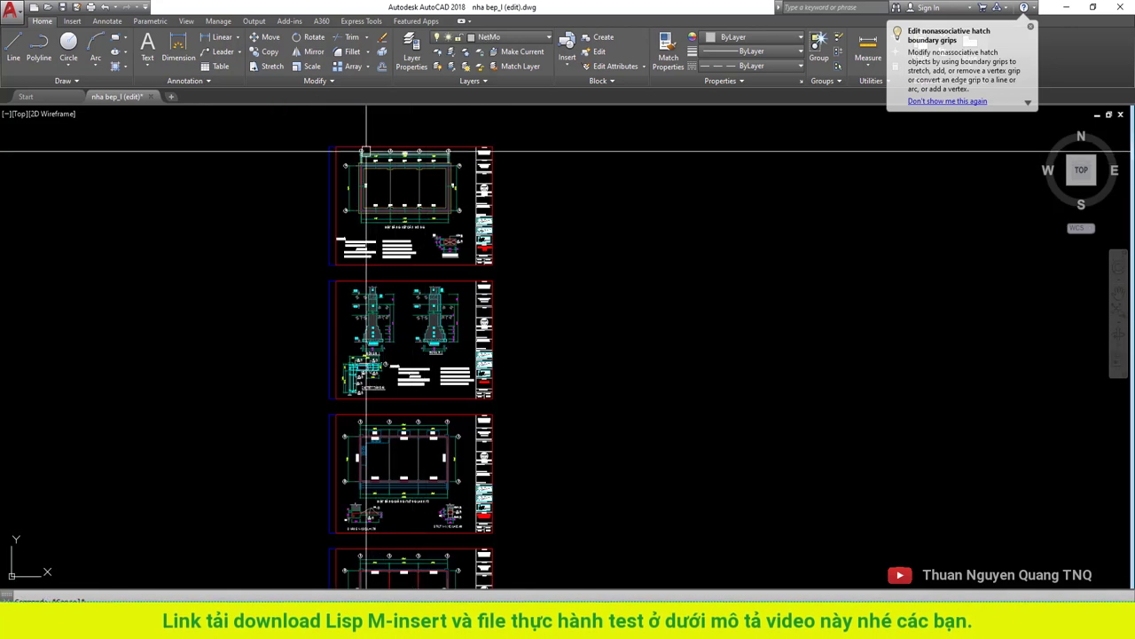
scroll(465, 271, "up", 1)
scroll(465, 271, "down", 1)
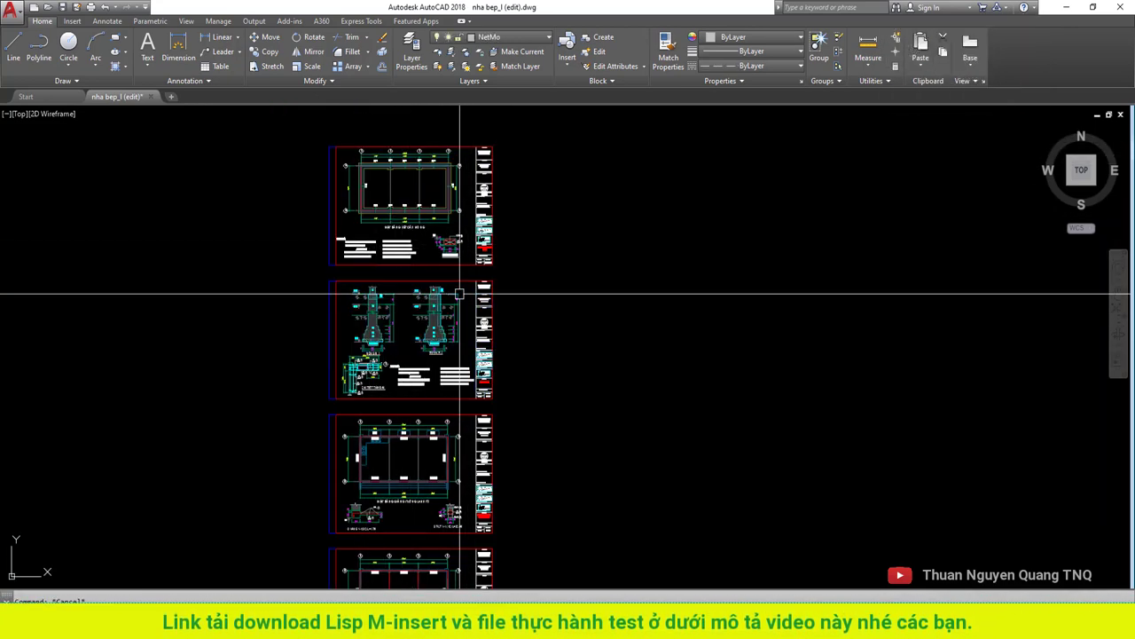
scroll(470, 306, "down", 5)
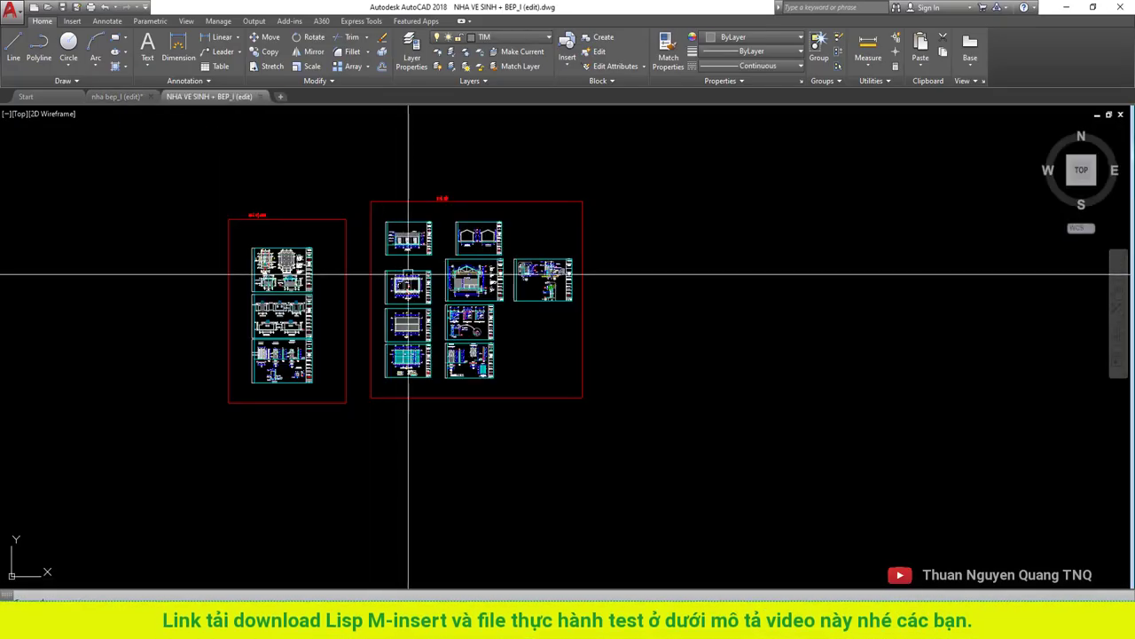
scroll(409, 273, "up", 2)
scroll(505, 273, "down", 1)
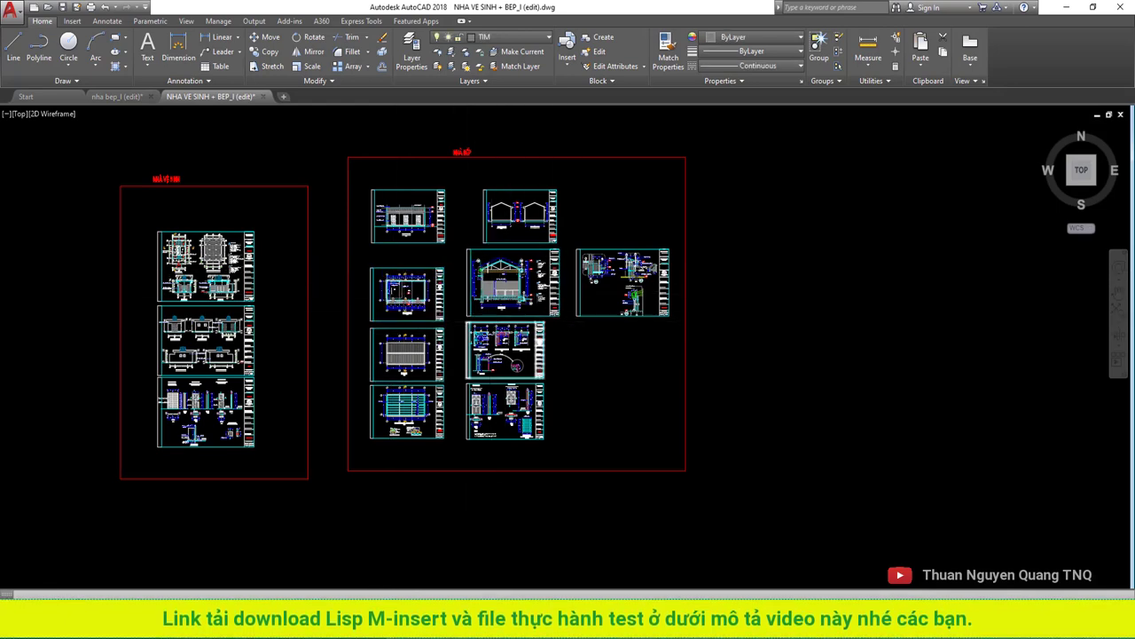
scroll(505, 273, "down", 1)
scroll(506, 273, "down", 4)
middle_click_drag(505, 272, 390, 339)
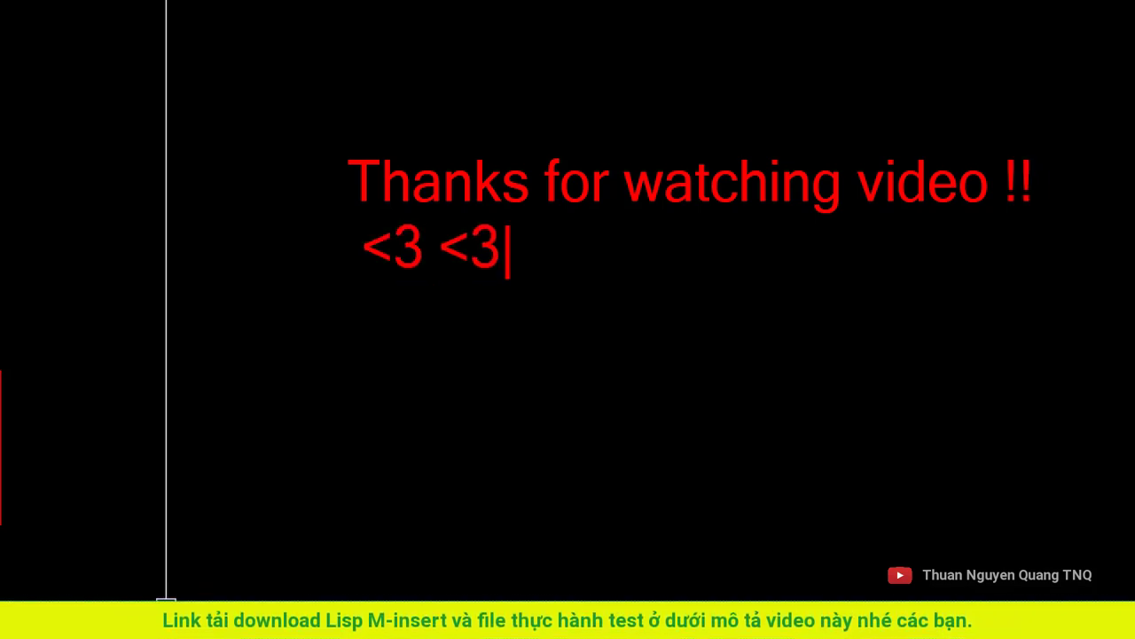
Draw a rectangle from corner to corner around the 'Thanks for watching video !! <3 <3' note.
left_click(242, 83)
left_click(1106, 348)
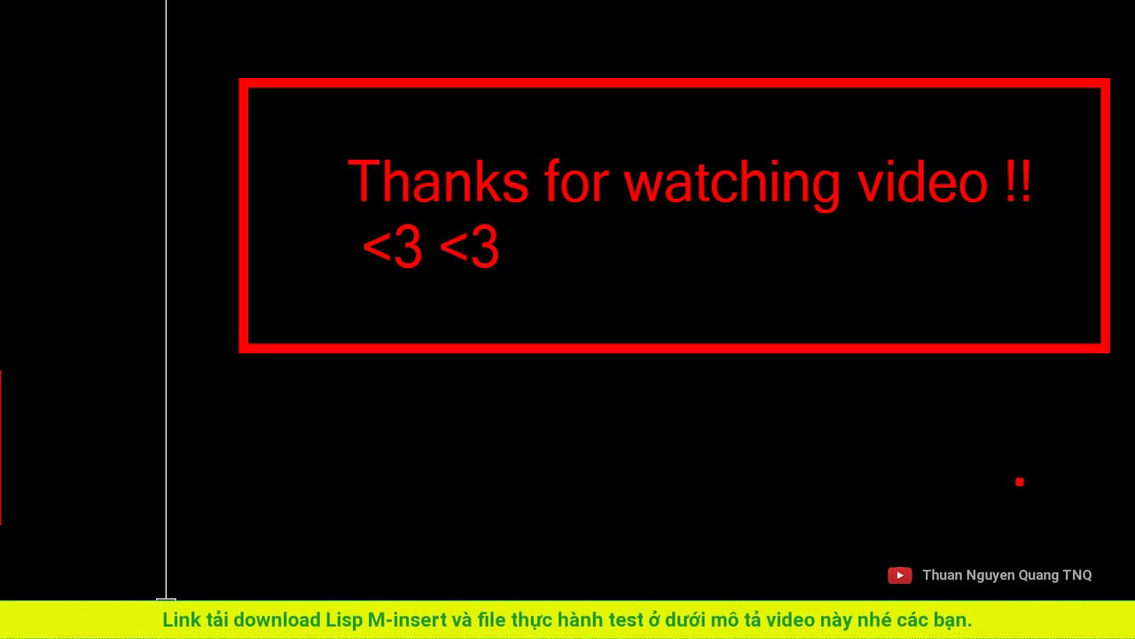